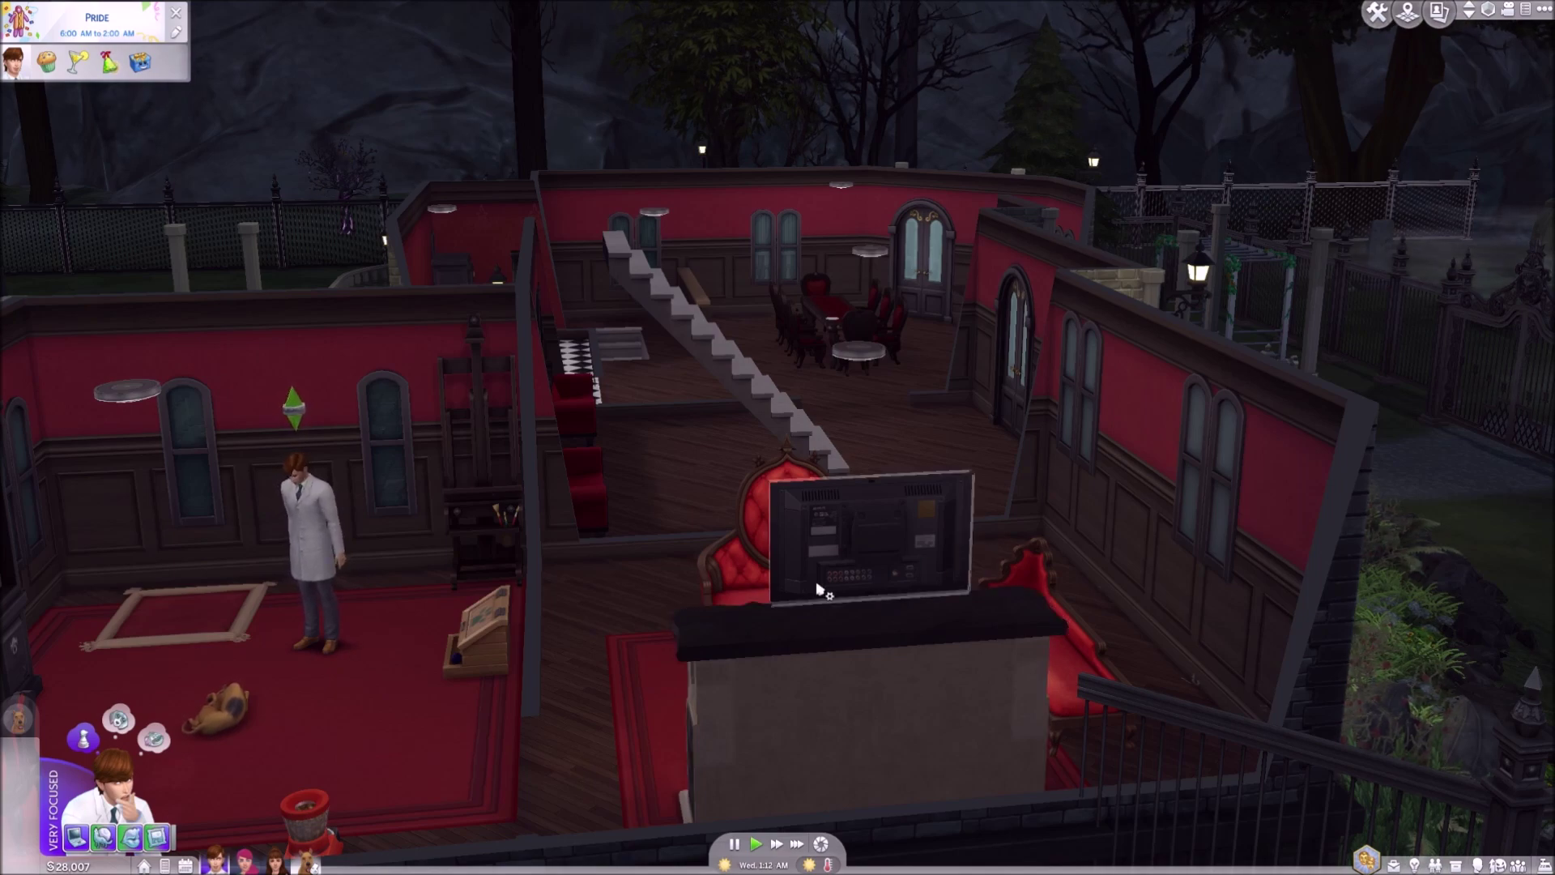
scroll(827, 592, up, 4)
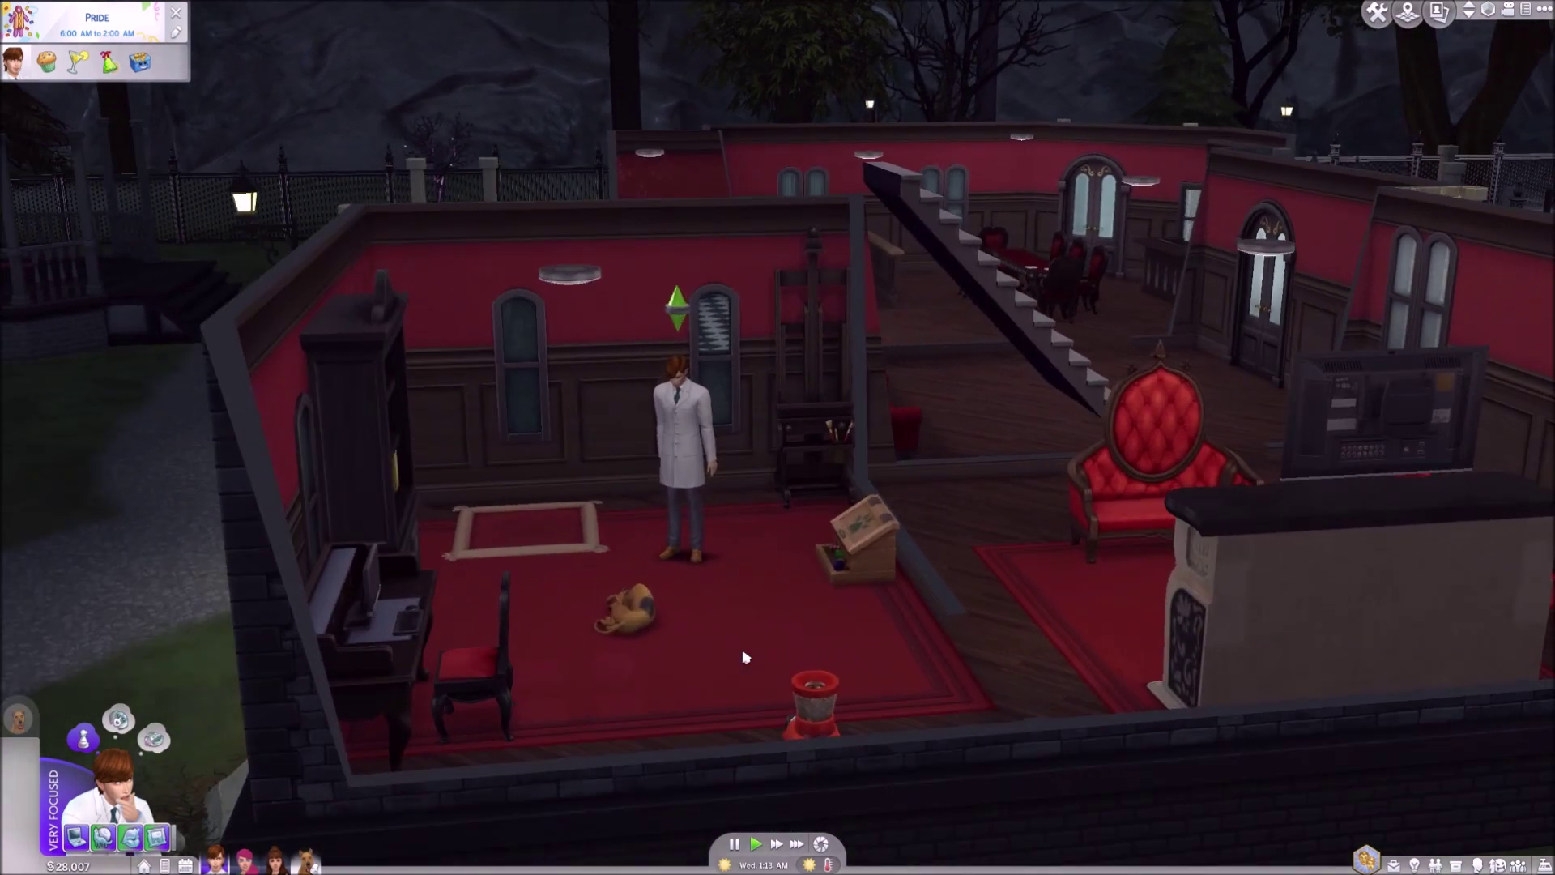
scroll(745, 657, up, 2)
scroll(778, 633, up, 2)
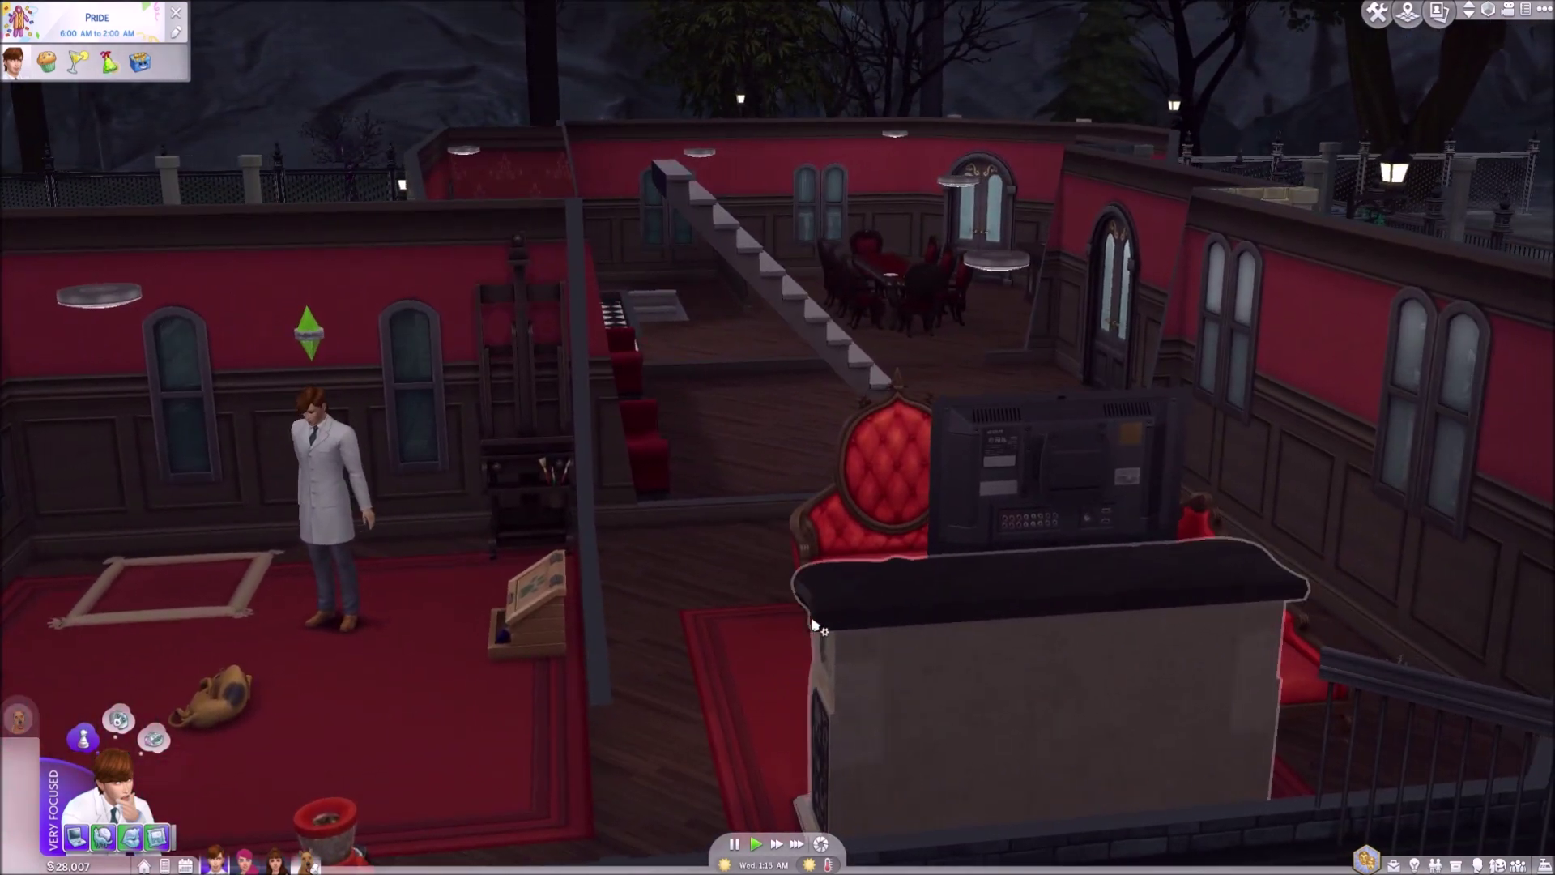
Pause the game and swing the camera toward the sim, dog and dining area
mouse_move(782, 646)
mouse_down()
mouse_move(823, 666)
mouse_move(814, 640)
mouse_up()
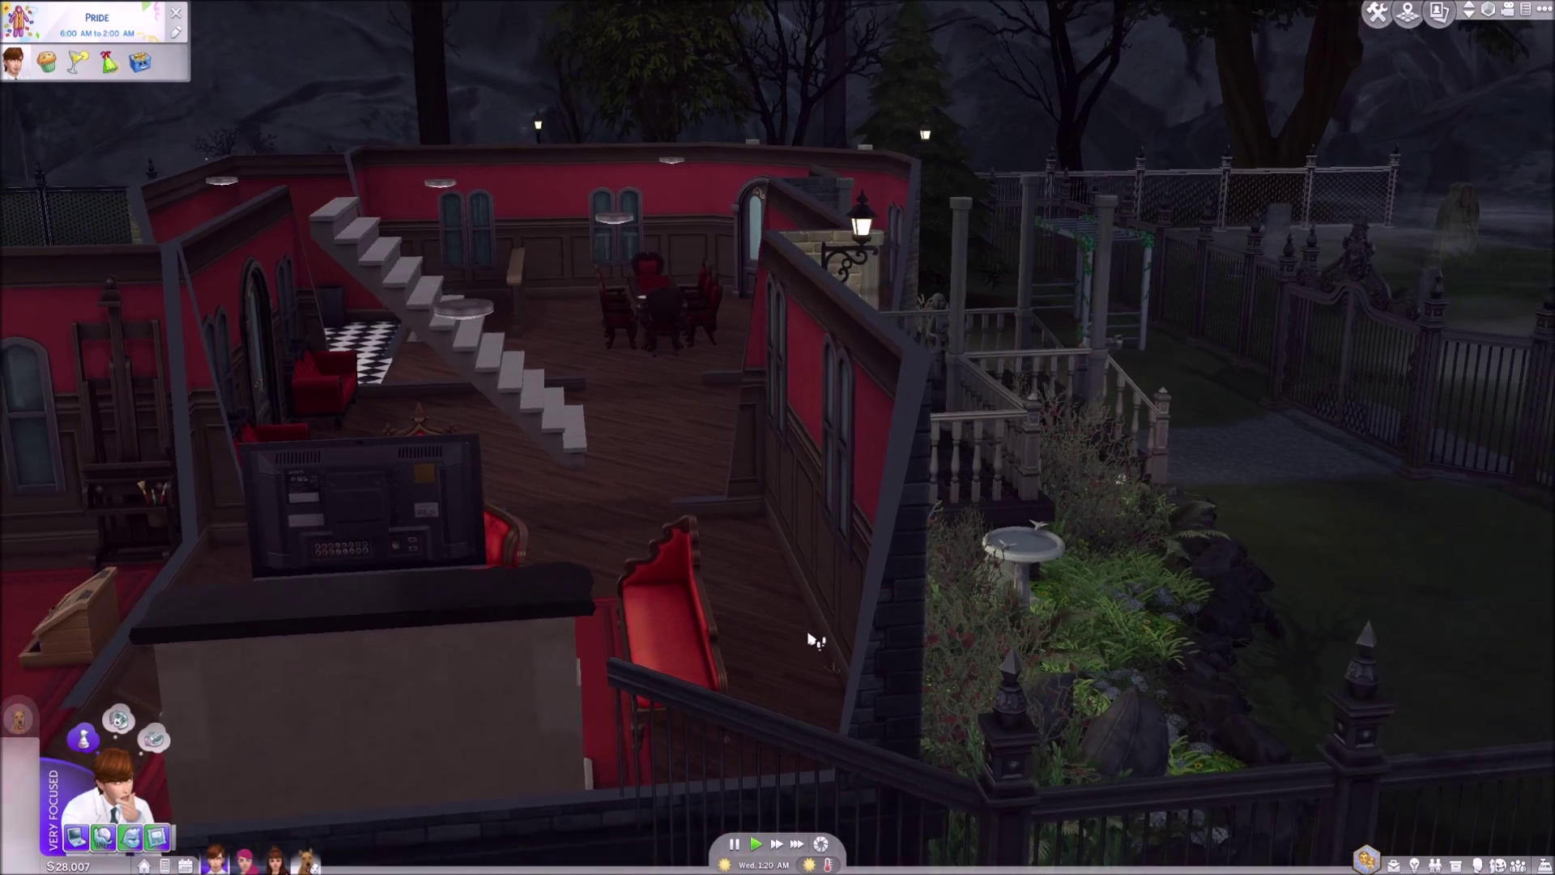
scroll(630, 725, up, 3)
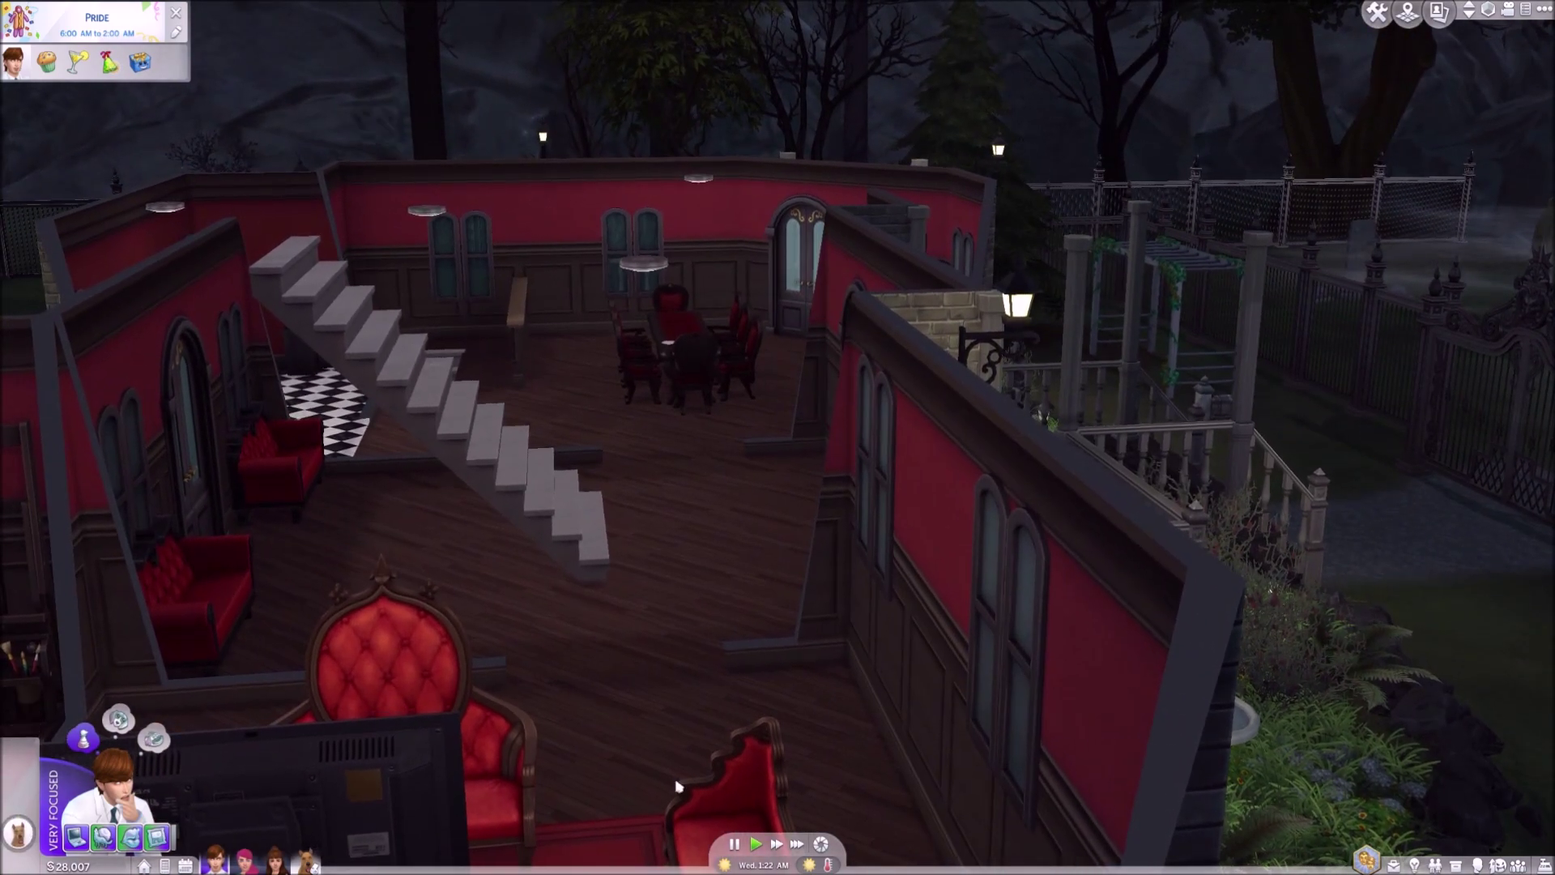
click(734, 843)
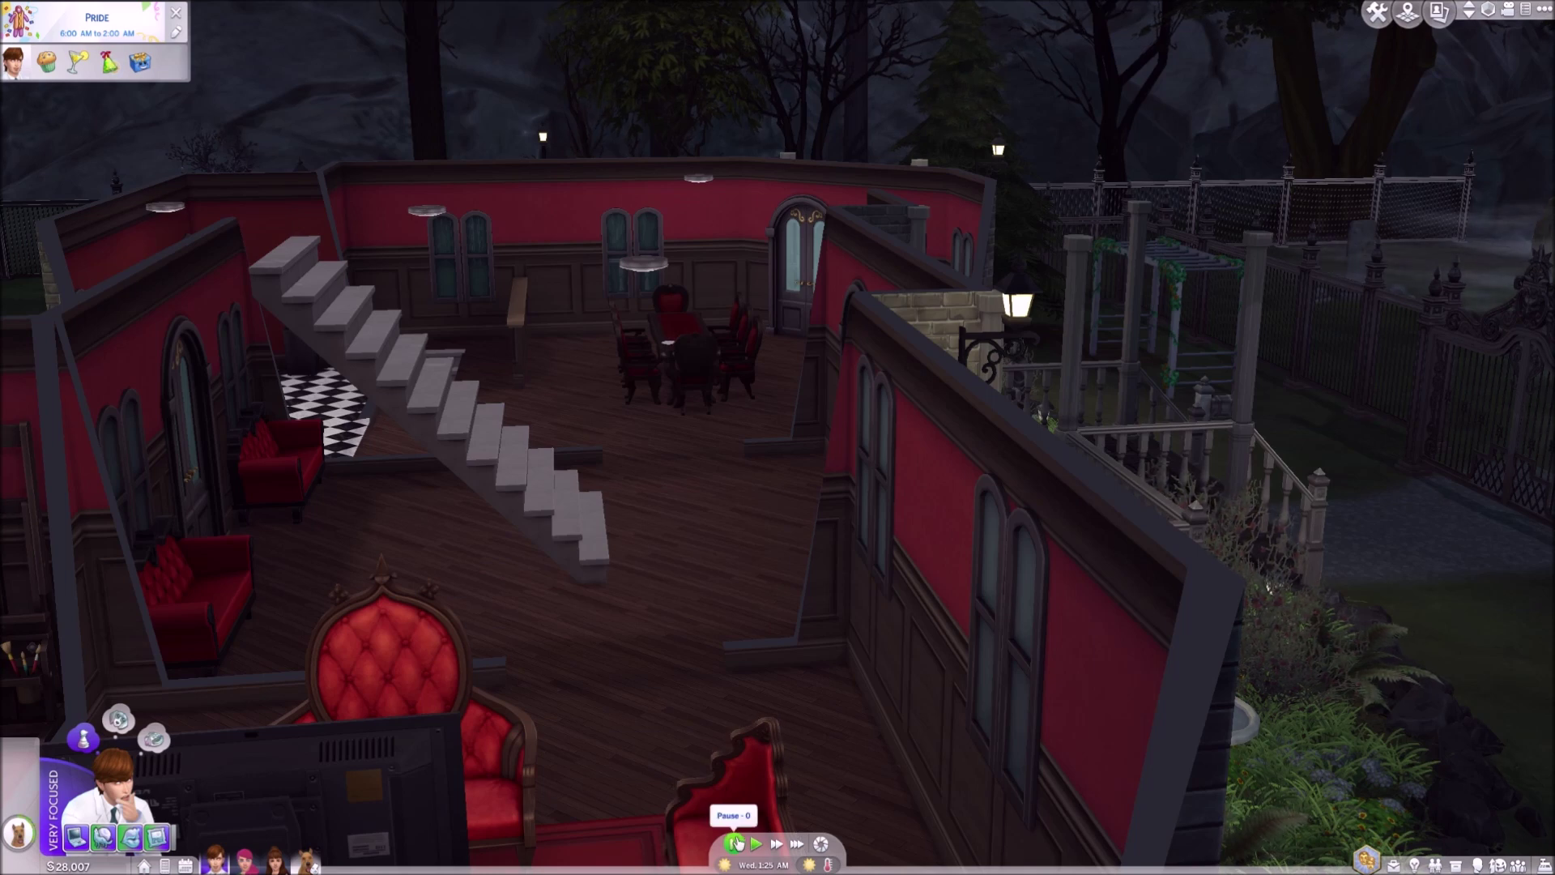
click(734, 842)
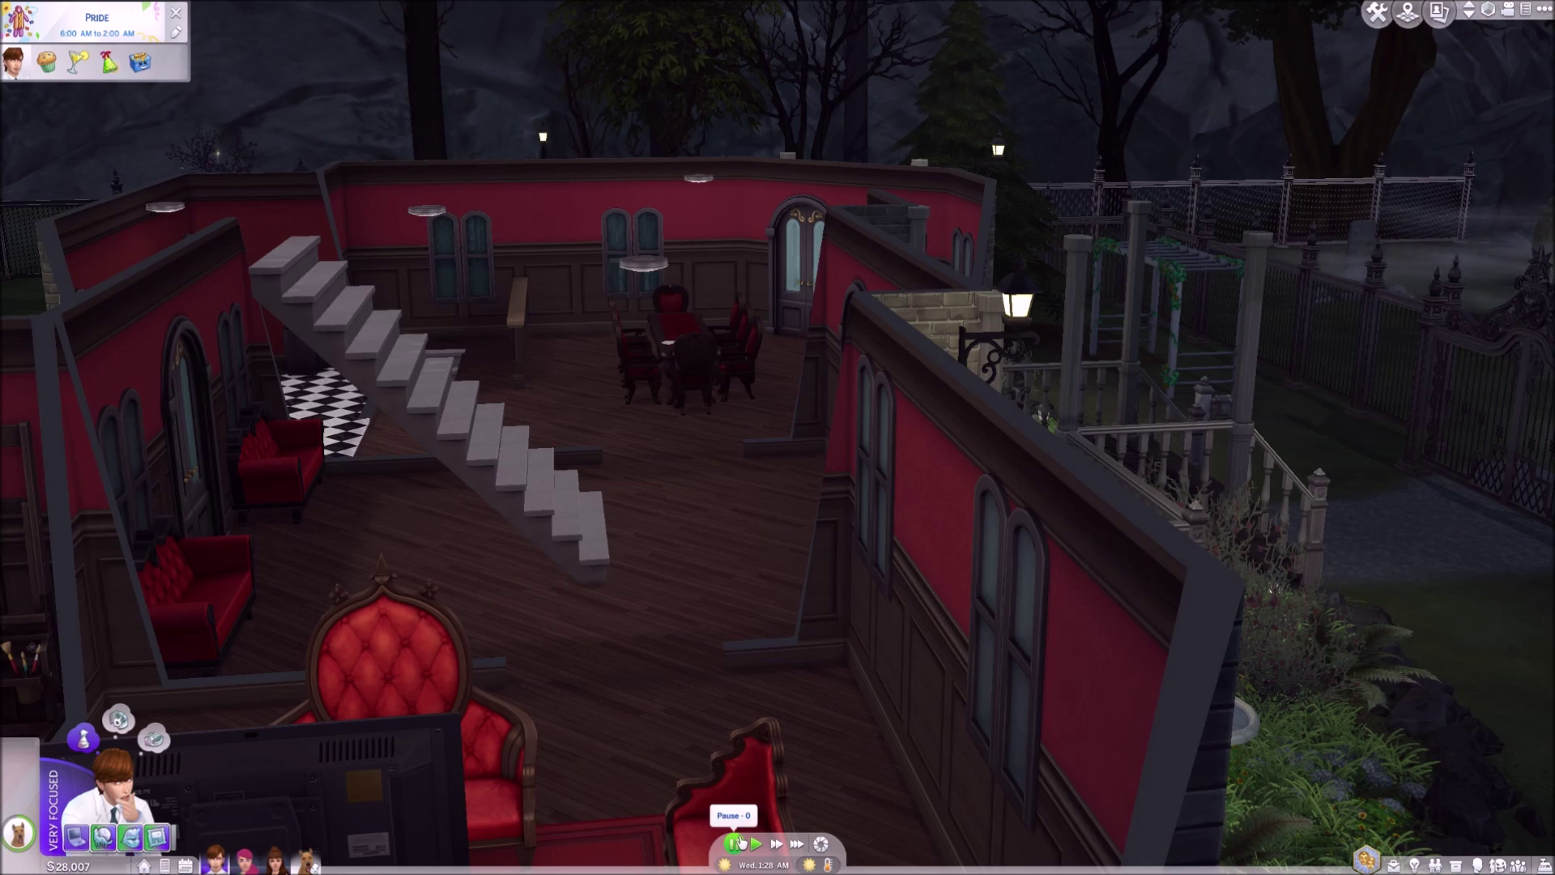
click(739, 842)
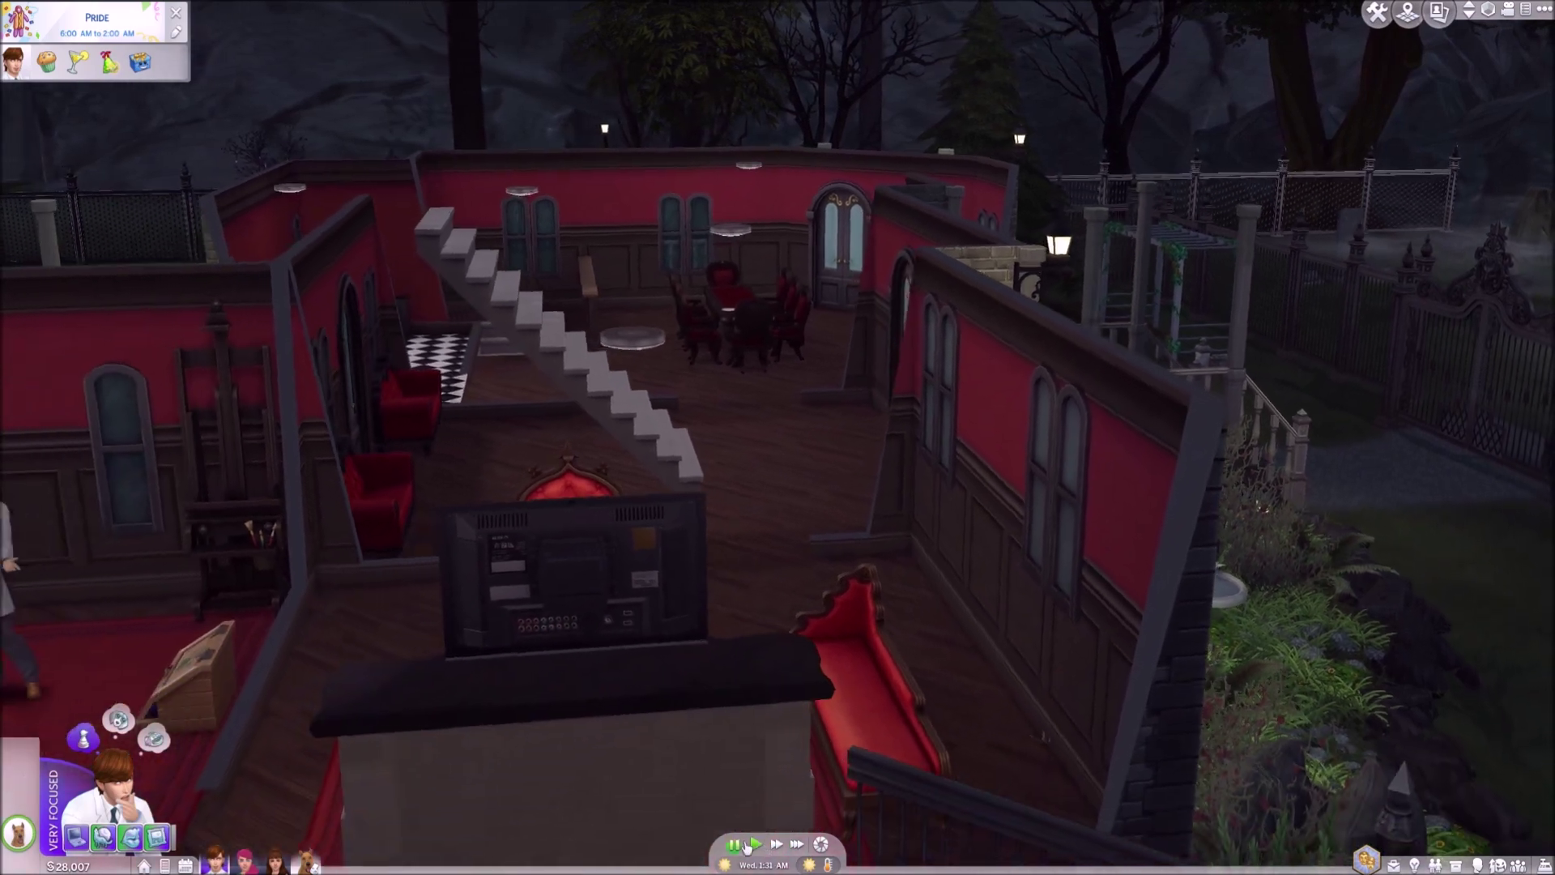
click(737, 843)
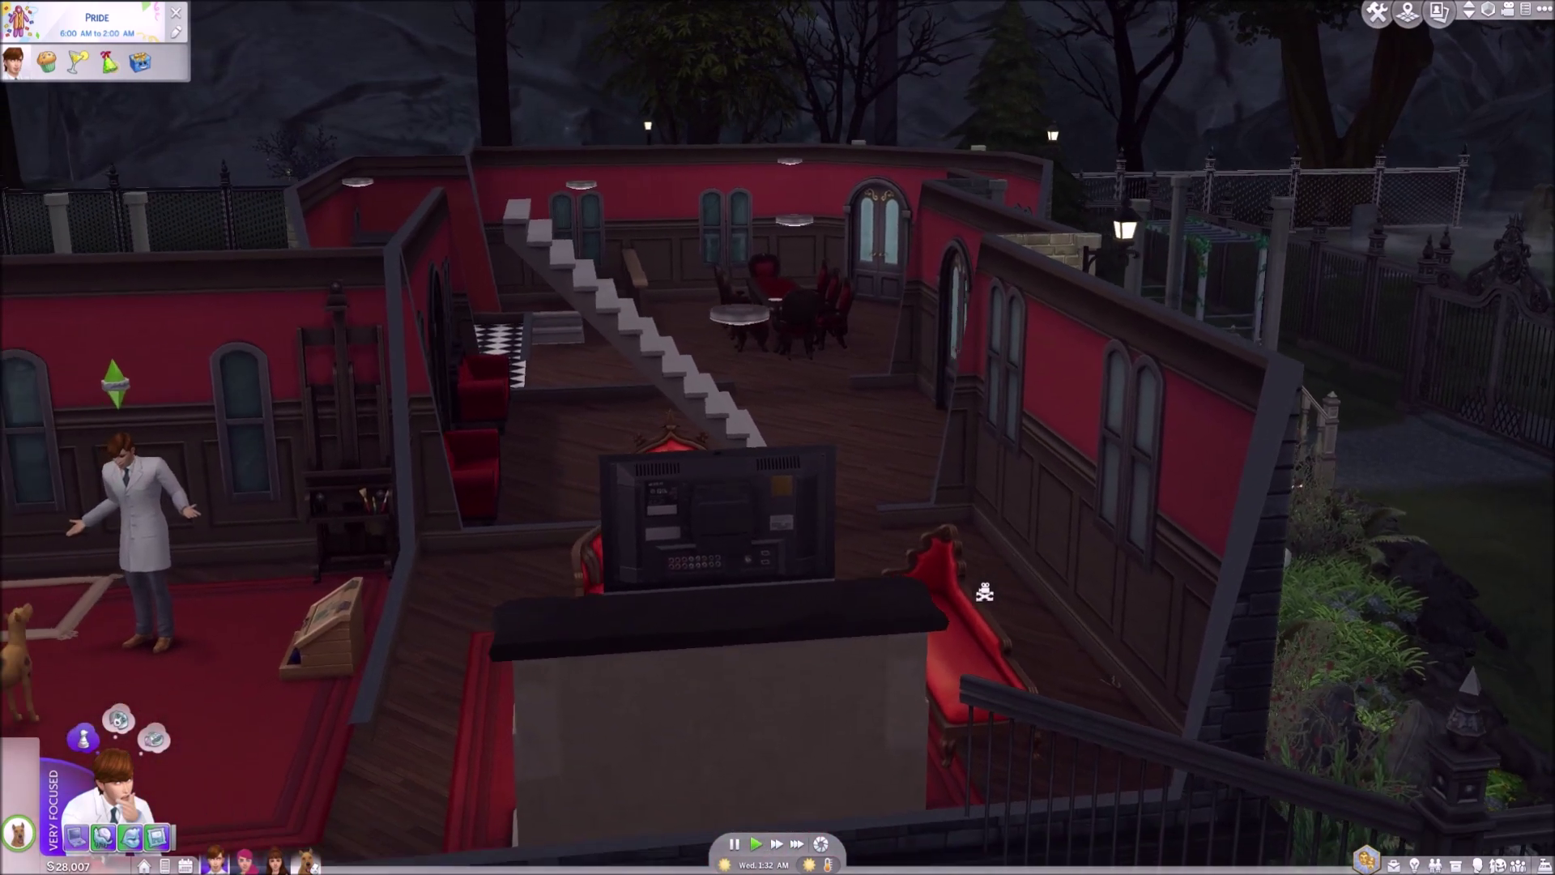
mouse_move(996, 523)
mouse_down()
mouse_move(847, 773)
mouse_move(784, 825)
mouse_up()
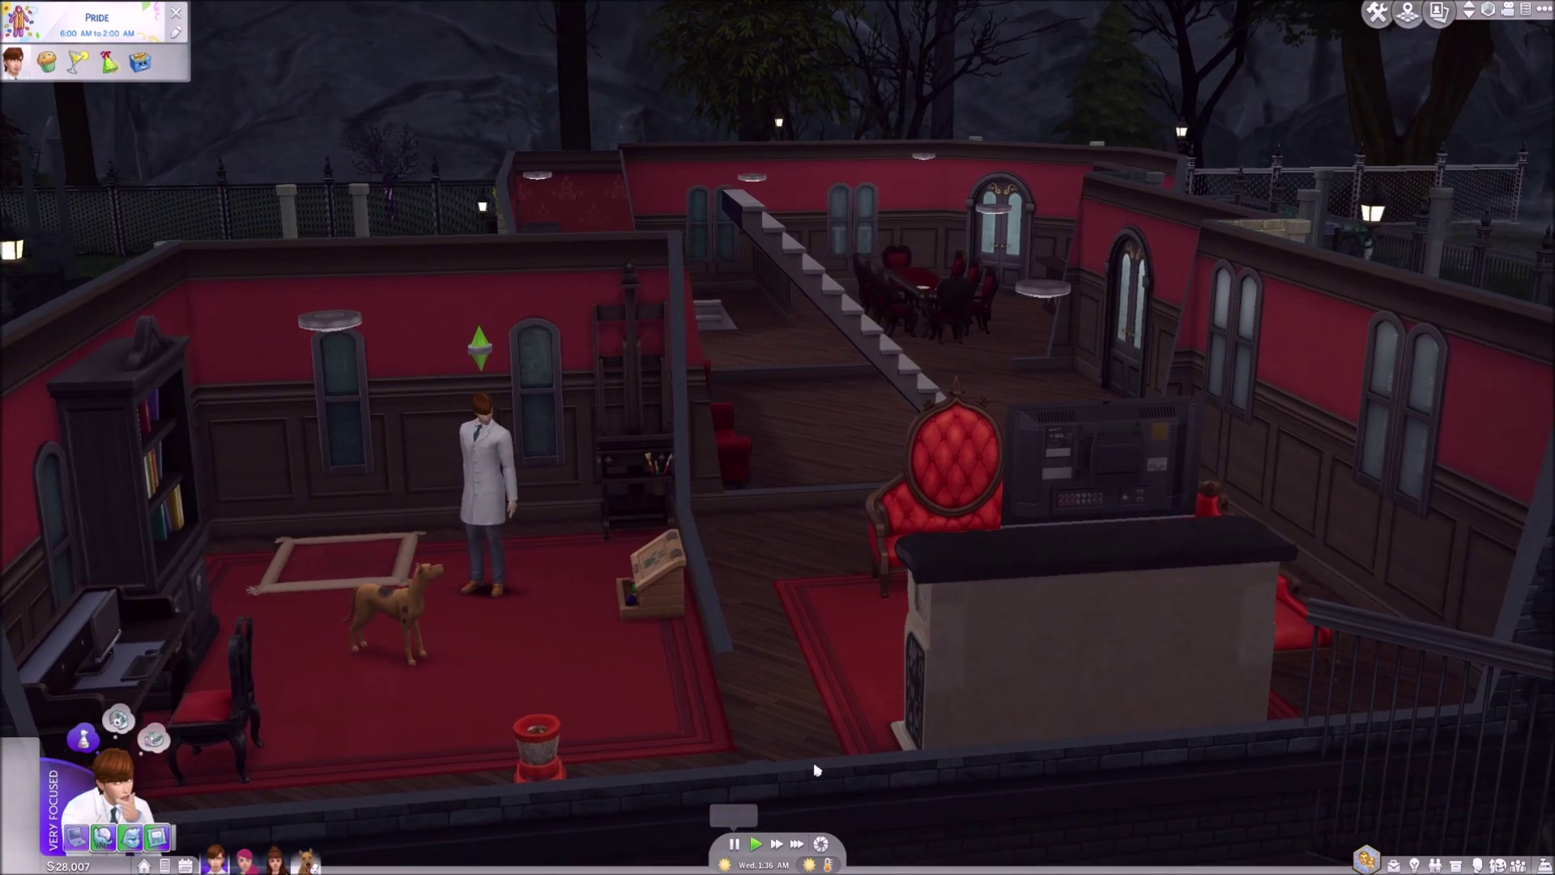
mouse_move(813, 771)
mouse_down()
mouse_move(915, 463)
mouse_move(978, 476)
mouse_move(838, 594)
mouse_up()
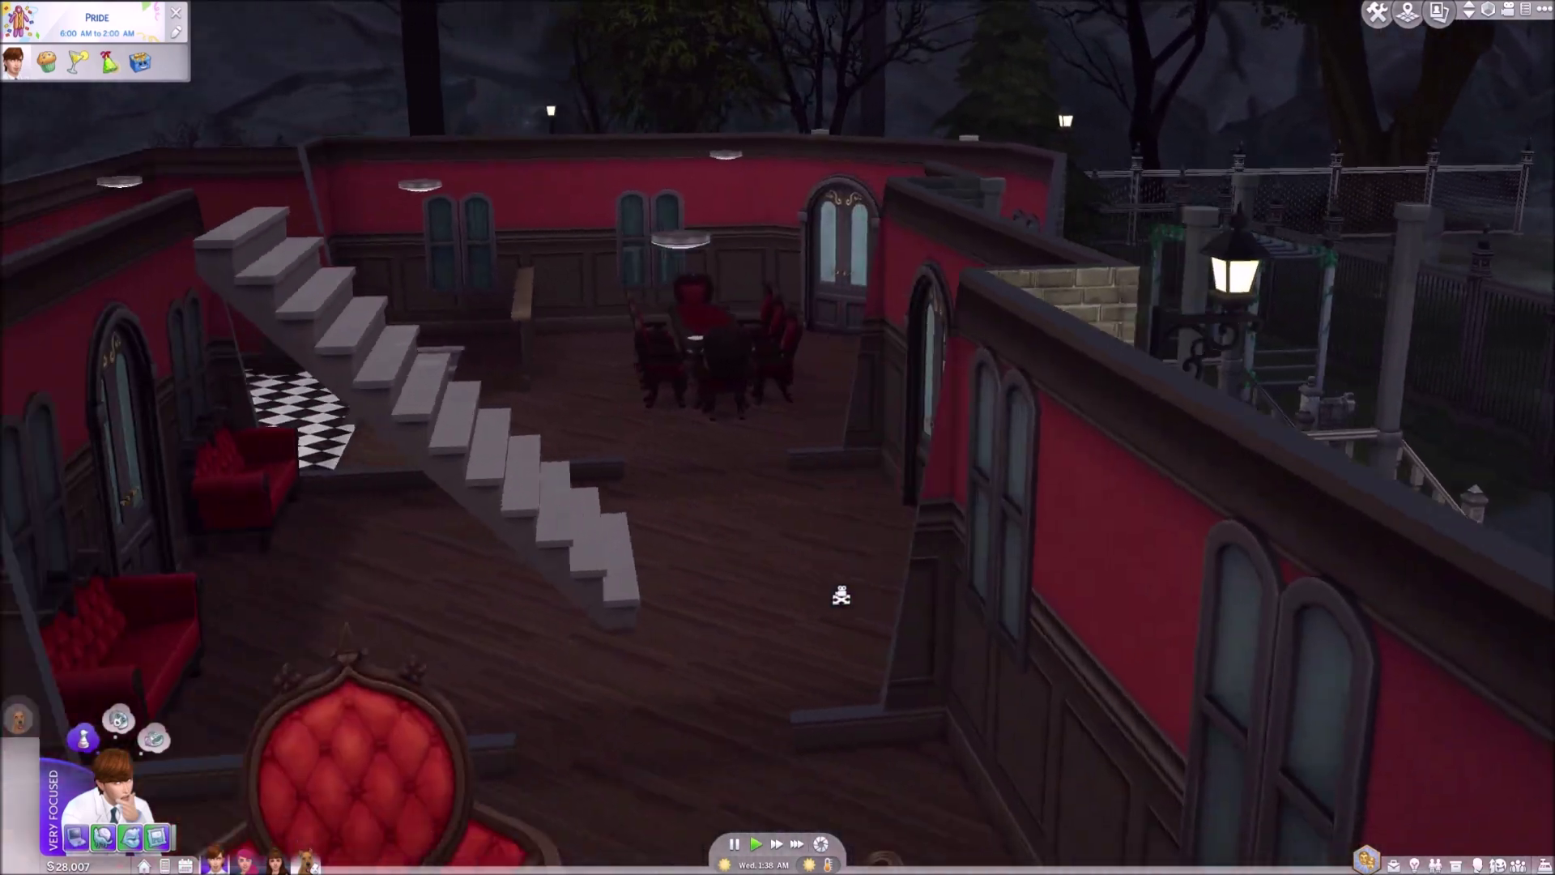
scroll(839, 593, down, 3)
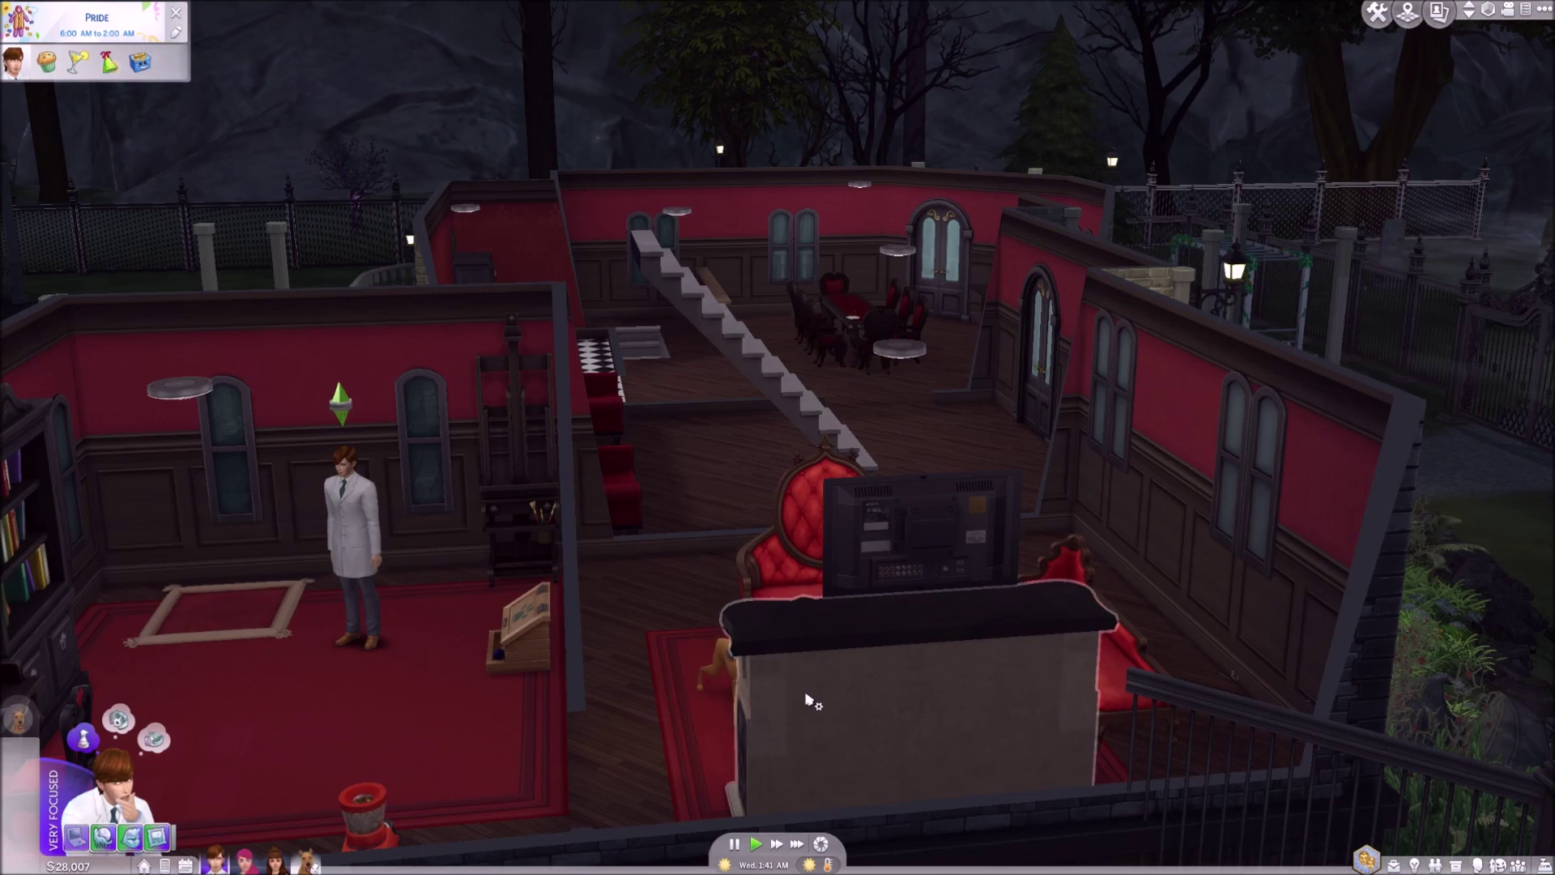
scroll(783, 708, up, 3)
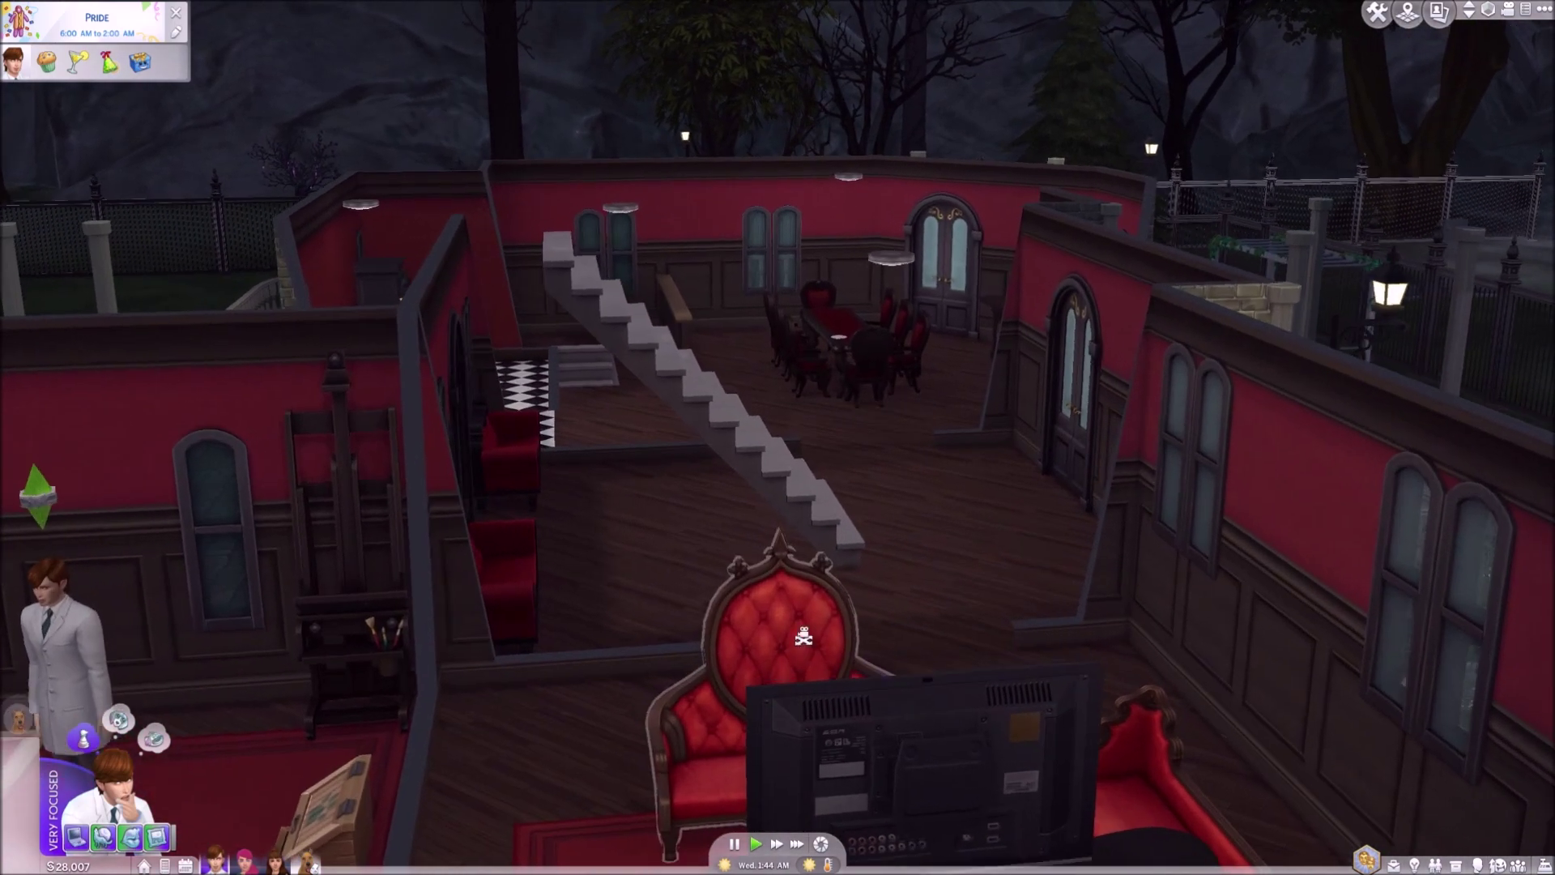
scroll(797, 639, up, 4)
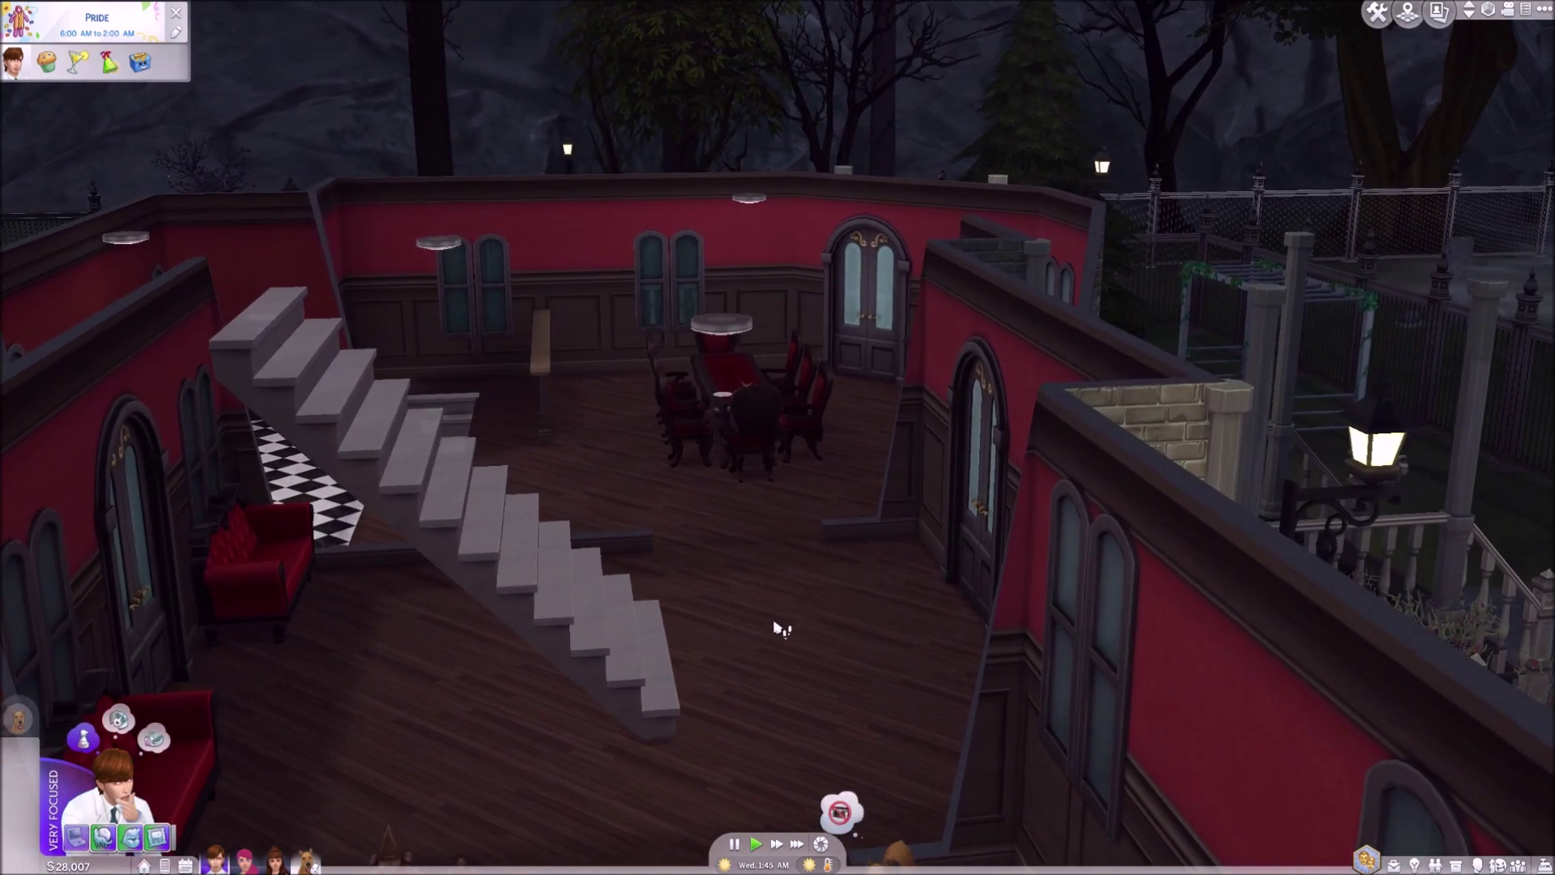
scroll(741, 741, down, 3)
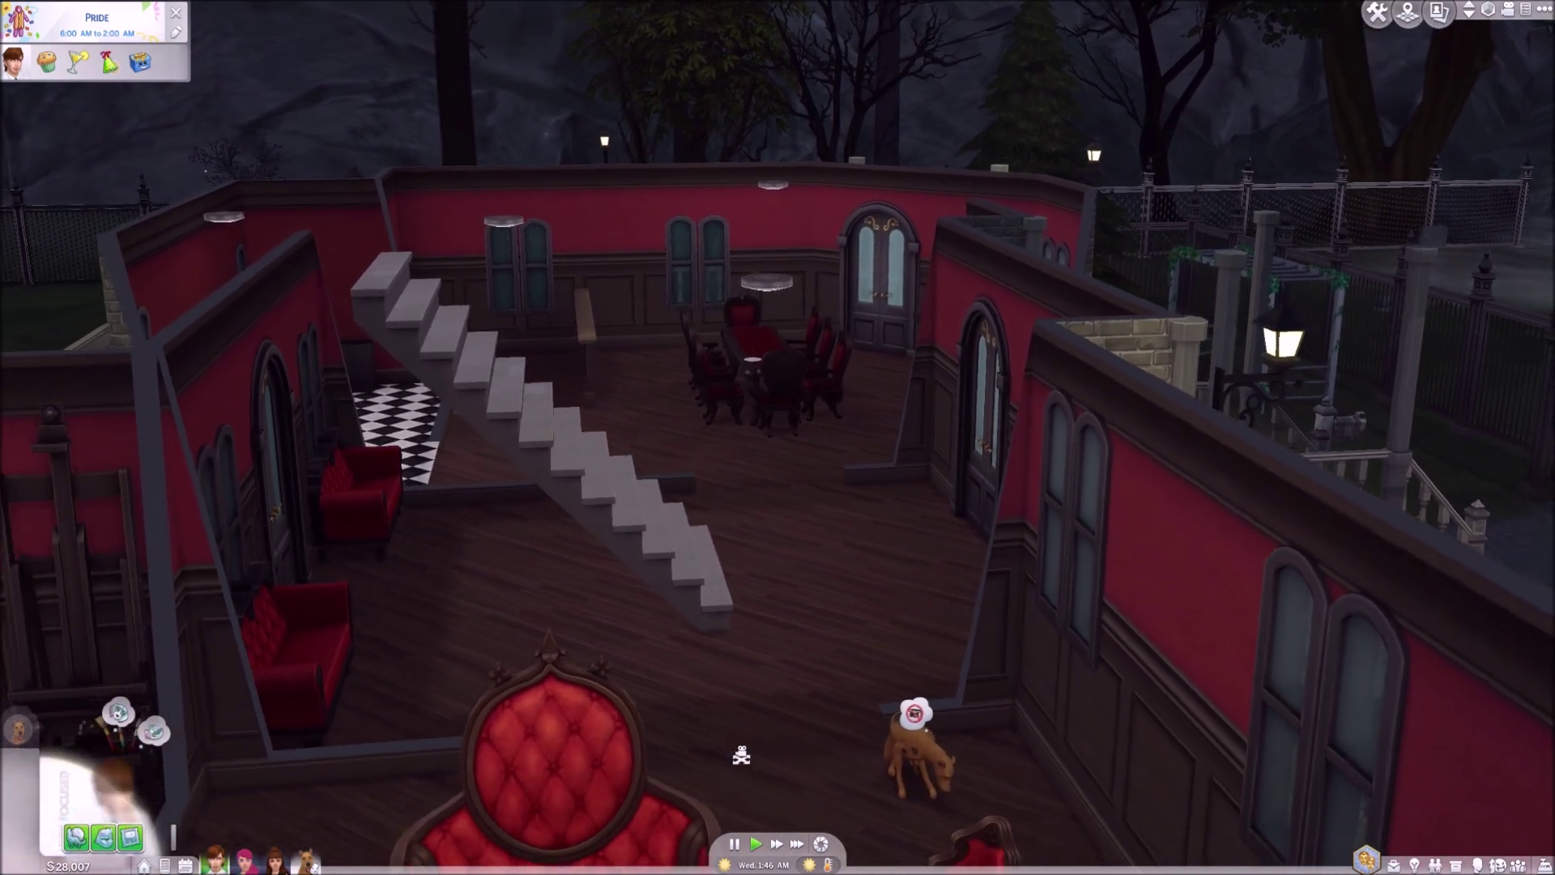
scroll(741, 750, down, 2)
scroll(739, 752, down, 3)
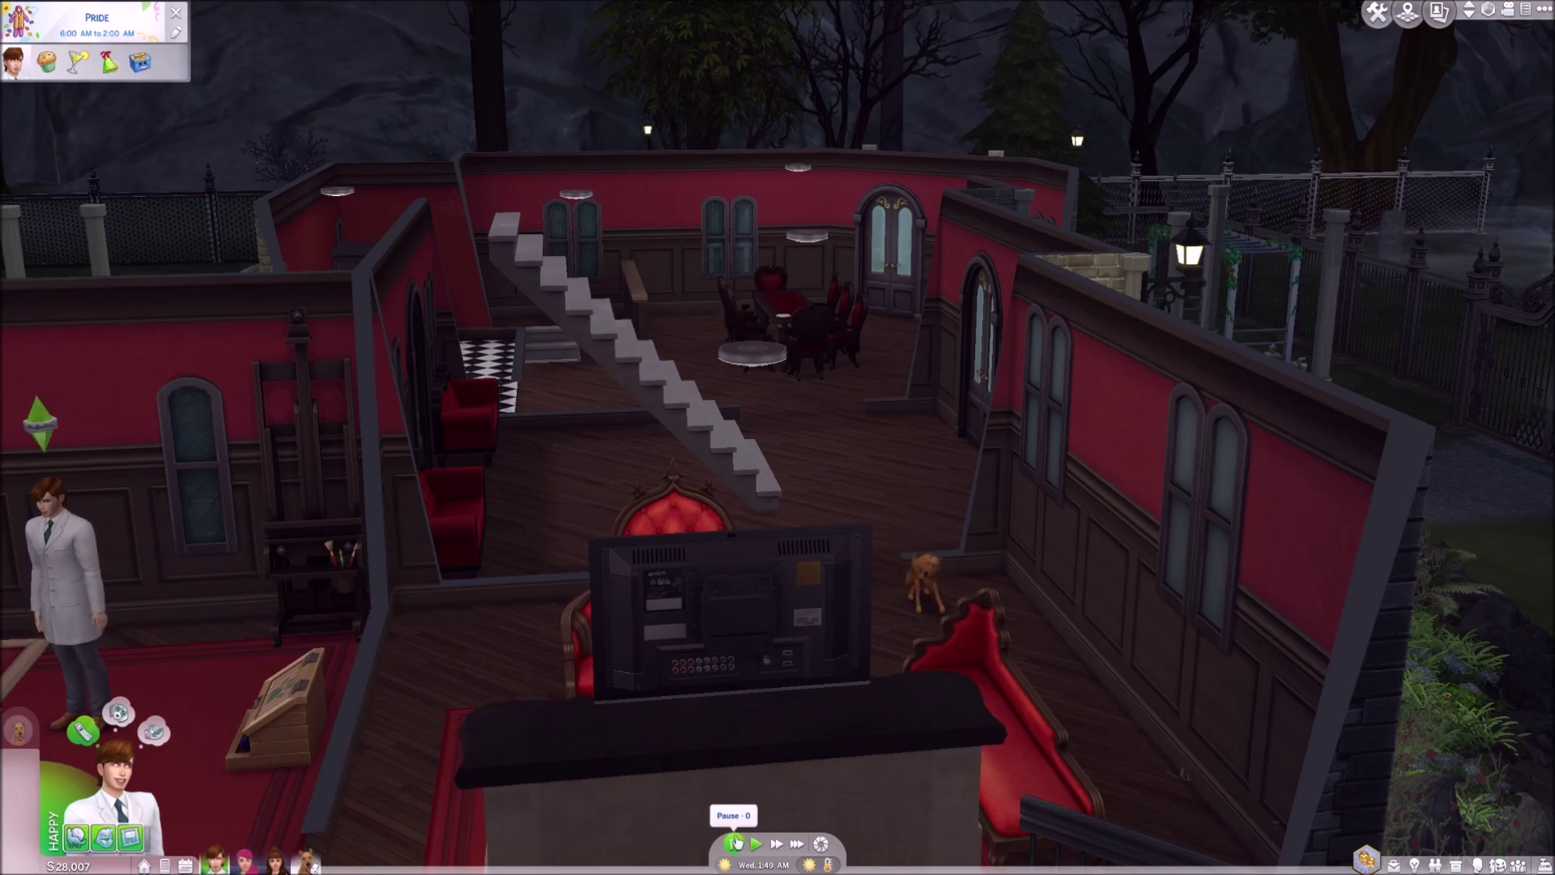
Turn the camera to the backyard bar and look through its drink list
mouse_move(755, 741)
mouse_down()
mouse_move(770, 716)
mouse_move(742, 629)
mouse_move(744, 499)
mouse_up()
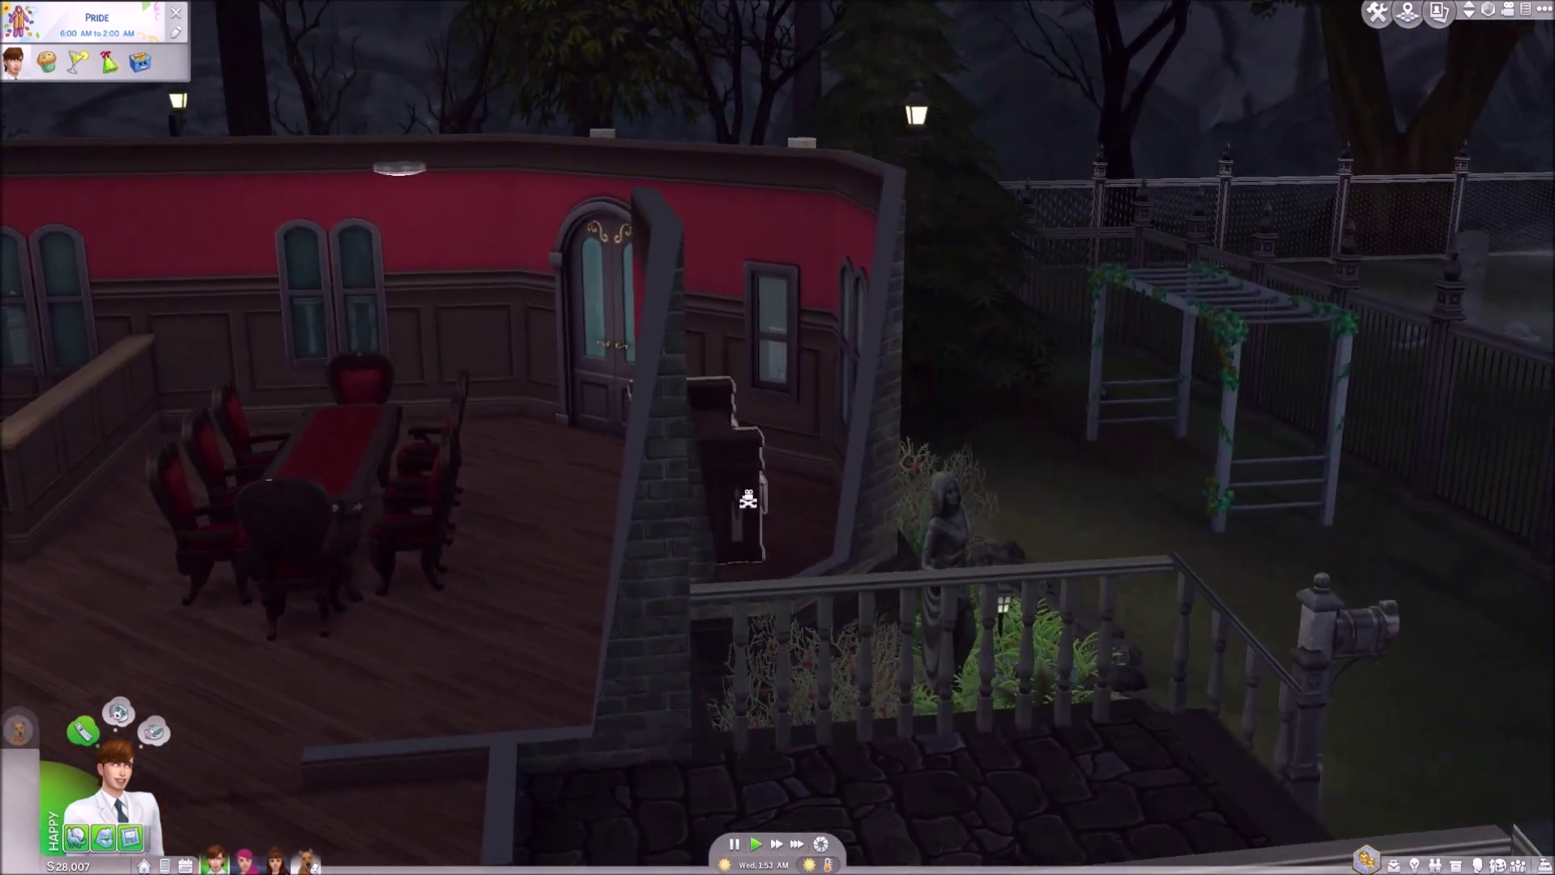
click(744, 499)
scroll(750, 518, down, 2)
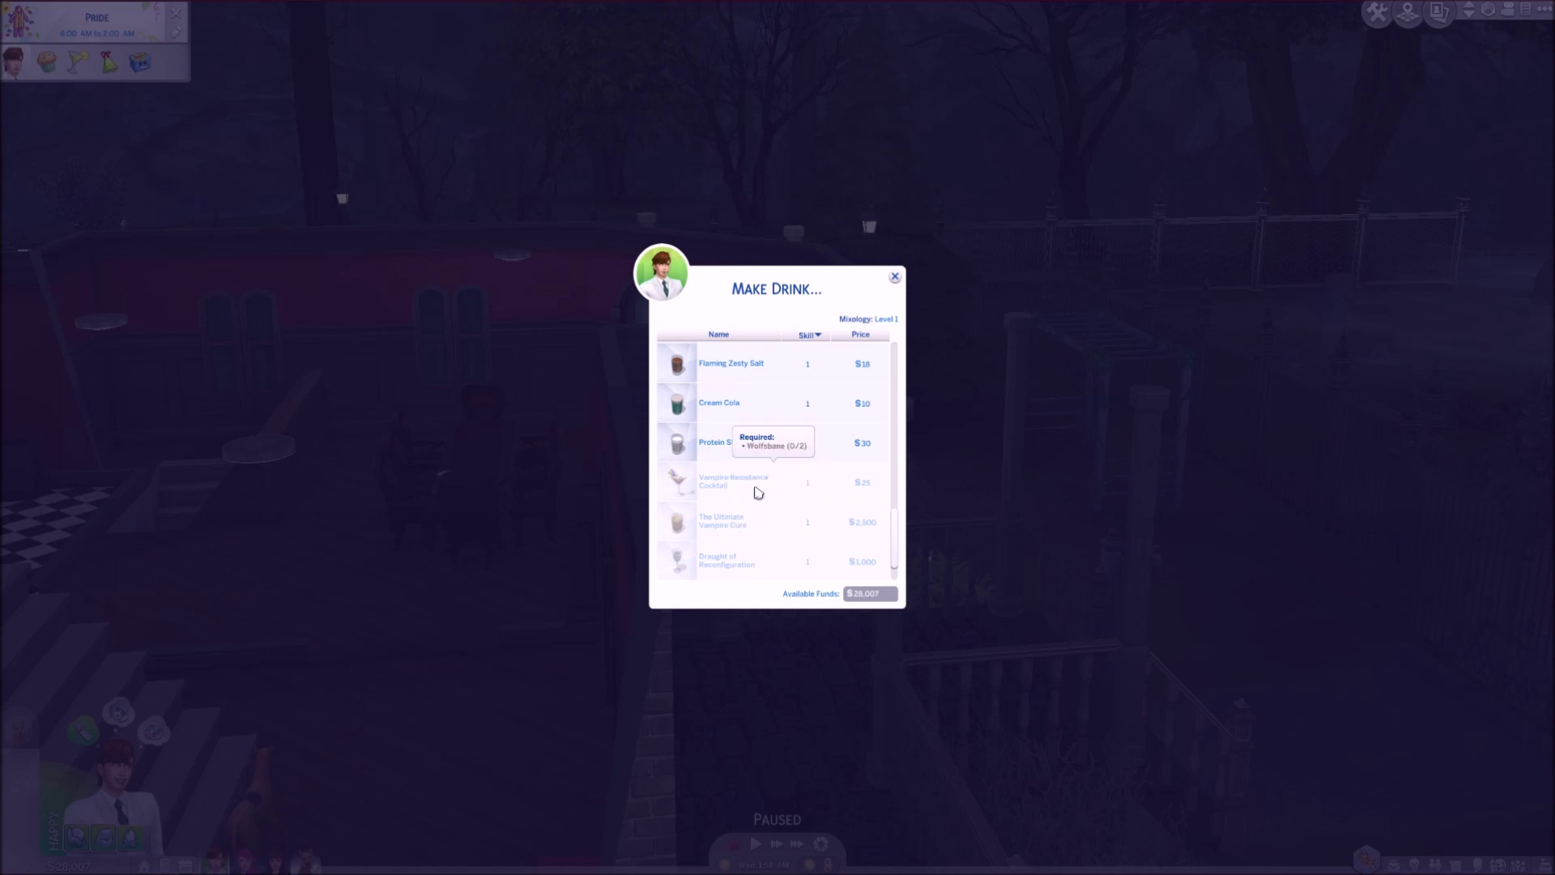
scroll(756, 491, down, 1)
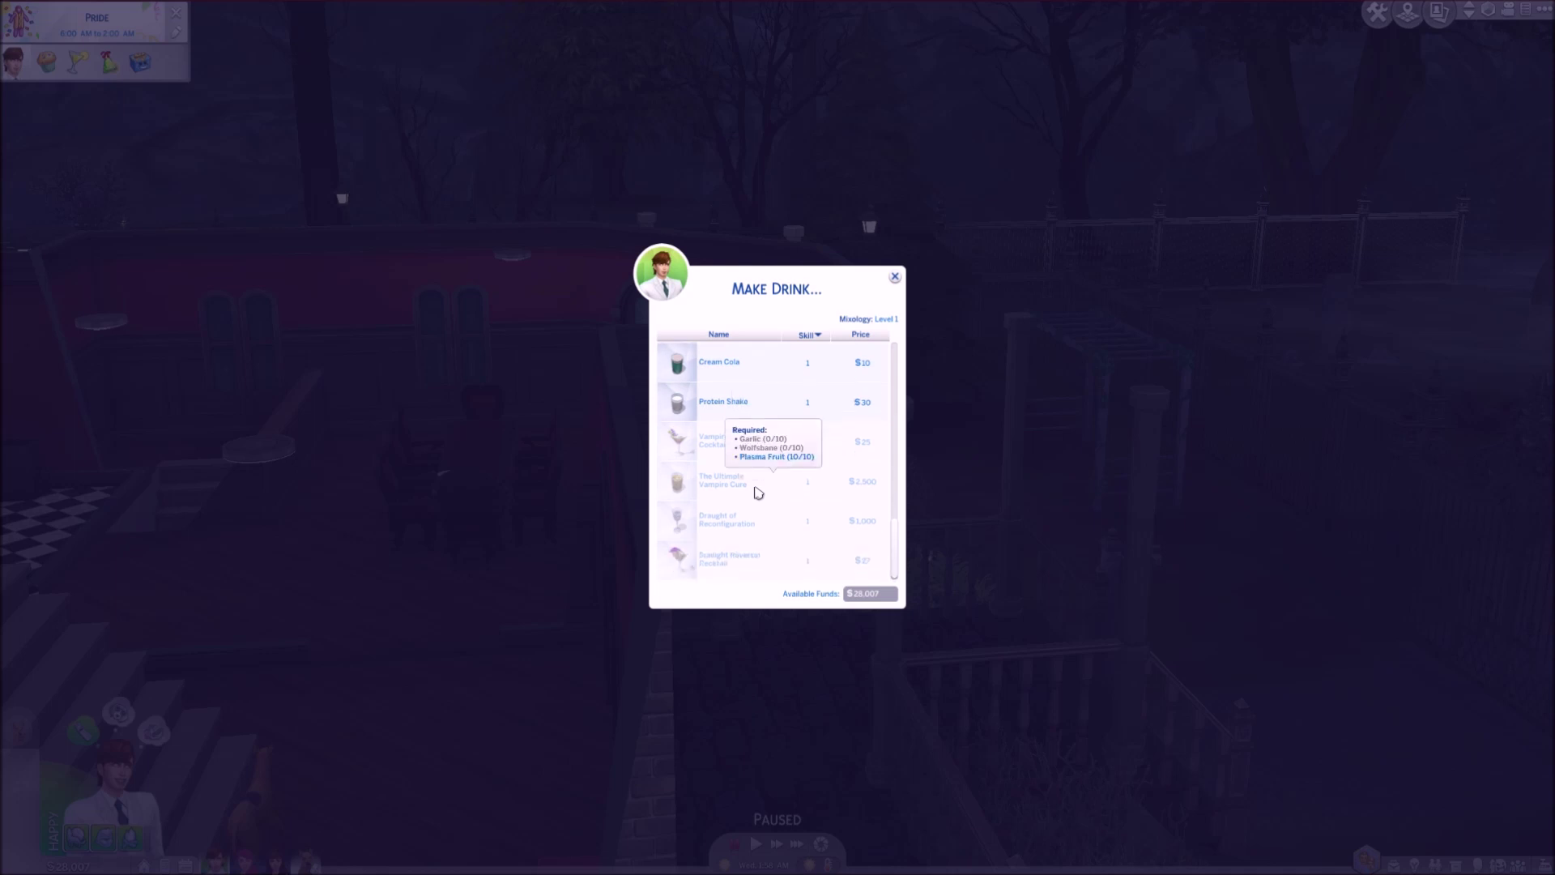
mouse_move(729, 481)
scroll(816, 491, up, 1)
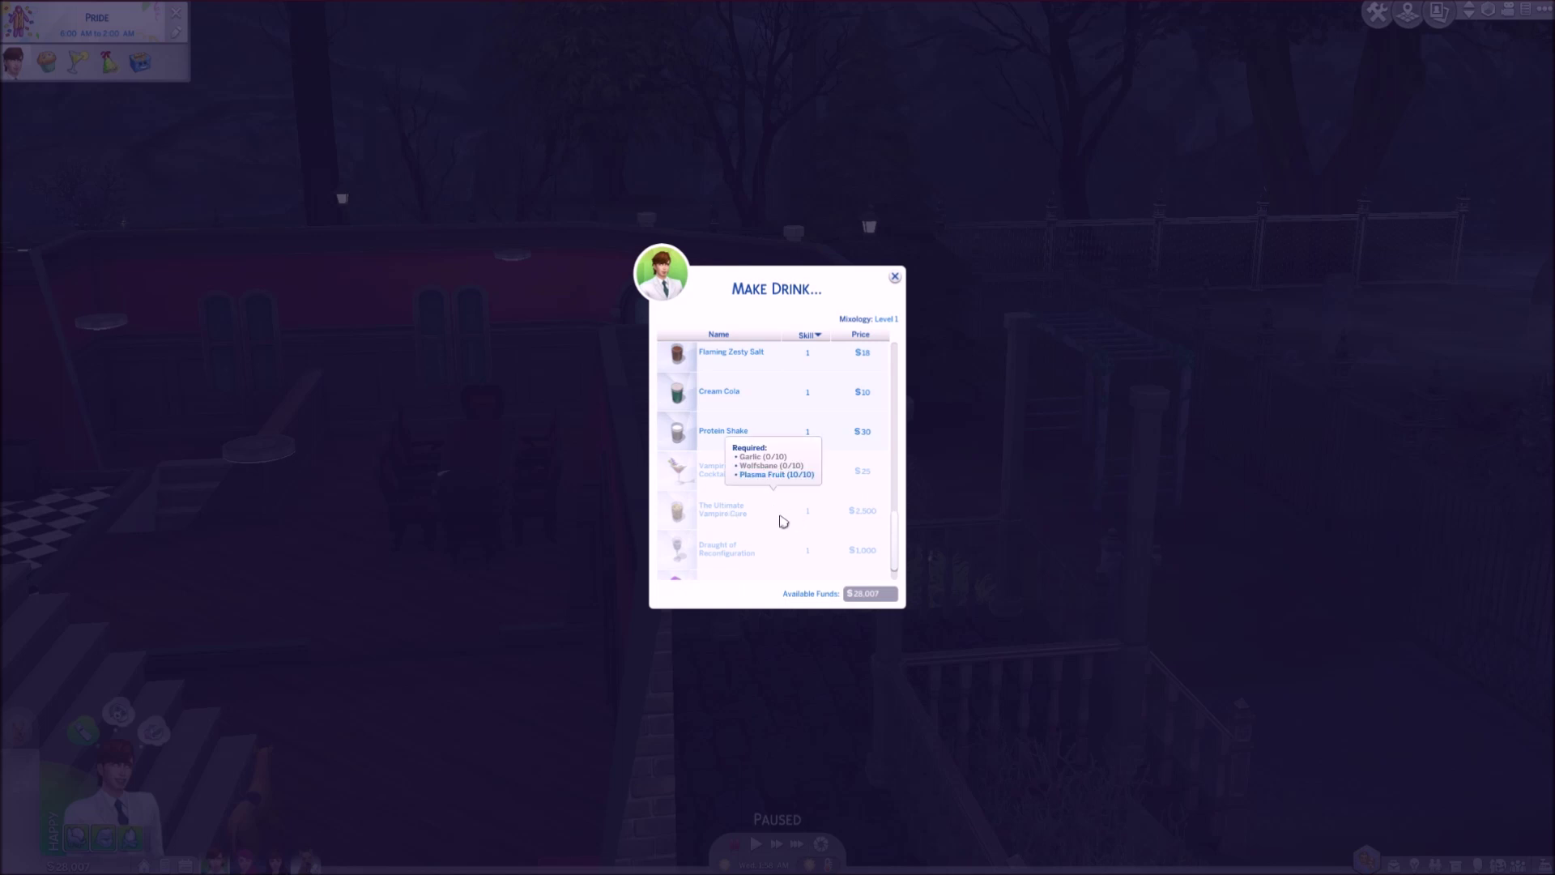
scroll(727, 520, down, 1)
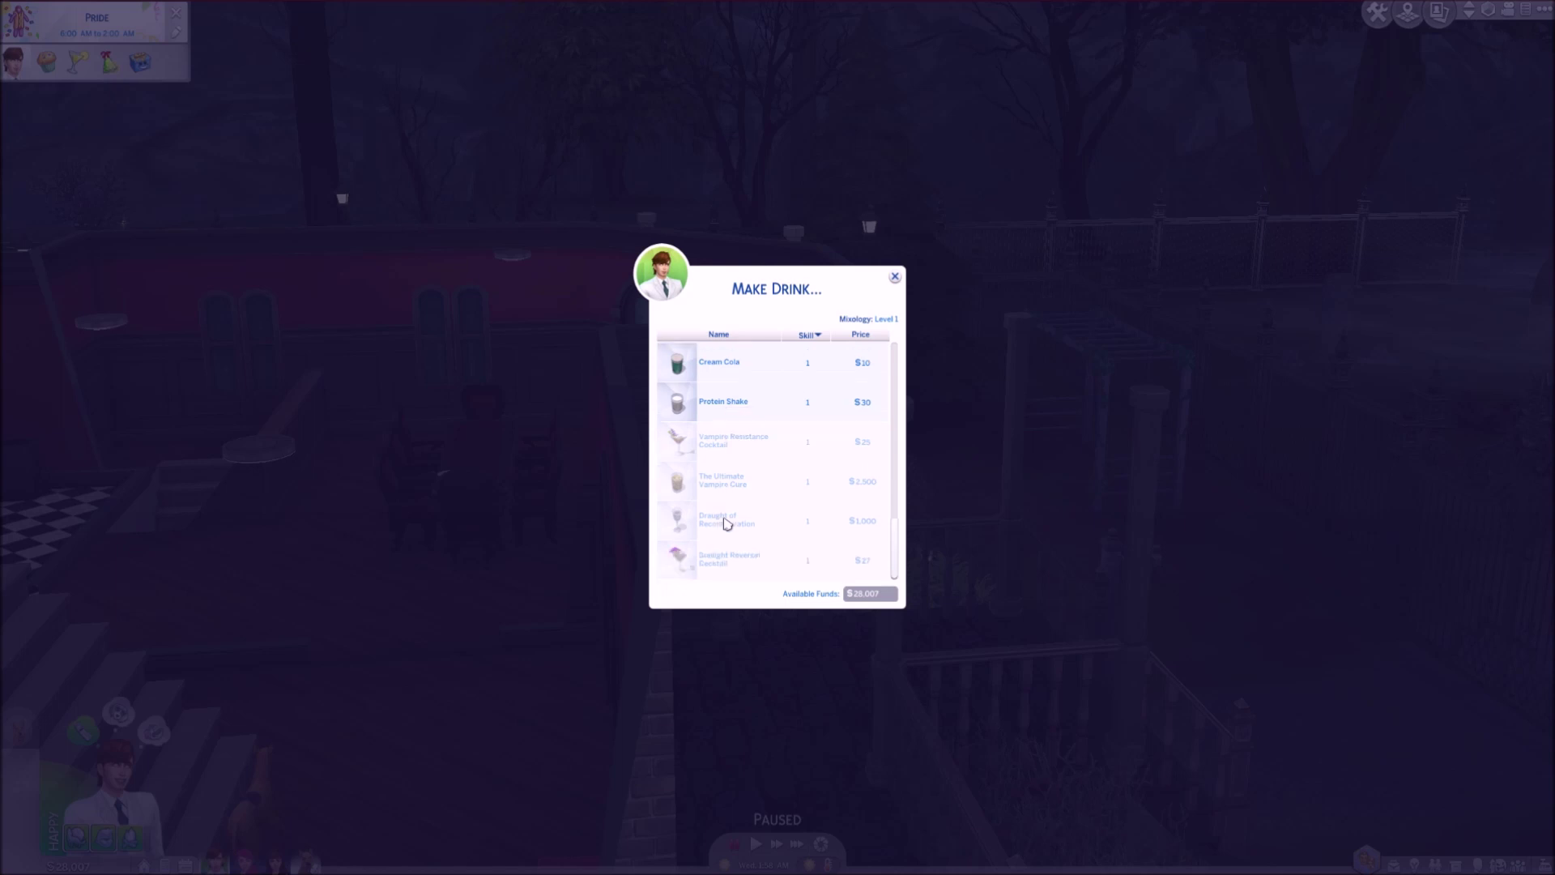
scroll(727, 523, up, 2)
scroll(728, 522, down, 2)
scroll(807, 486, up, 2)
scroll(807, 487, up, 1)
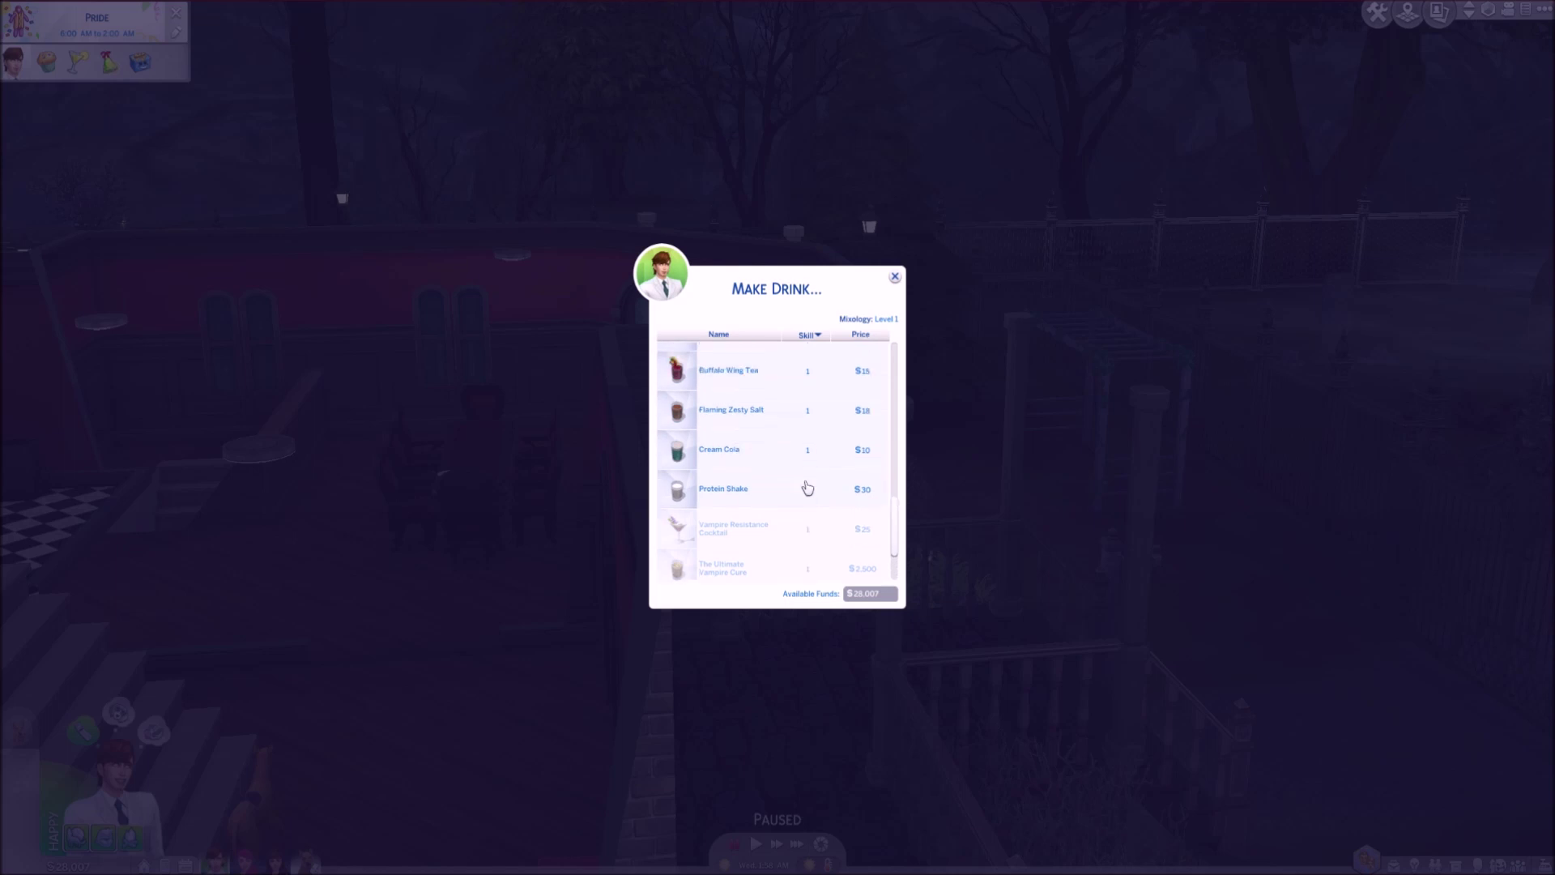
mouse_move(733, 529)
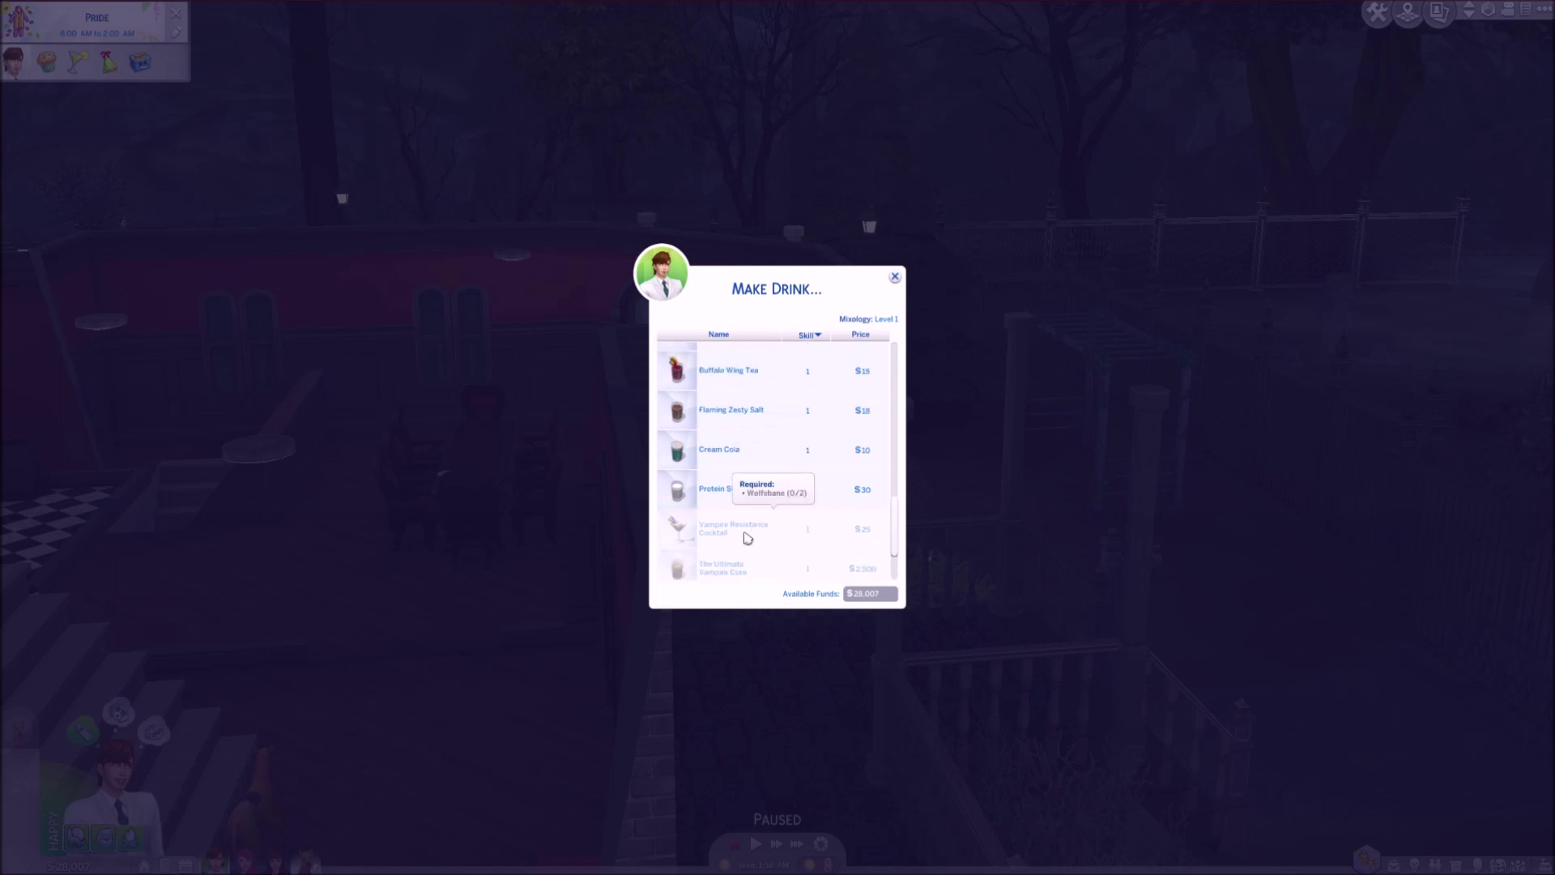
scroll(746, 537, down, 2)
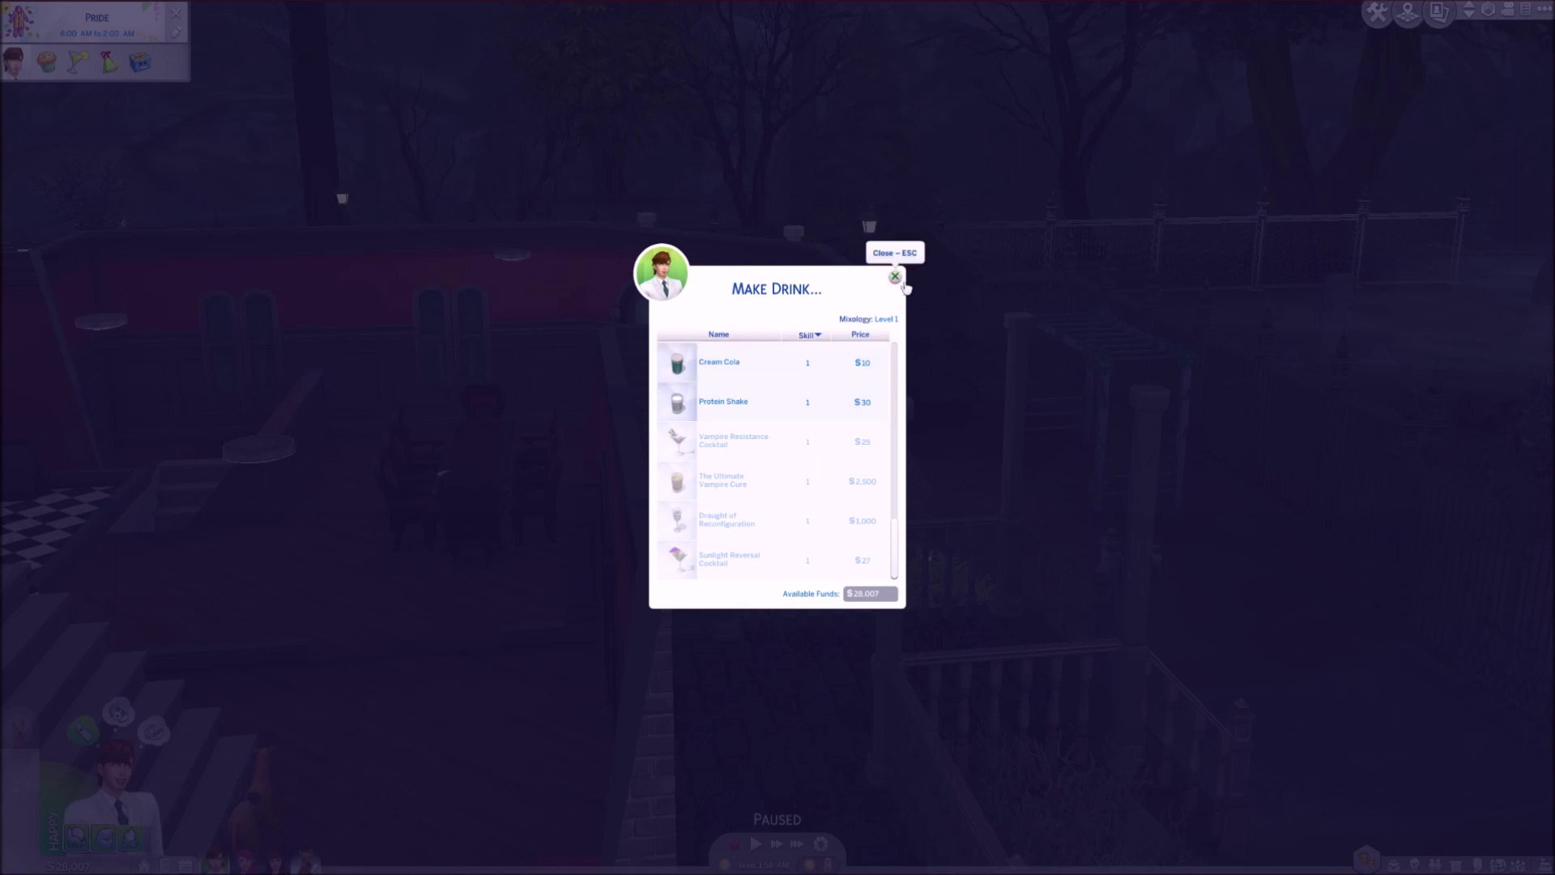
click(895, 277)
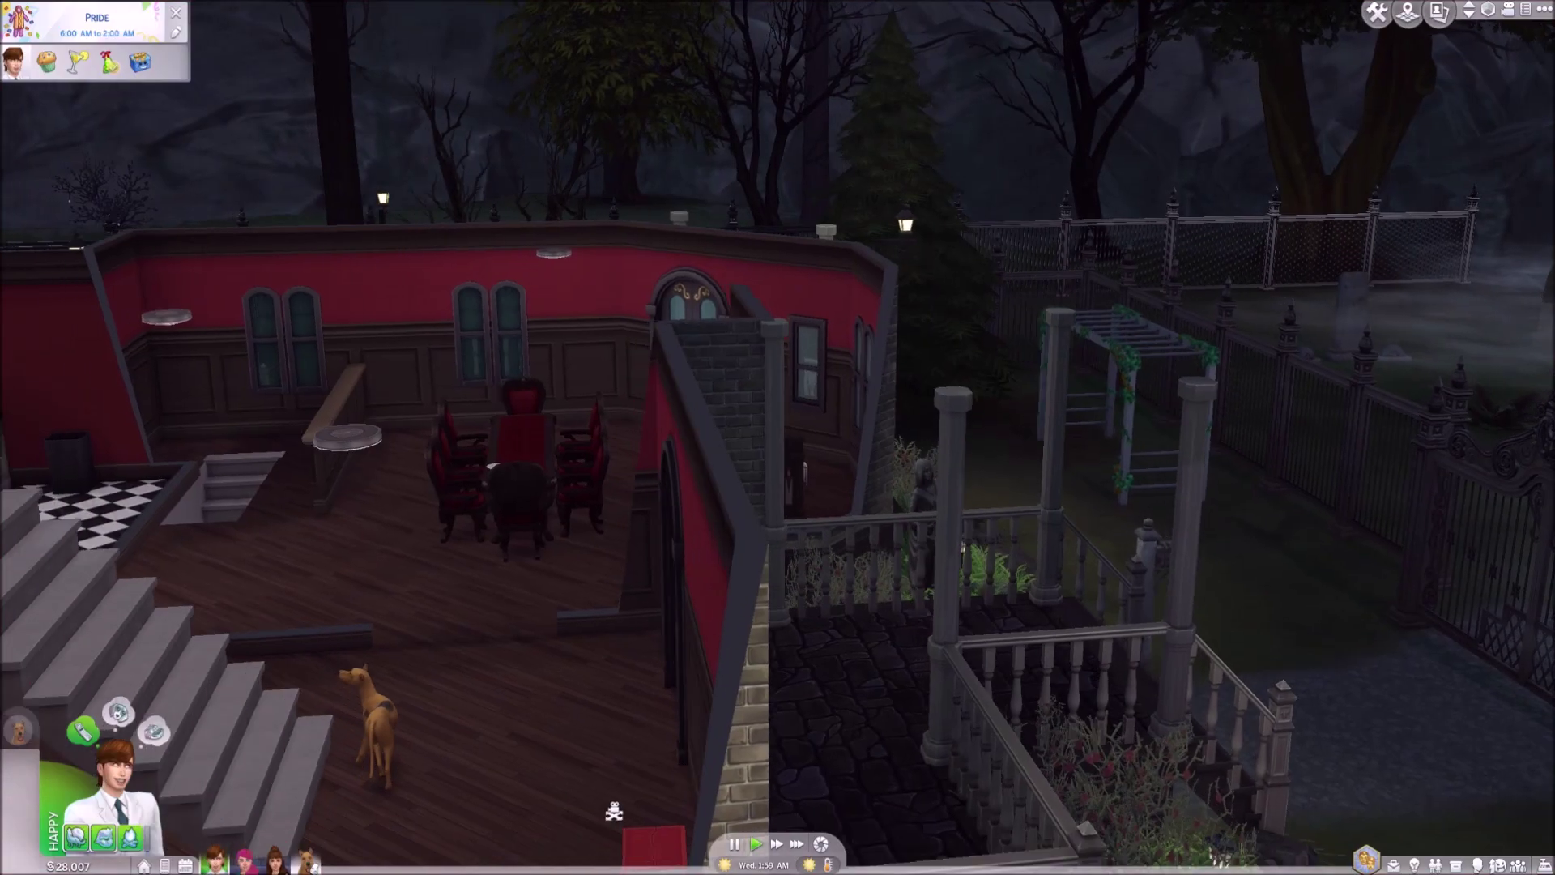
scroll(899, 280, up, 3)
scroll(778, 486, down, 3)
Buy one packet of wolfsbane seeds through the computer's Vampire Secrets options
click(511, 597)
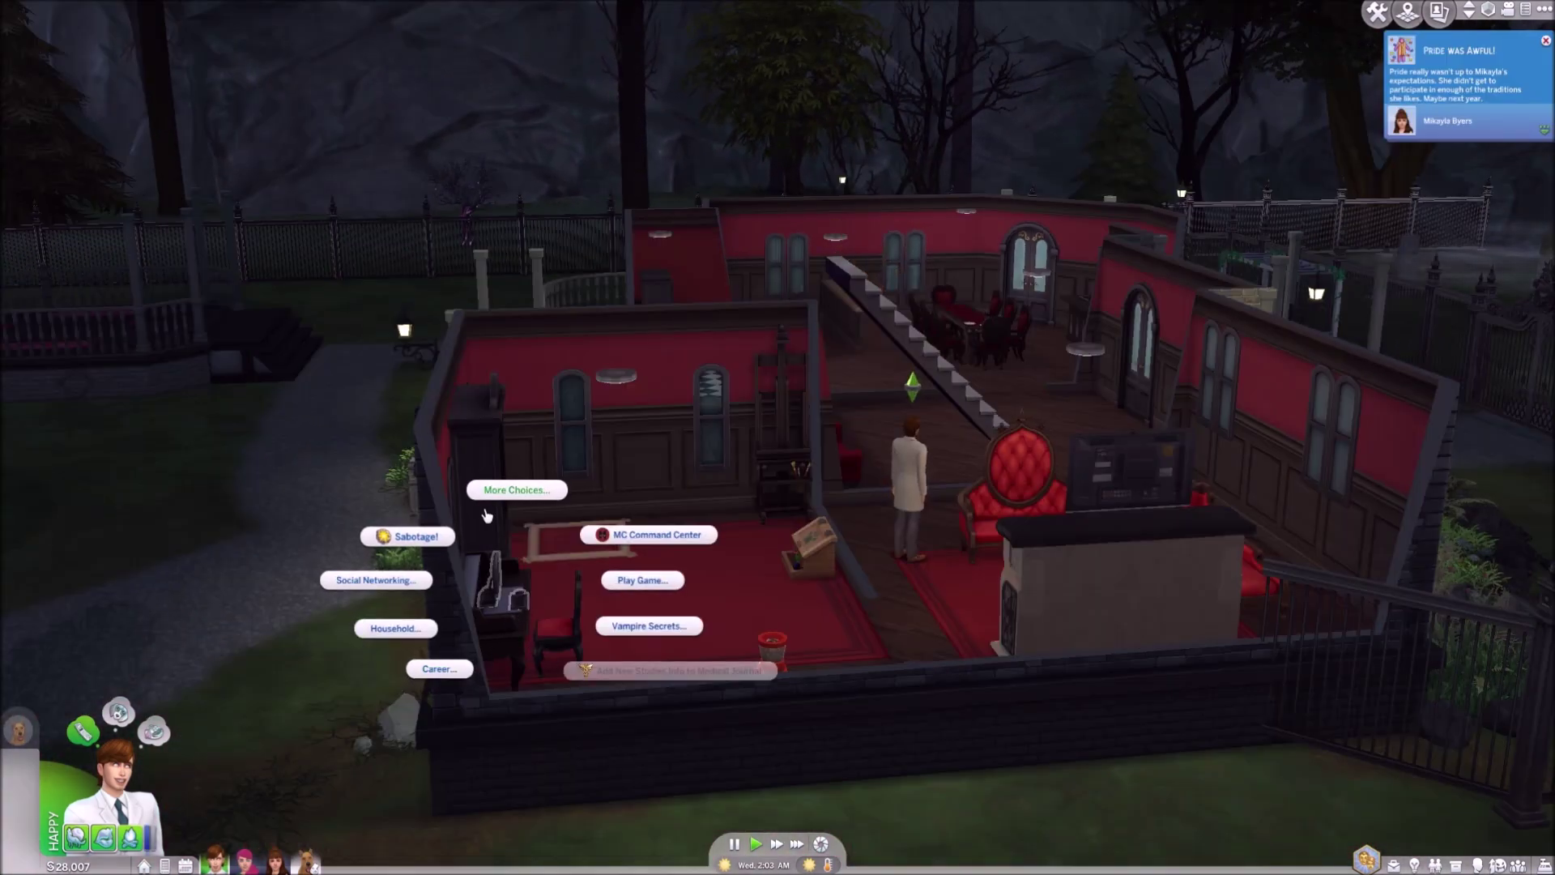
click(514, 489)
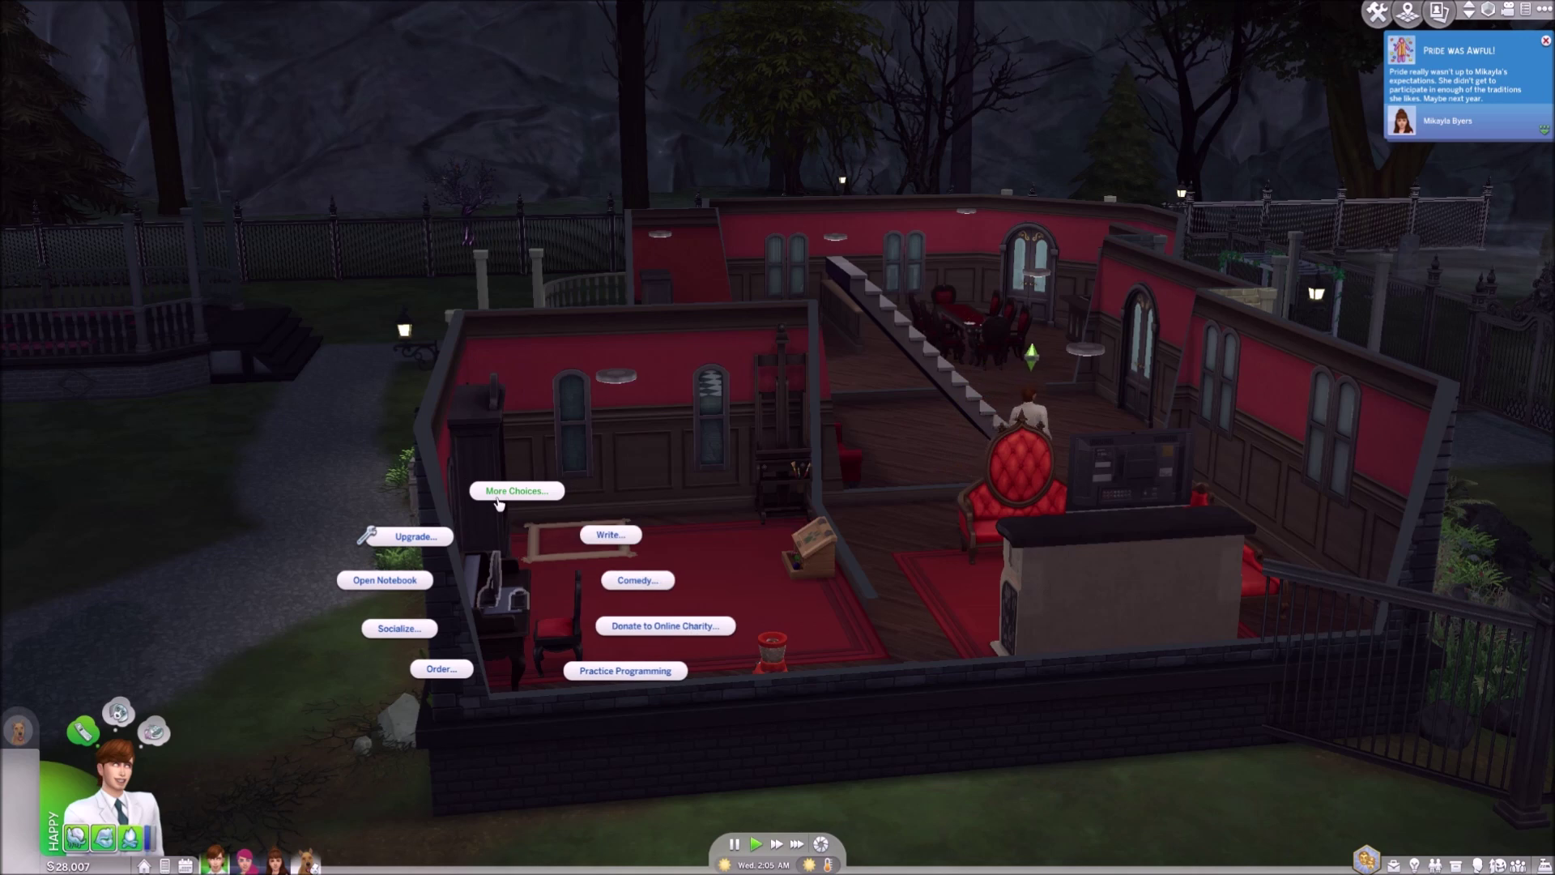
click(498, 503)
click(498, 503)
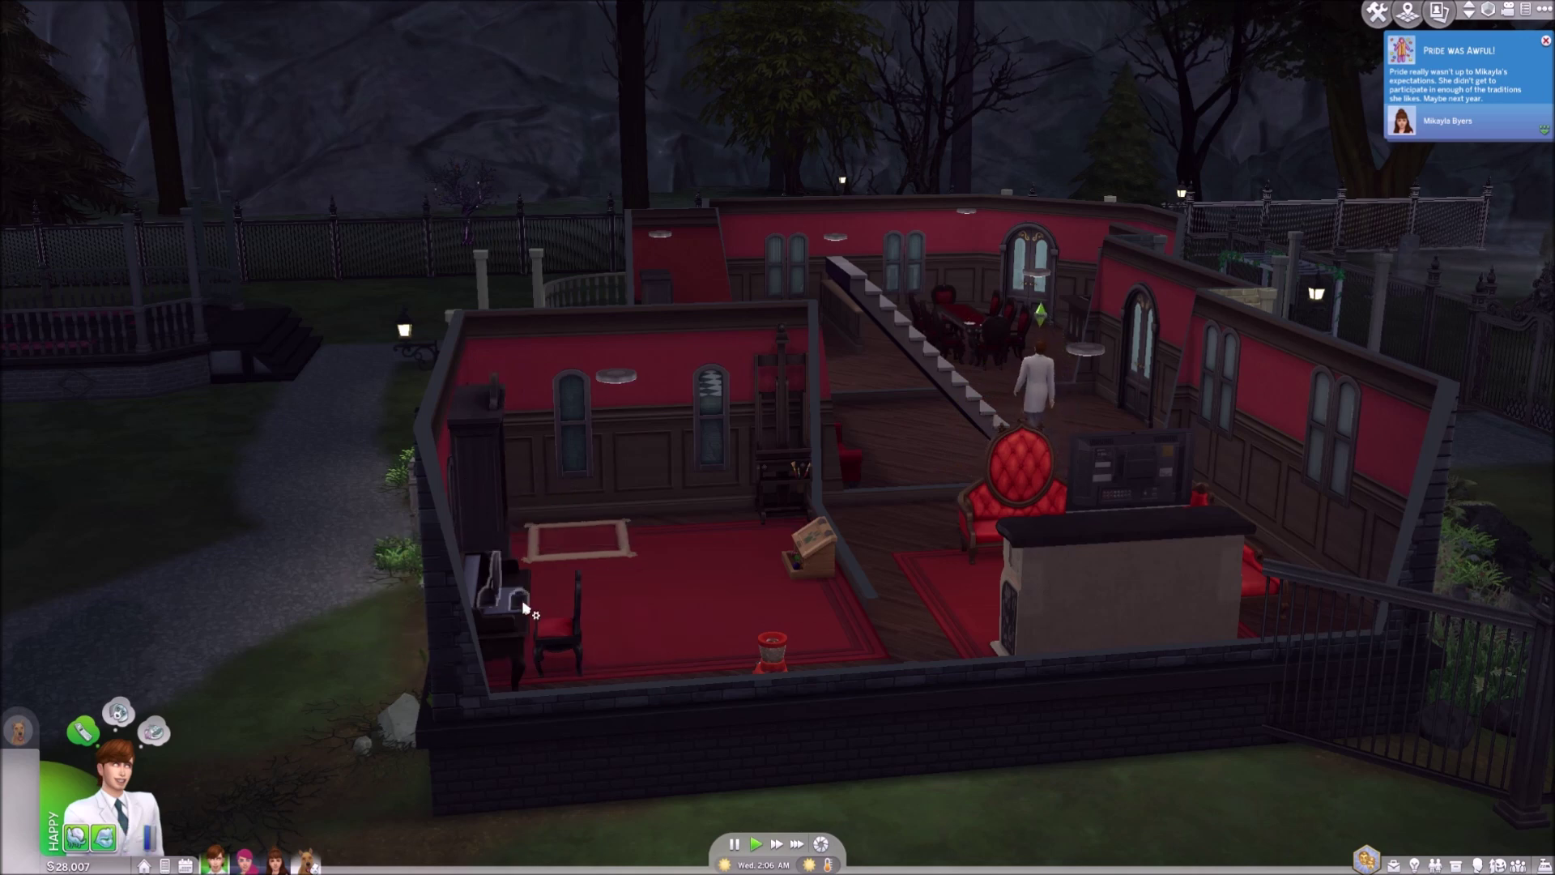
click(522, 603)
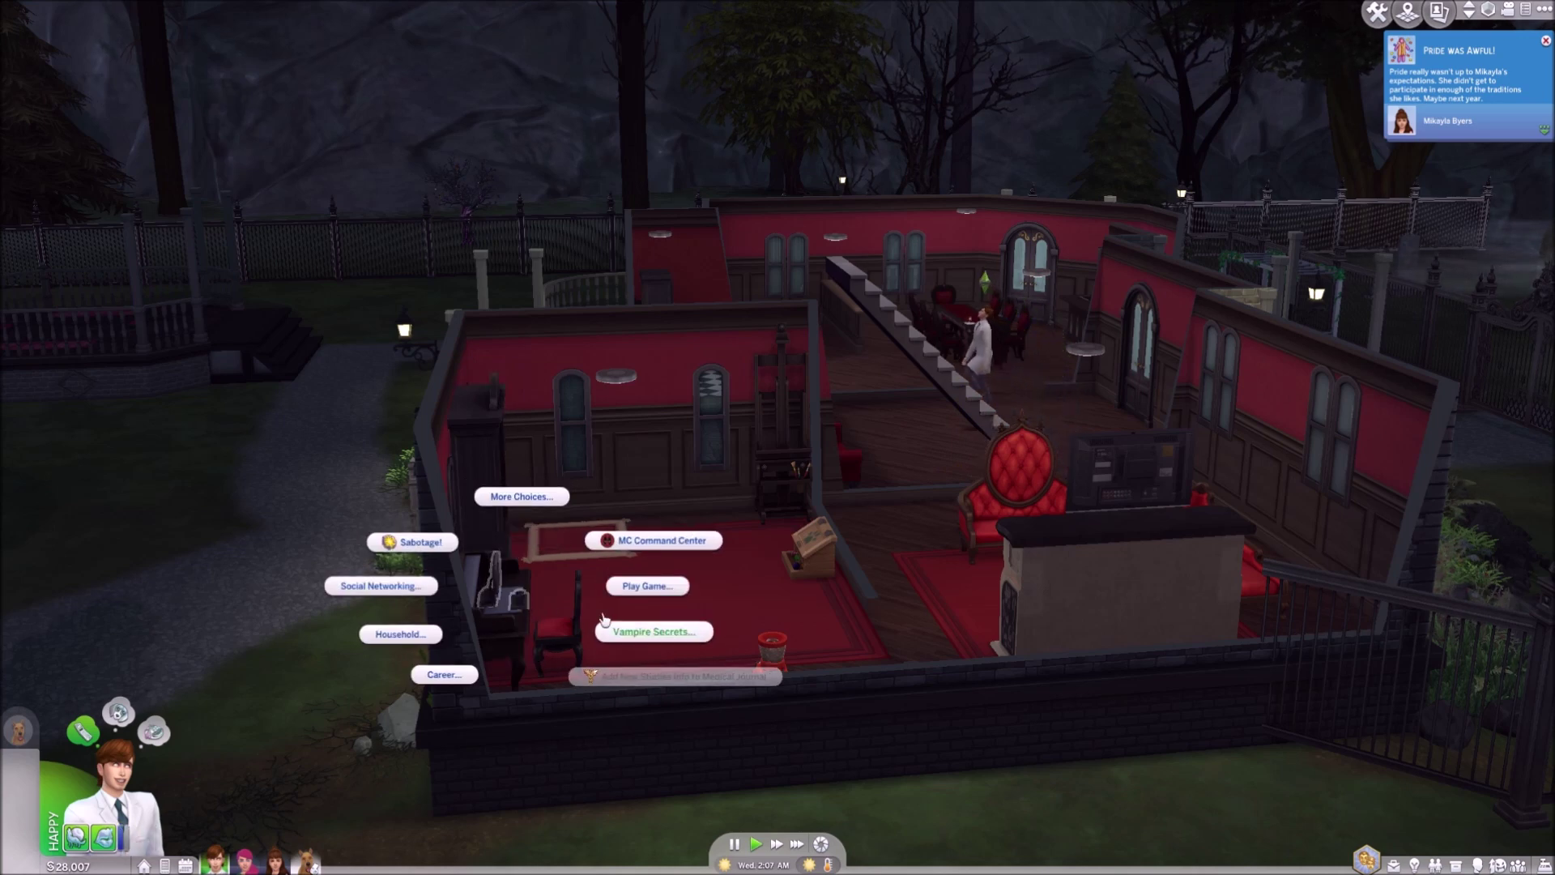
click(653, 631)
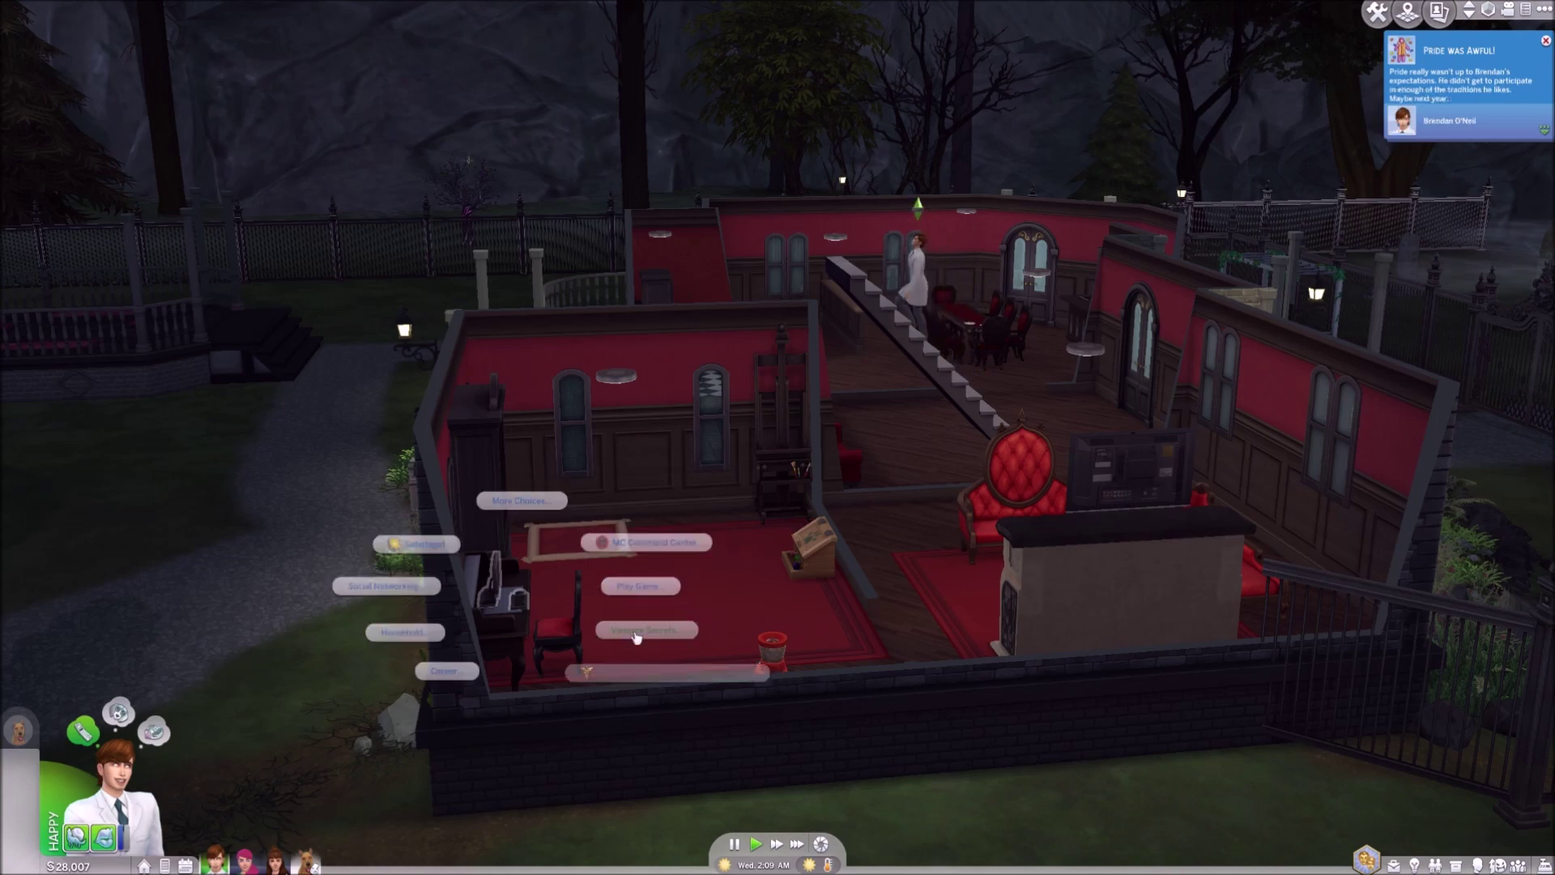
click(492, 664)
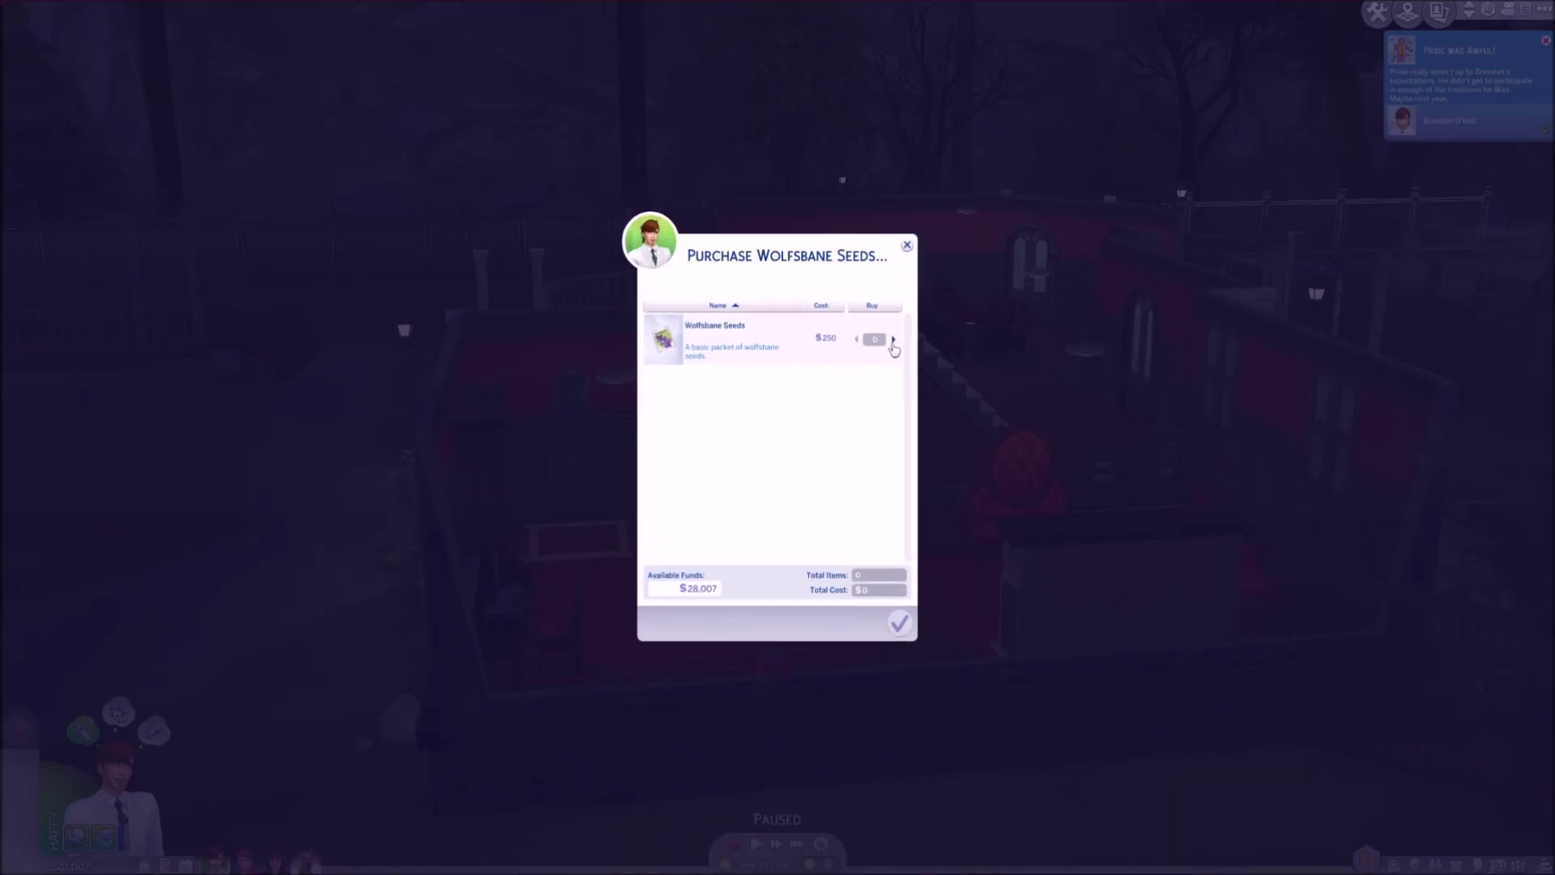
click(893, 340)
click(899, 625)
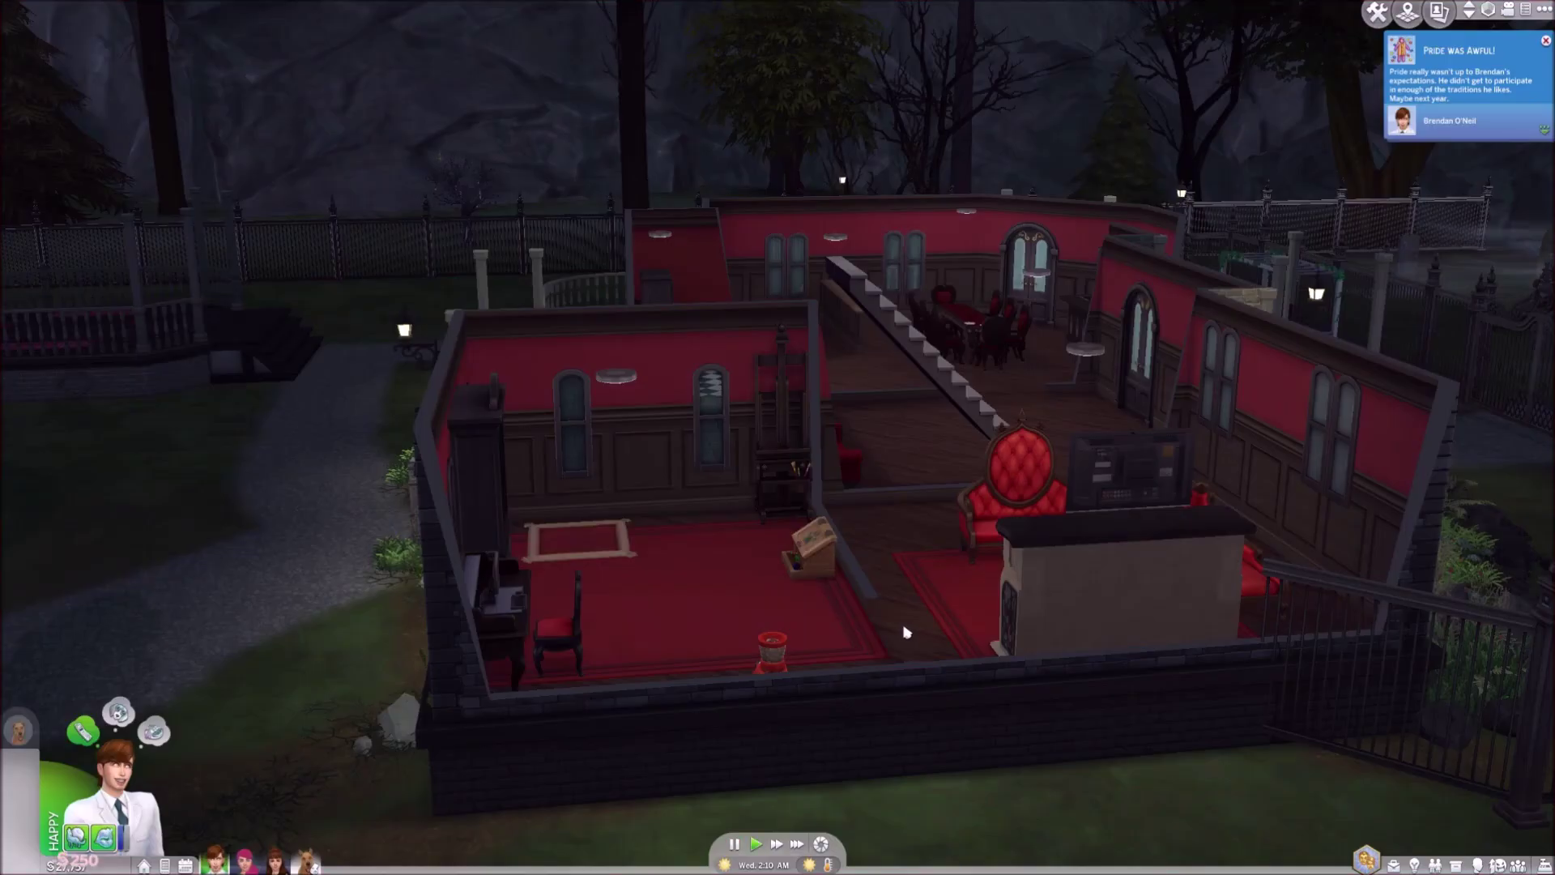
Buy one packet of garlic seeds for $100 from the computer's Order options
click(521, 608)
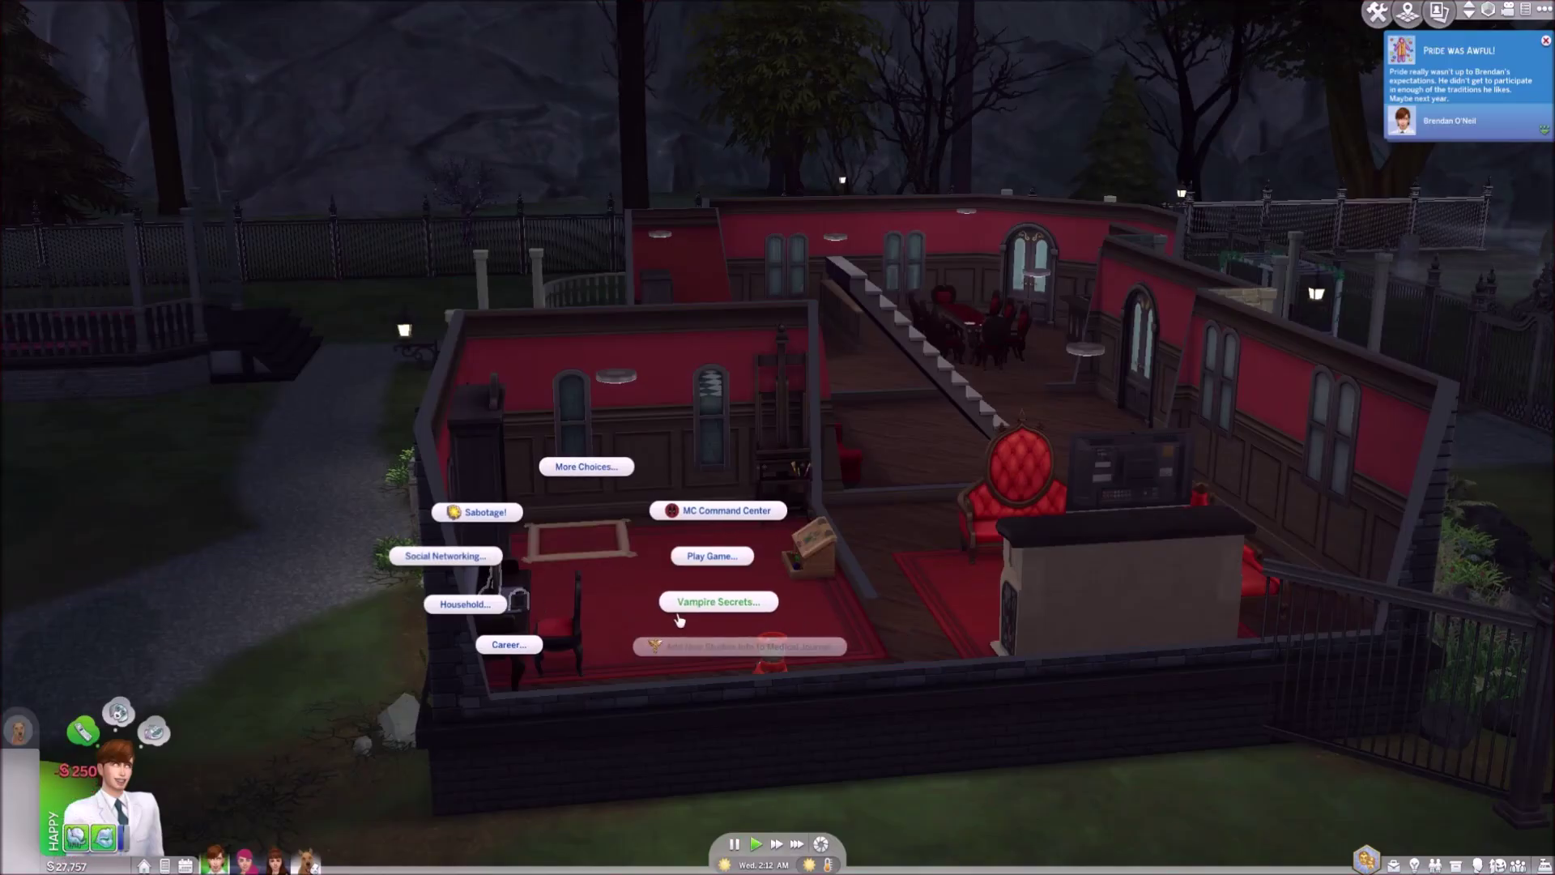
click(721, 602)
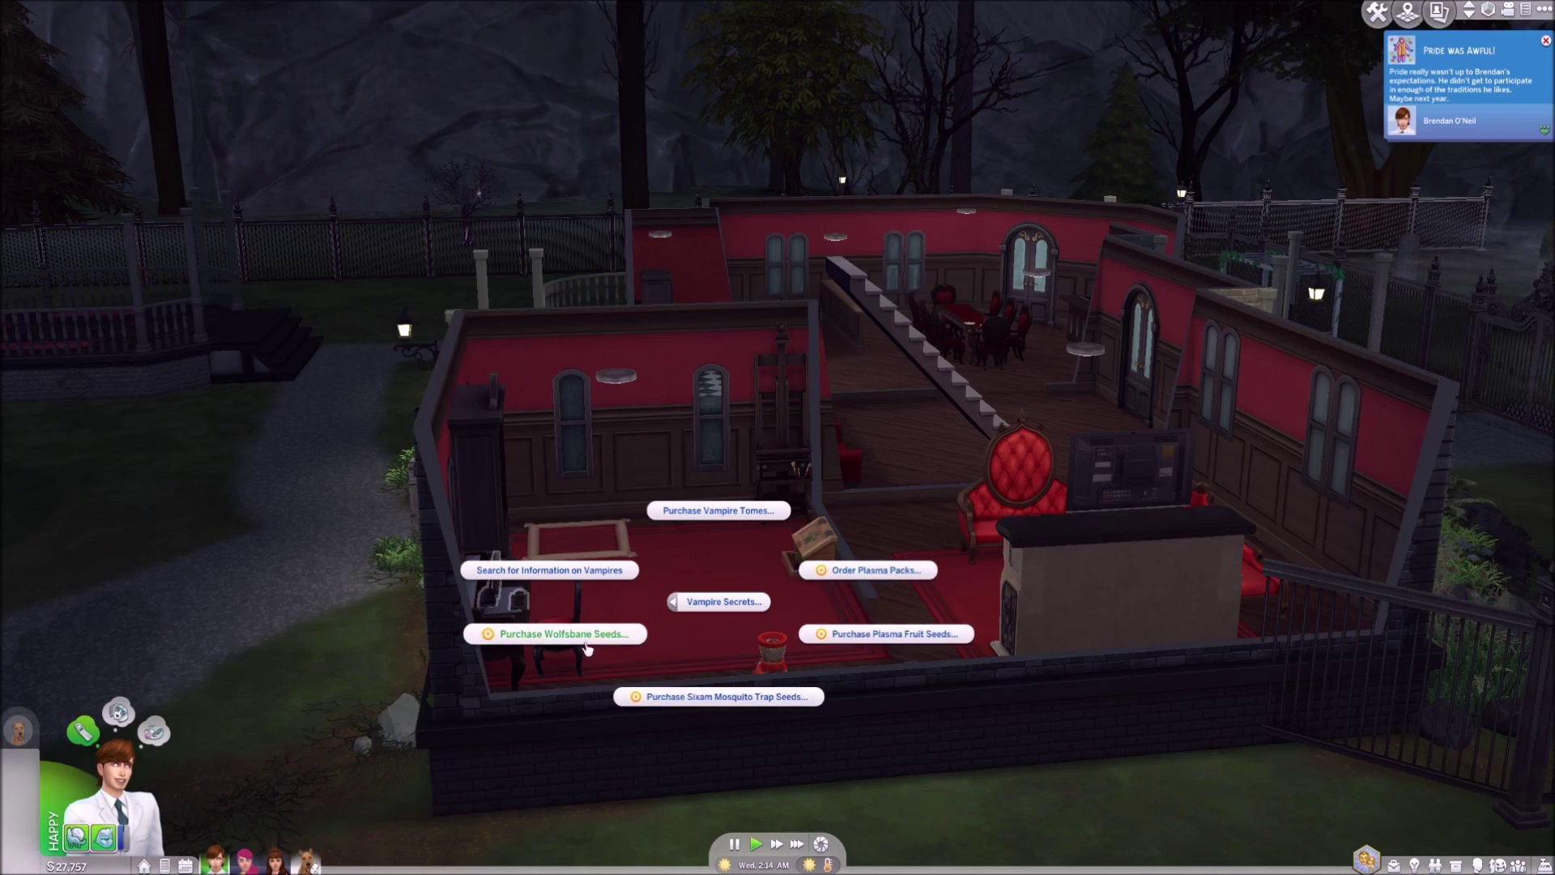
click(559, 633)
click(531, 583)
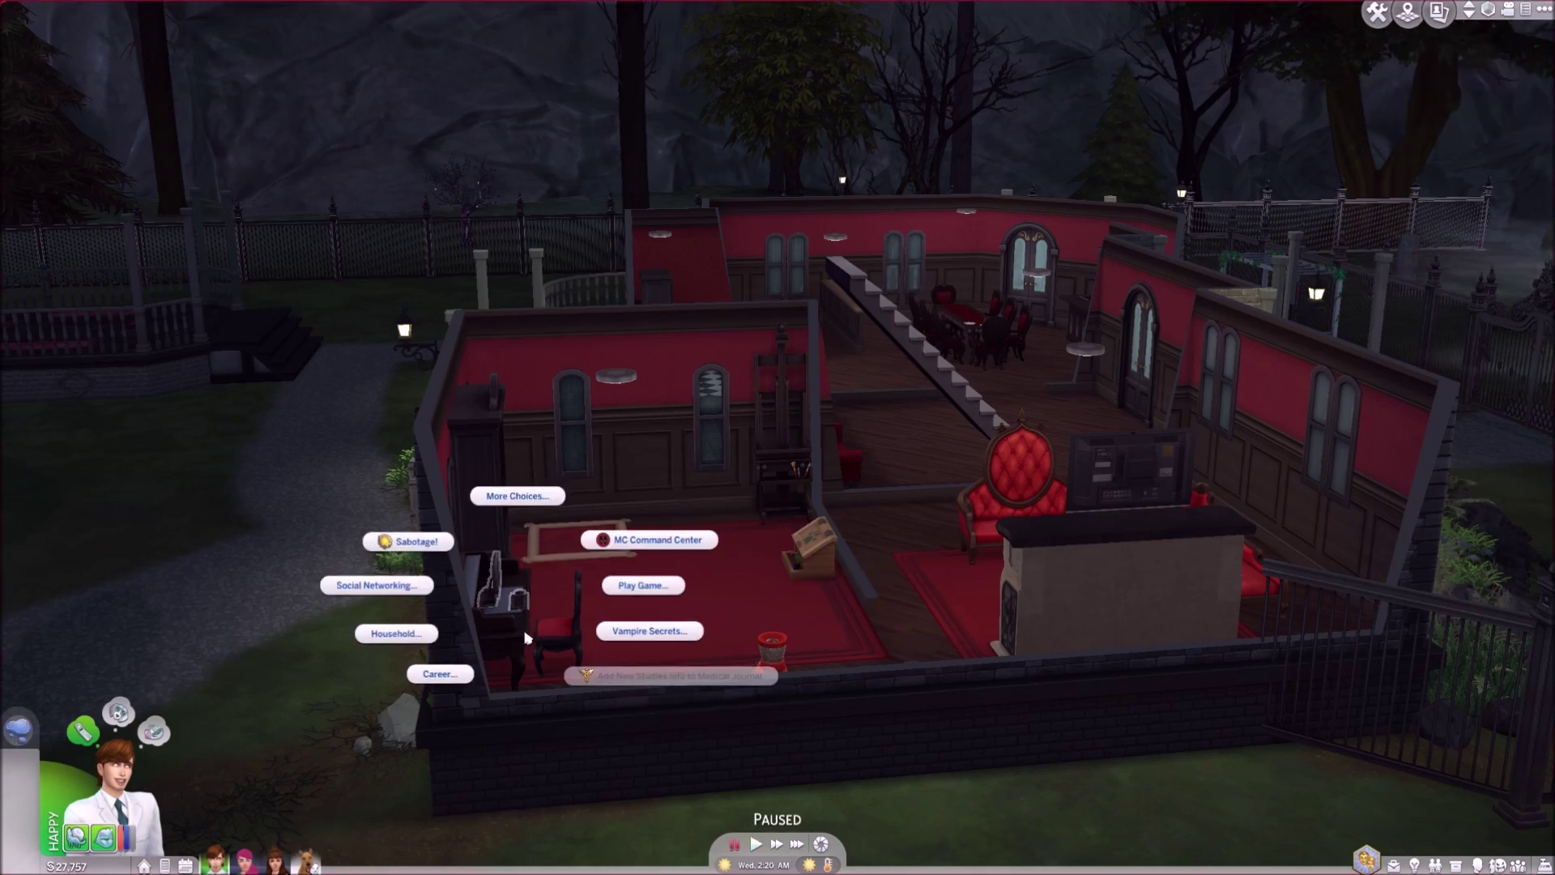
click(516, 494)
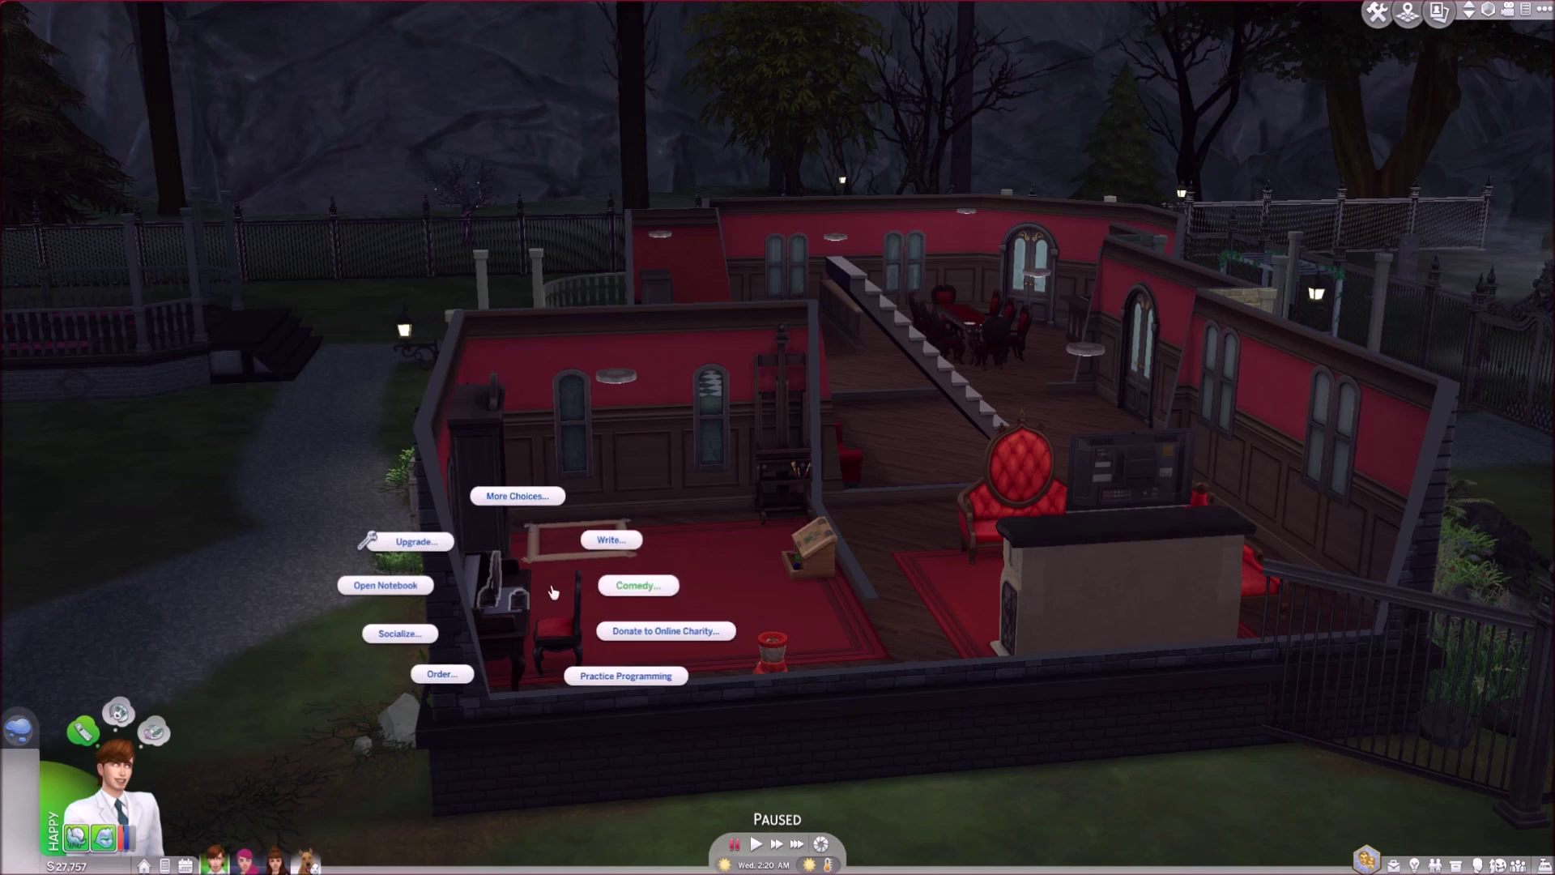
click(530, 528)
click(571, 541)
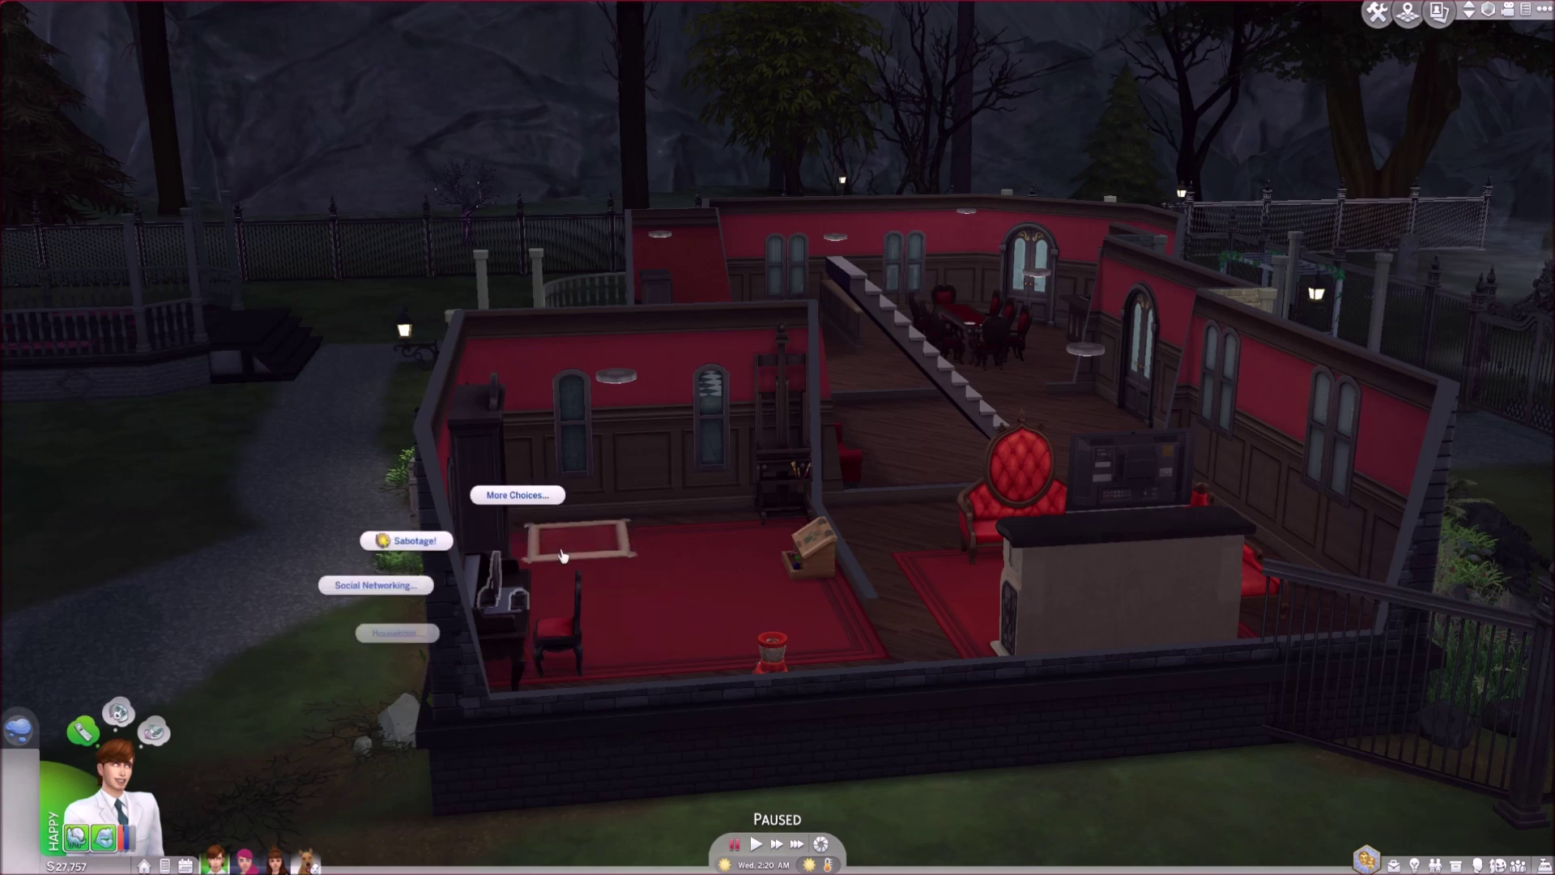
click(517, 495)
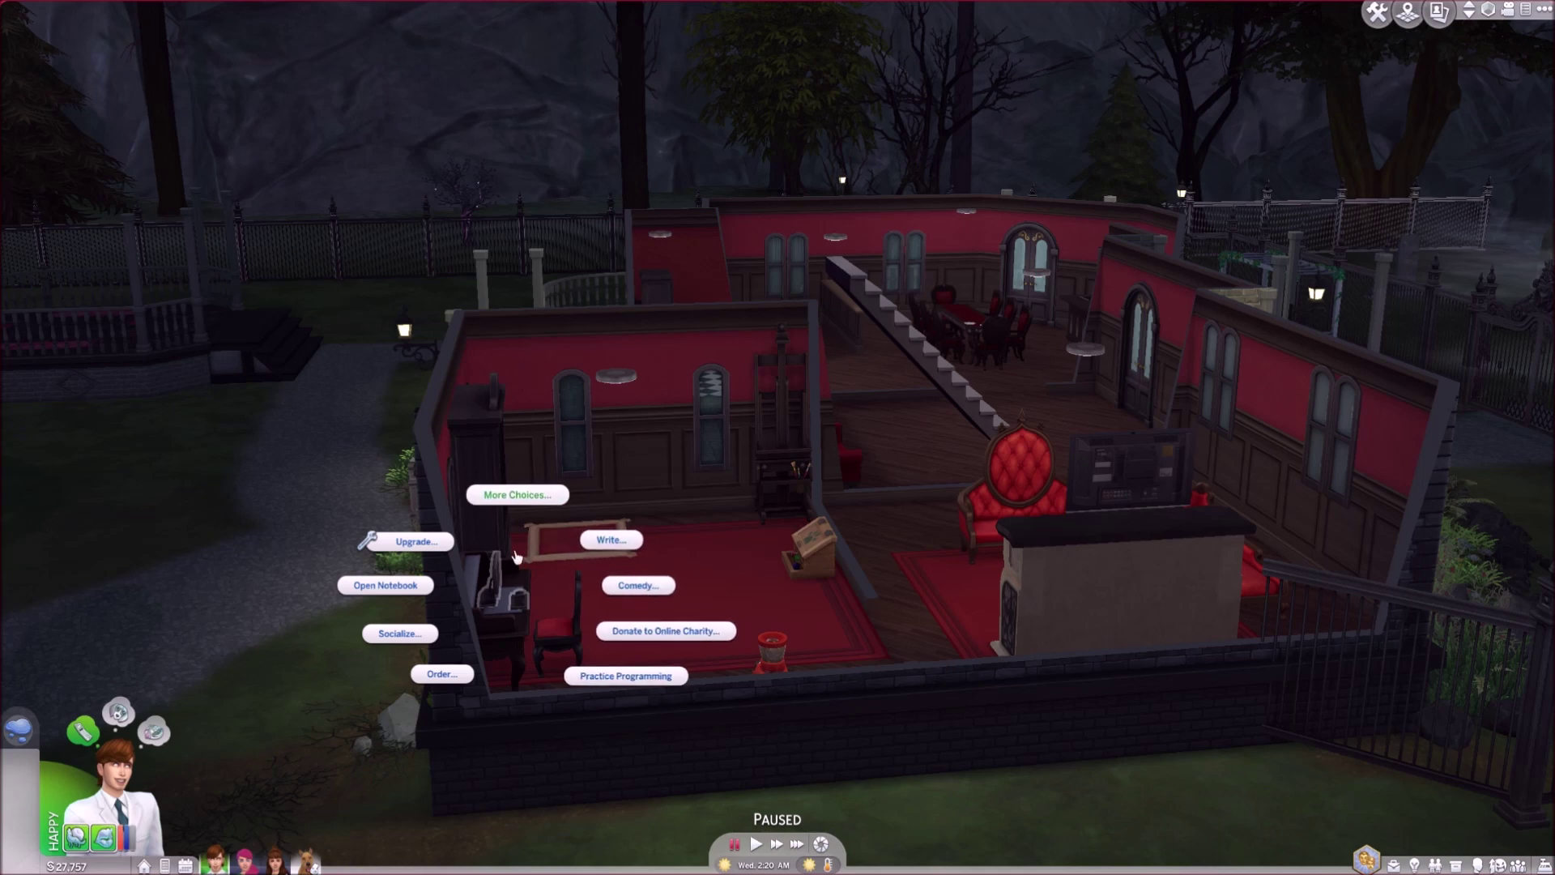
click(459, 672)
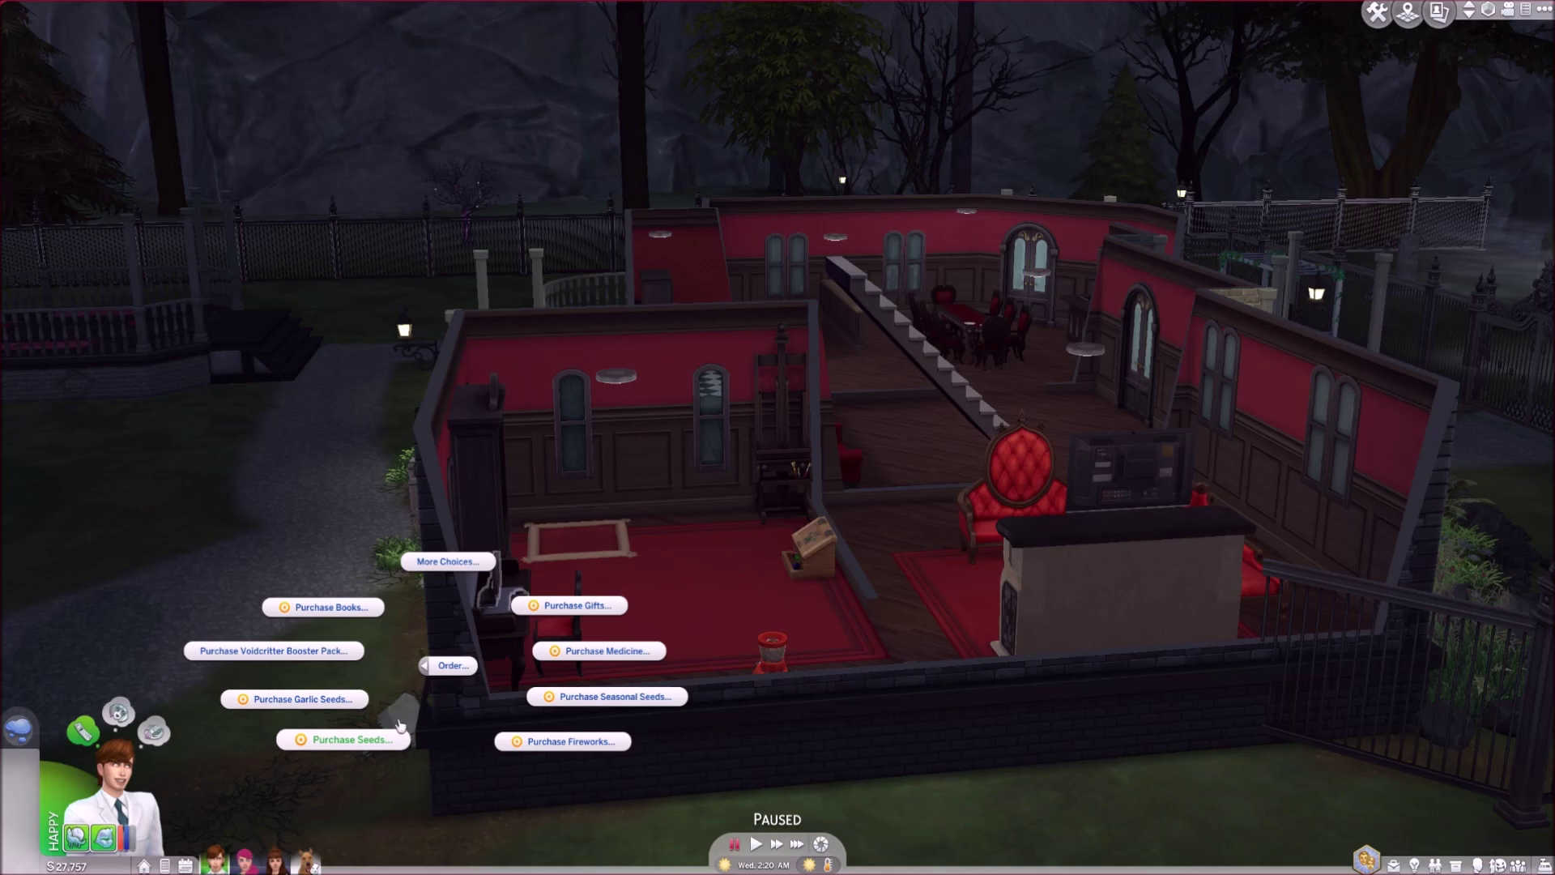
click(295, 699)
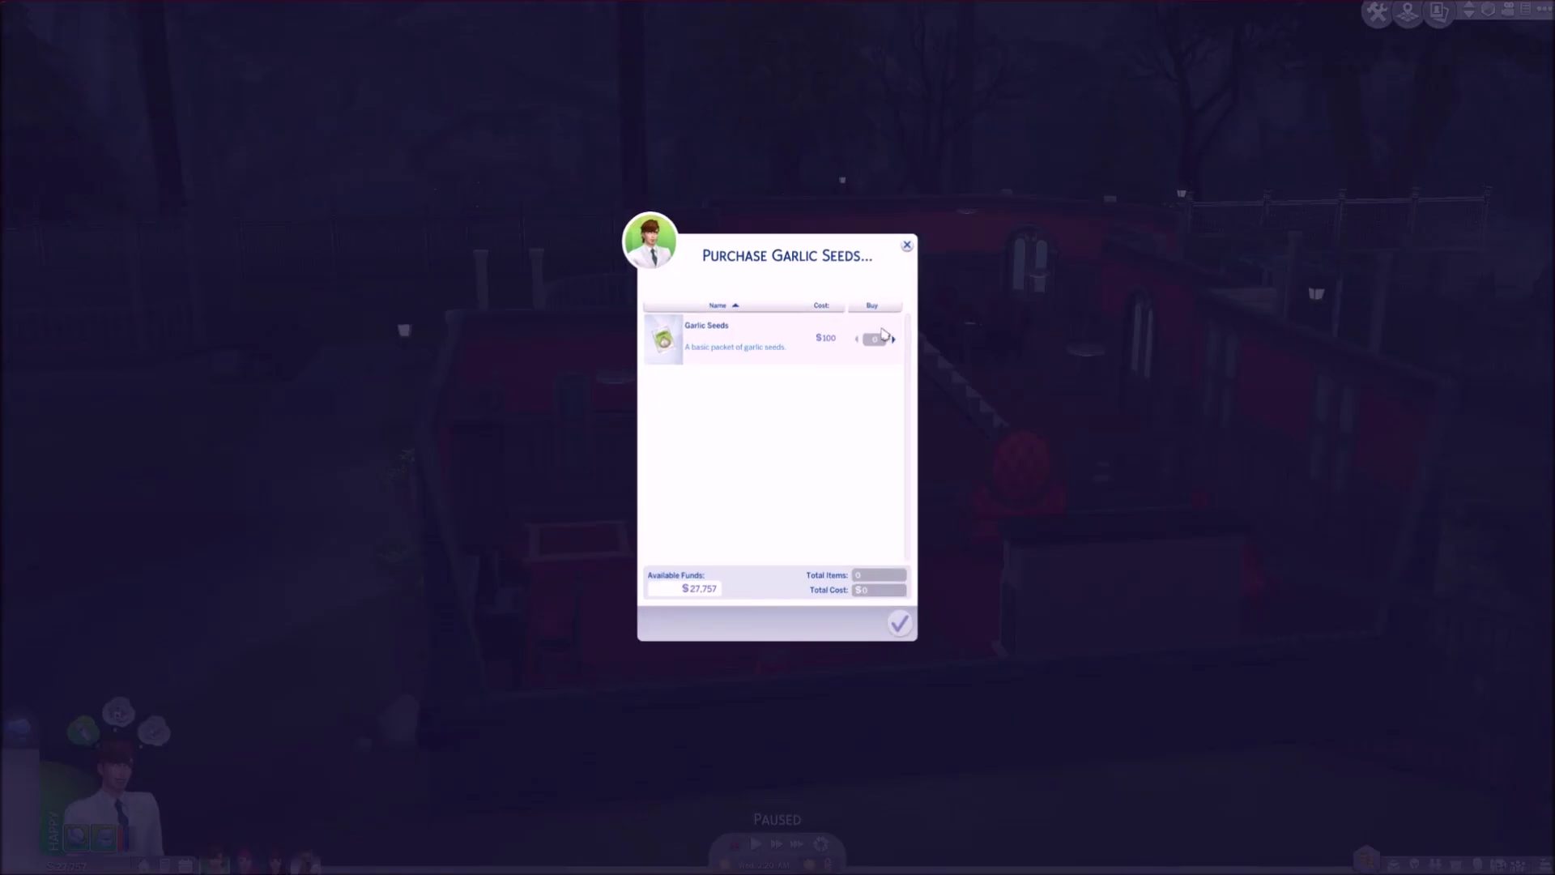
click(893, 338)
click(901, 625)
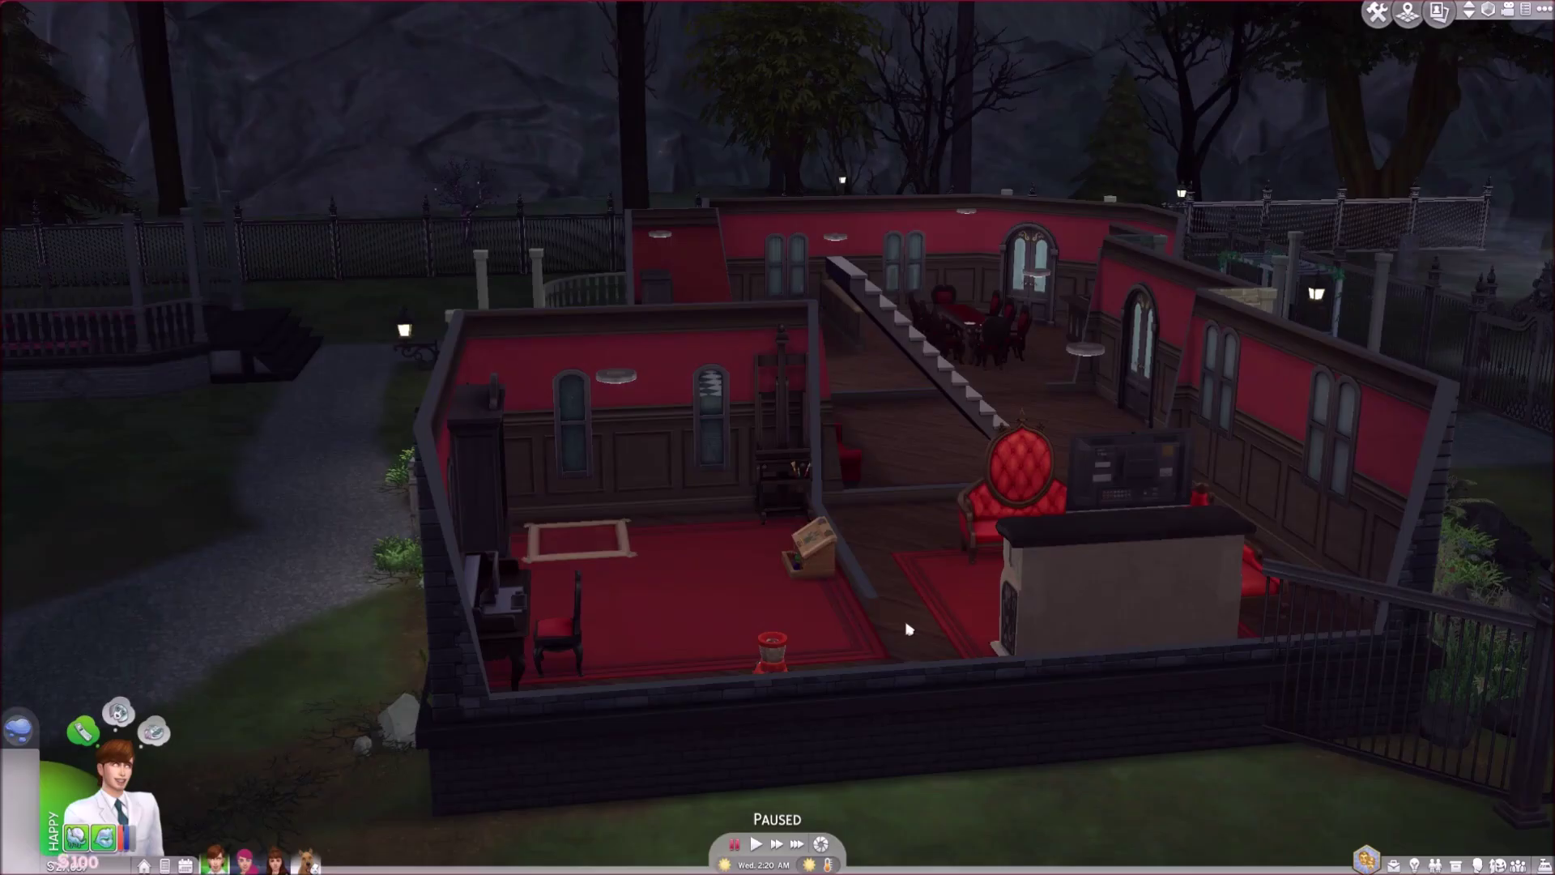
click(1395, 862)
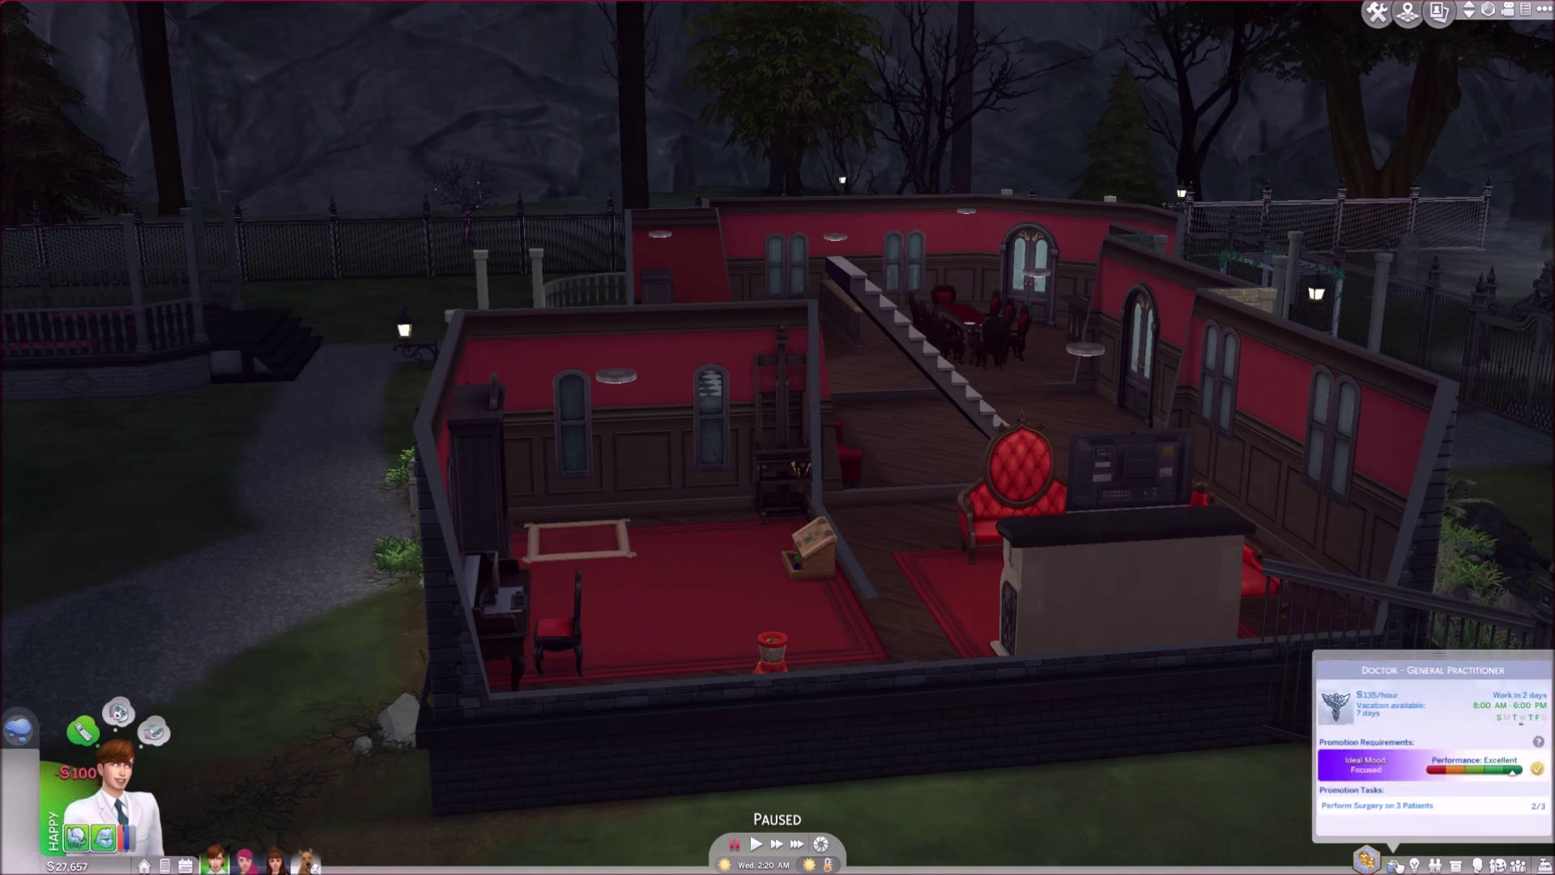
Inspect the new seed packets in the sim's inventory, then unpause the game
click(1457, 864)
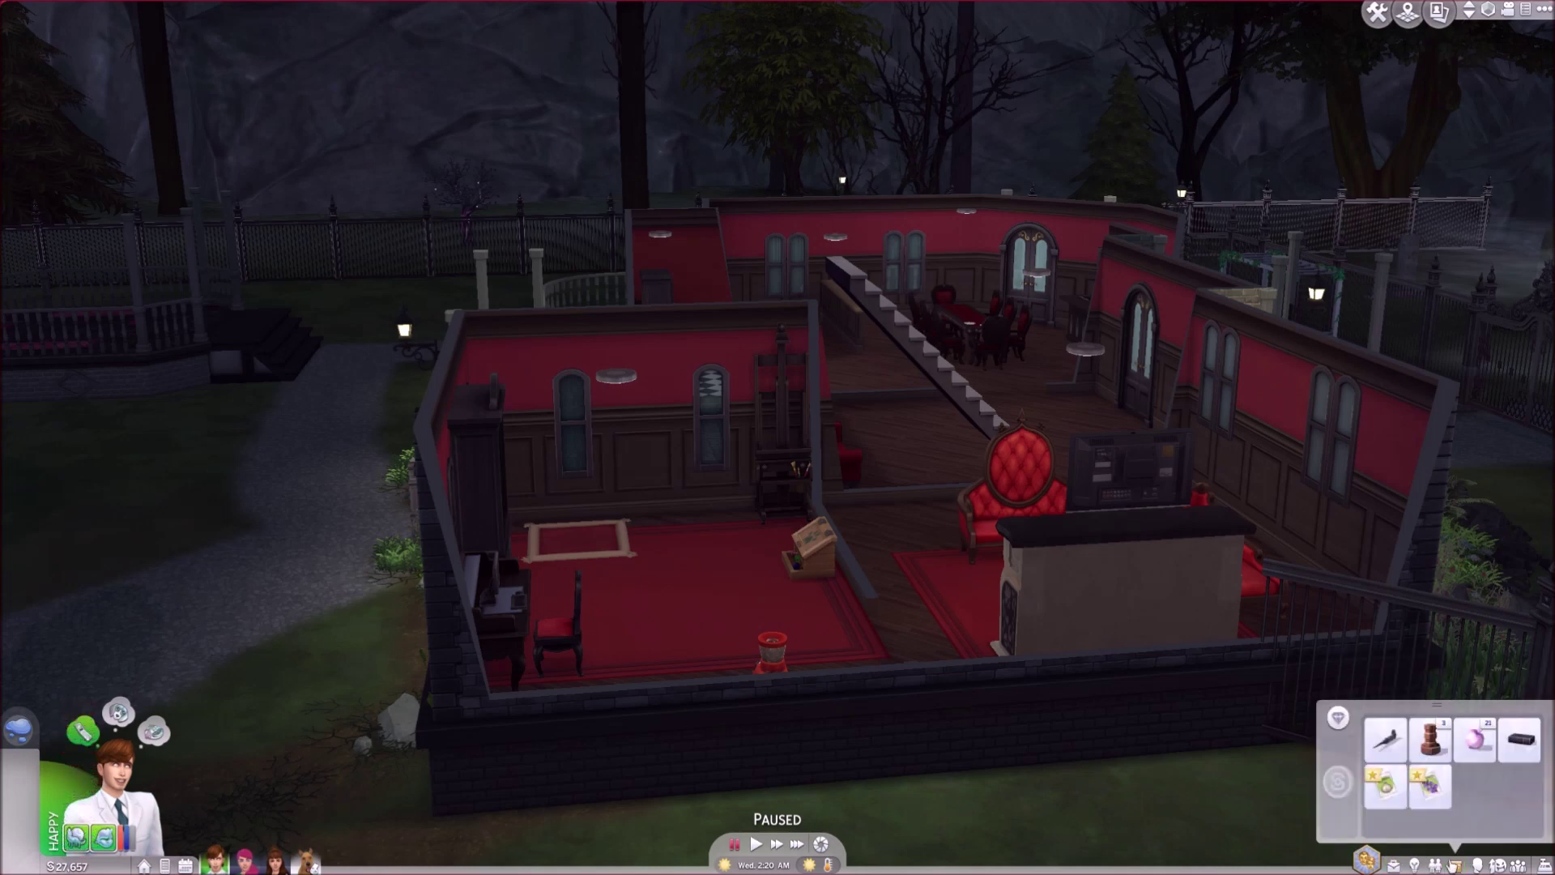
click(1394, 788)
click(1435, 790)
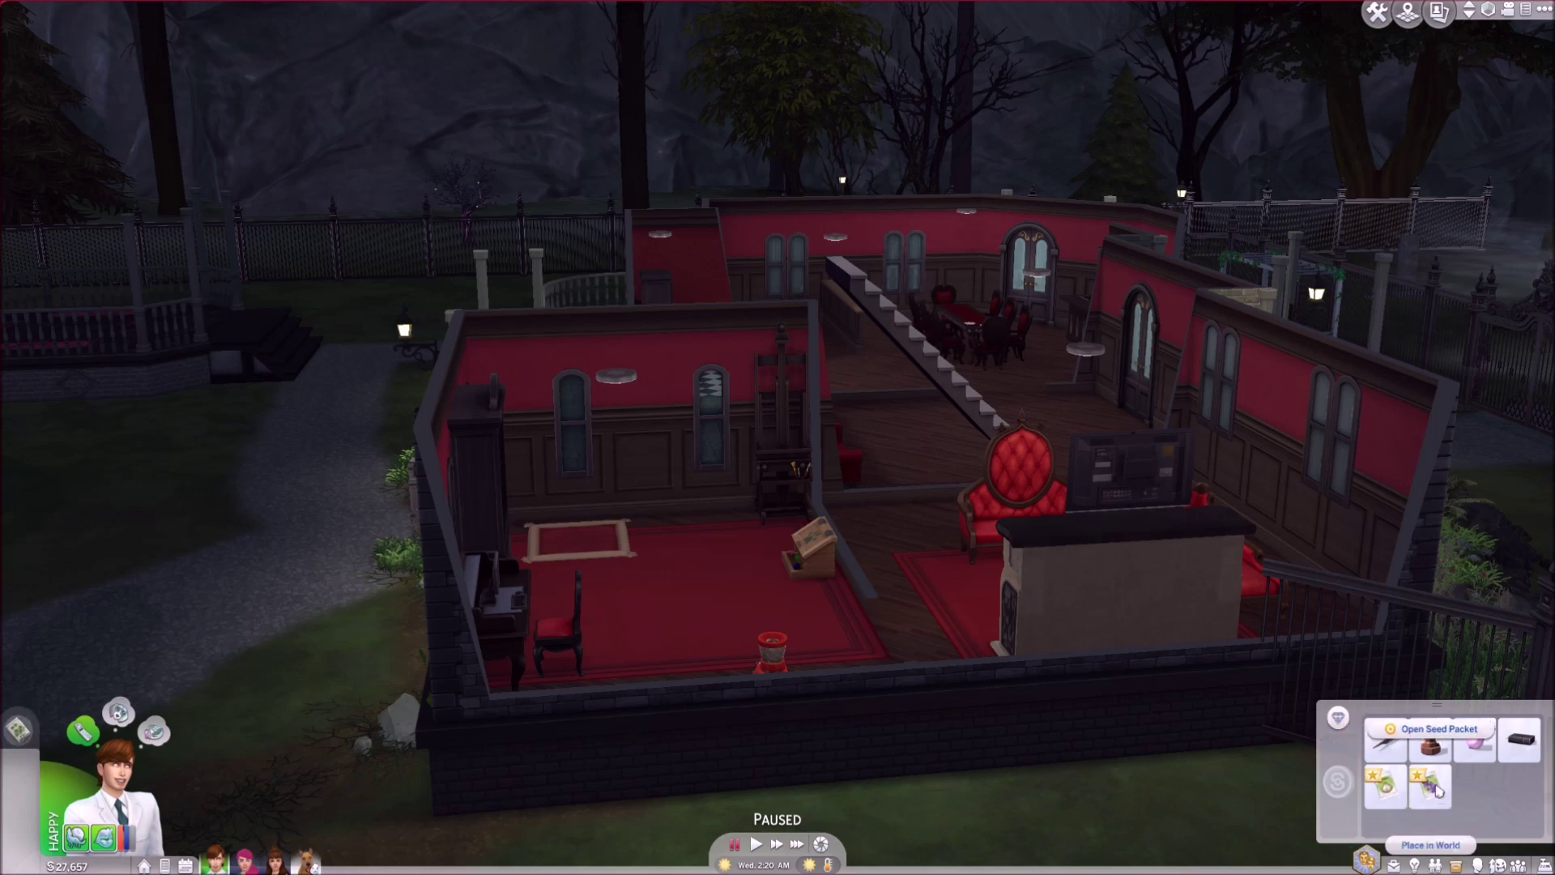
click(1431, 729)
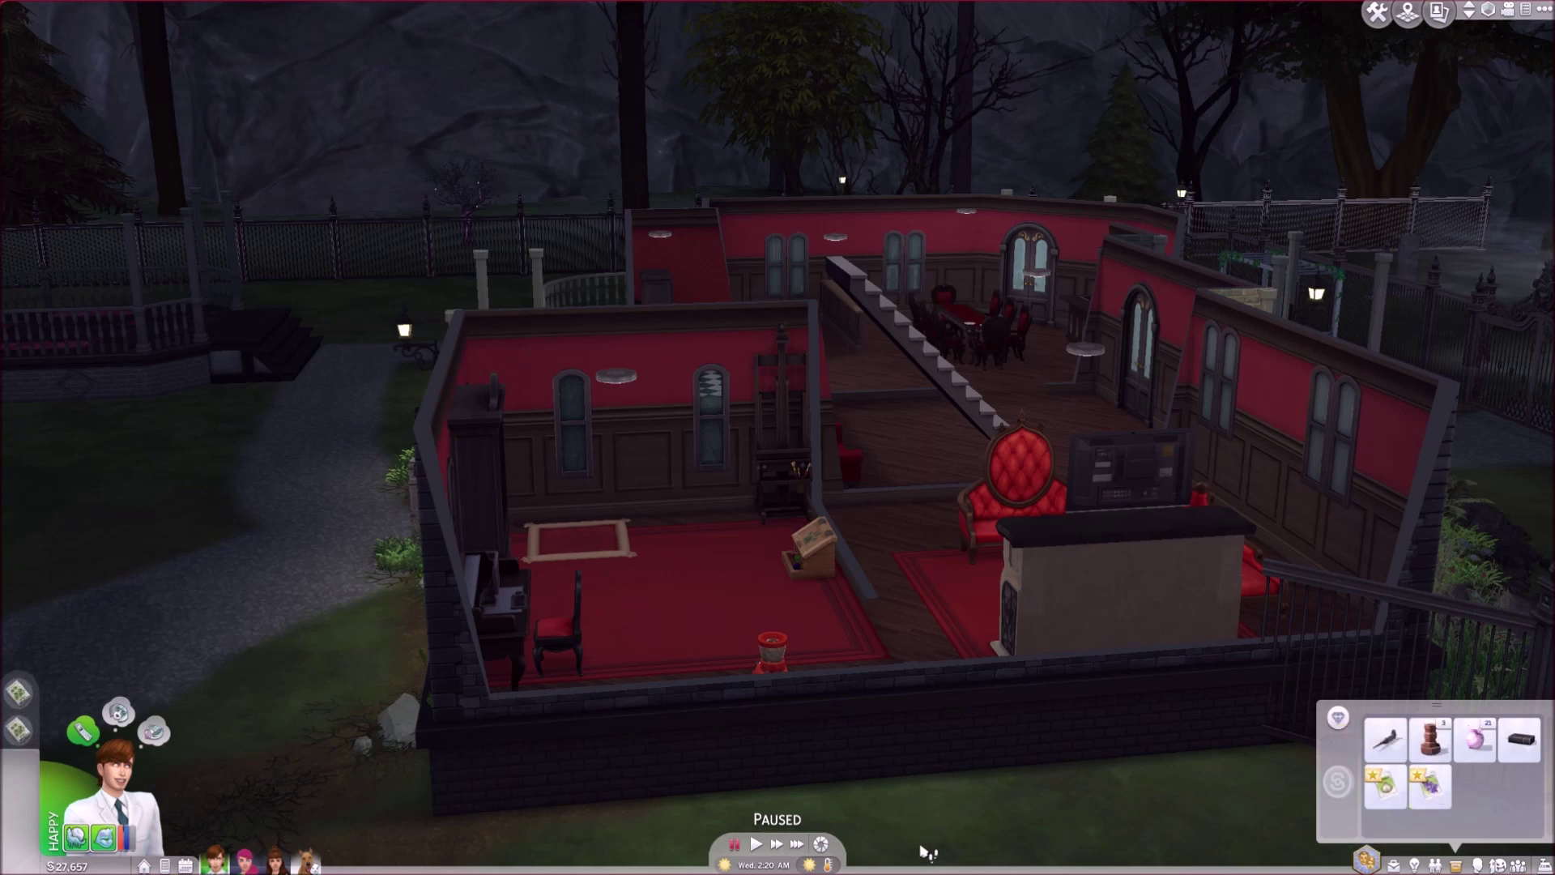
scroll(926, 729, up, 5)
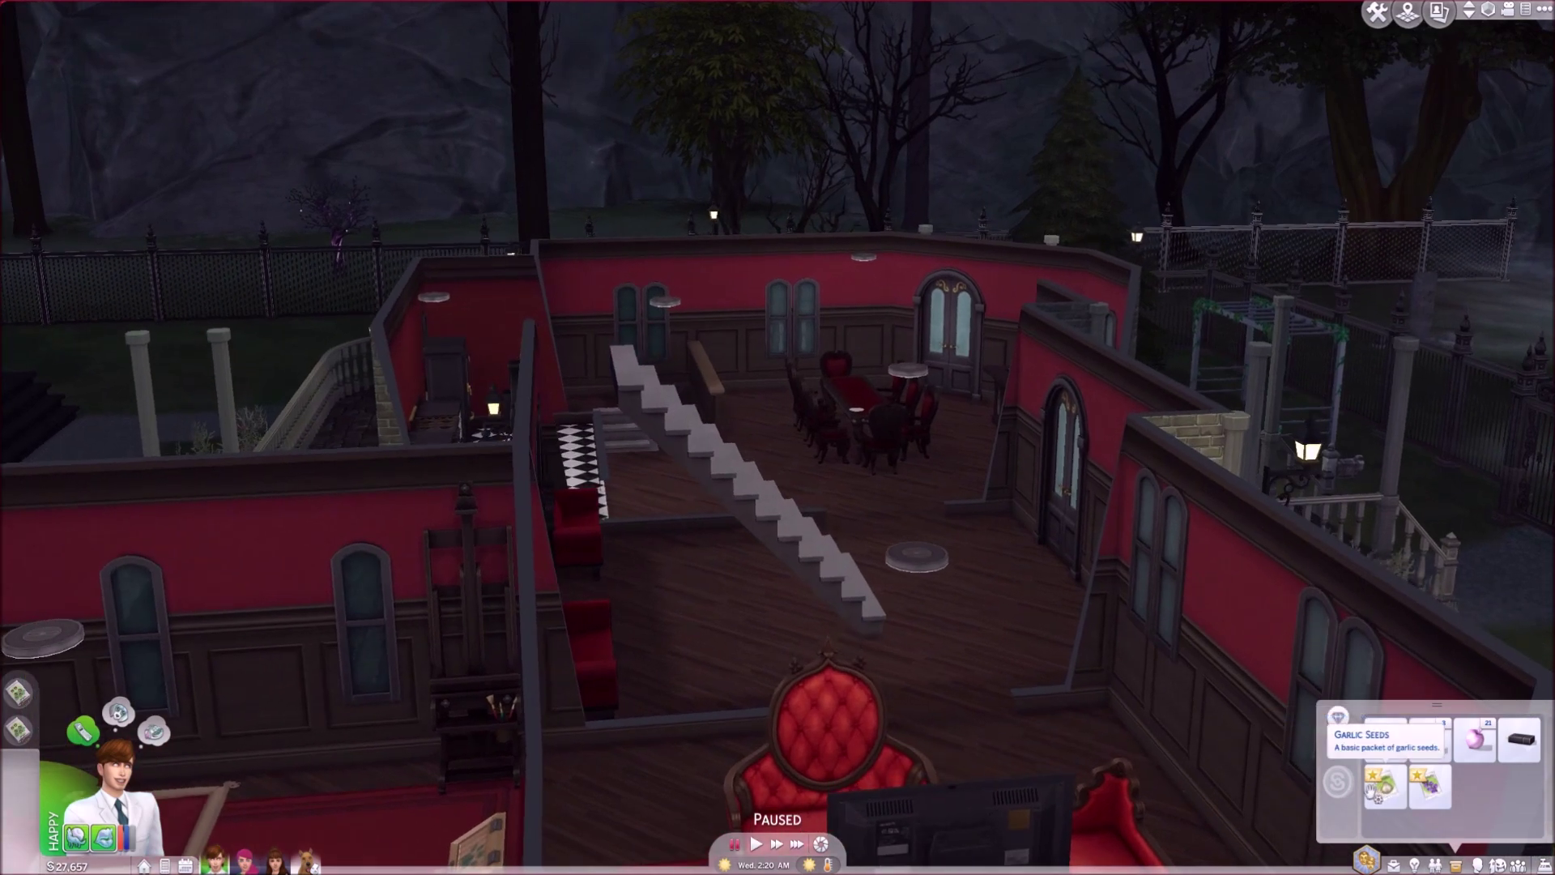
scroll(769, 705, up, 4)
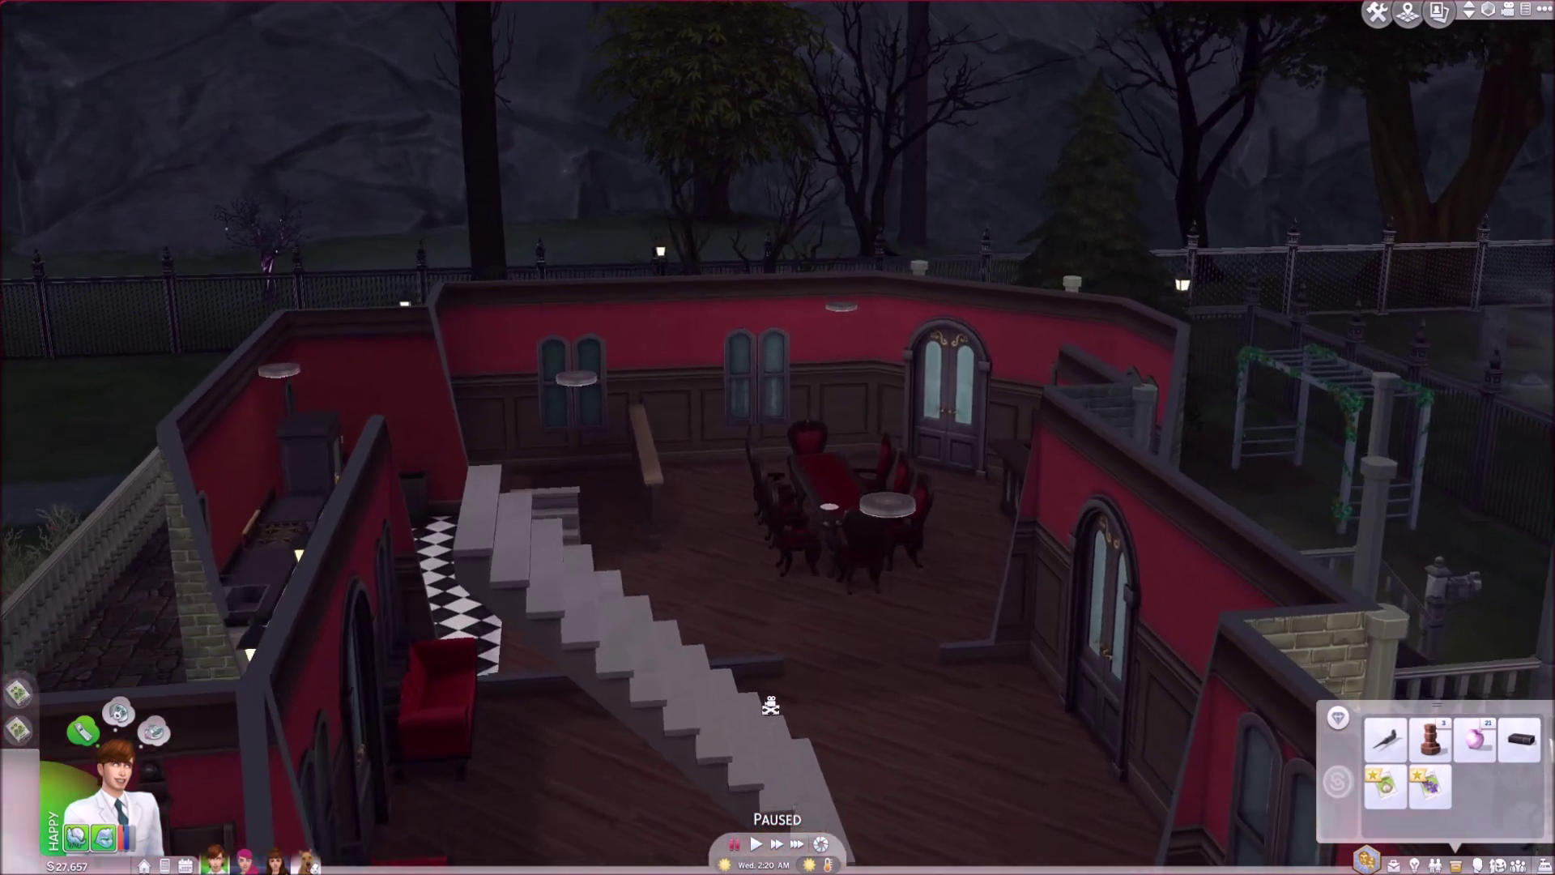
scroll(769, 705, up, 2)
click(756, 842)
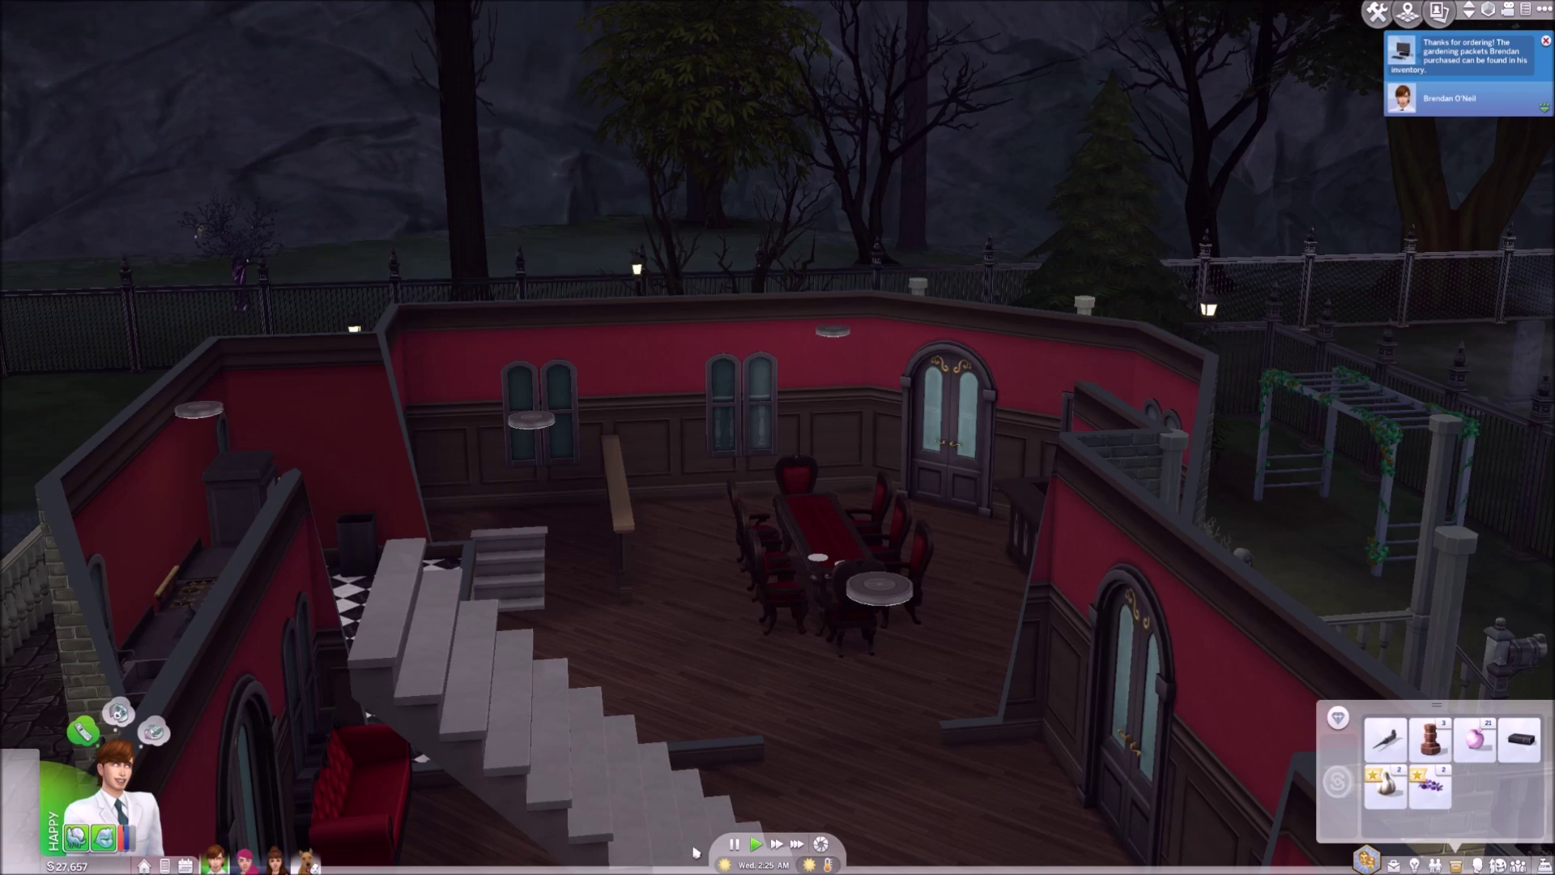
Pause, turn toward the bar, and pick Draught of Reconfiguration from its Make Drink list
click(734, 843)
drag(778, 608, 917, 683)
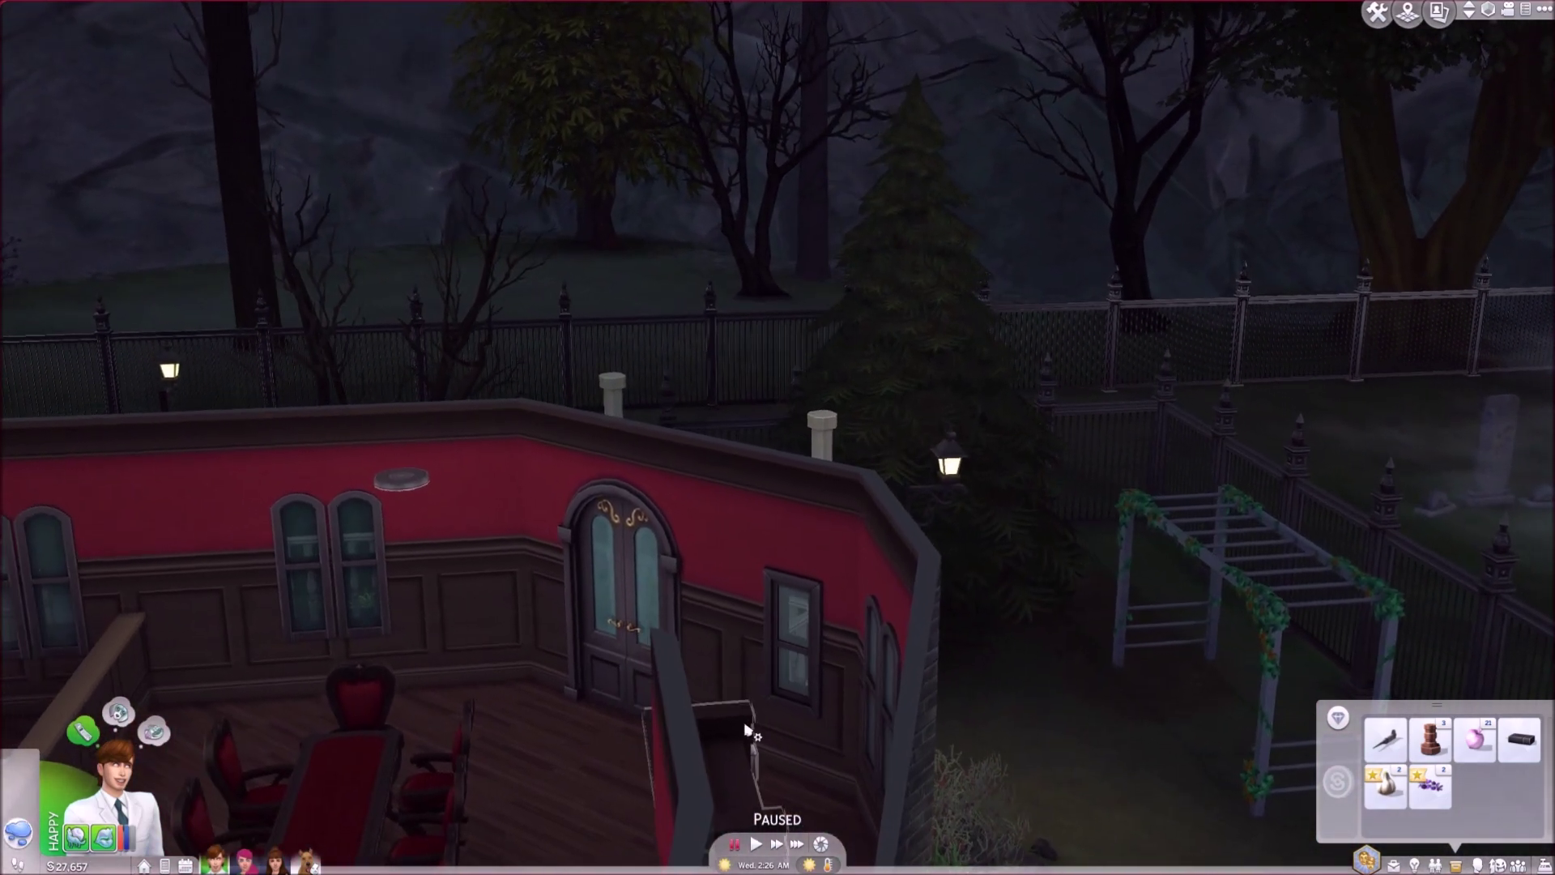
click(747, 728)
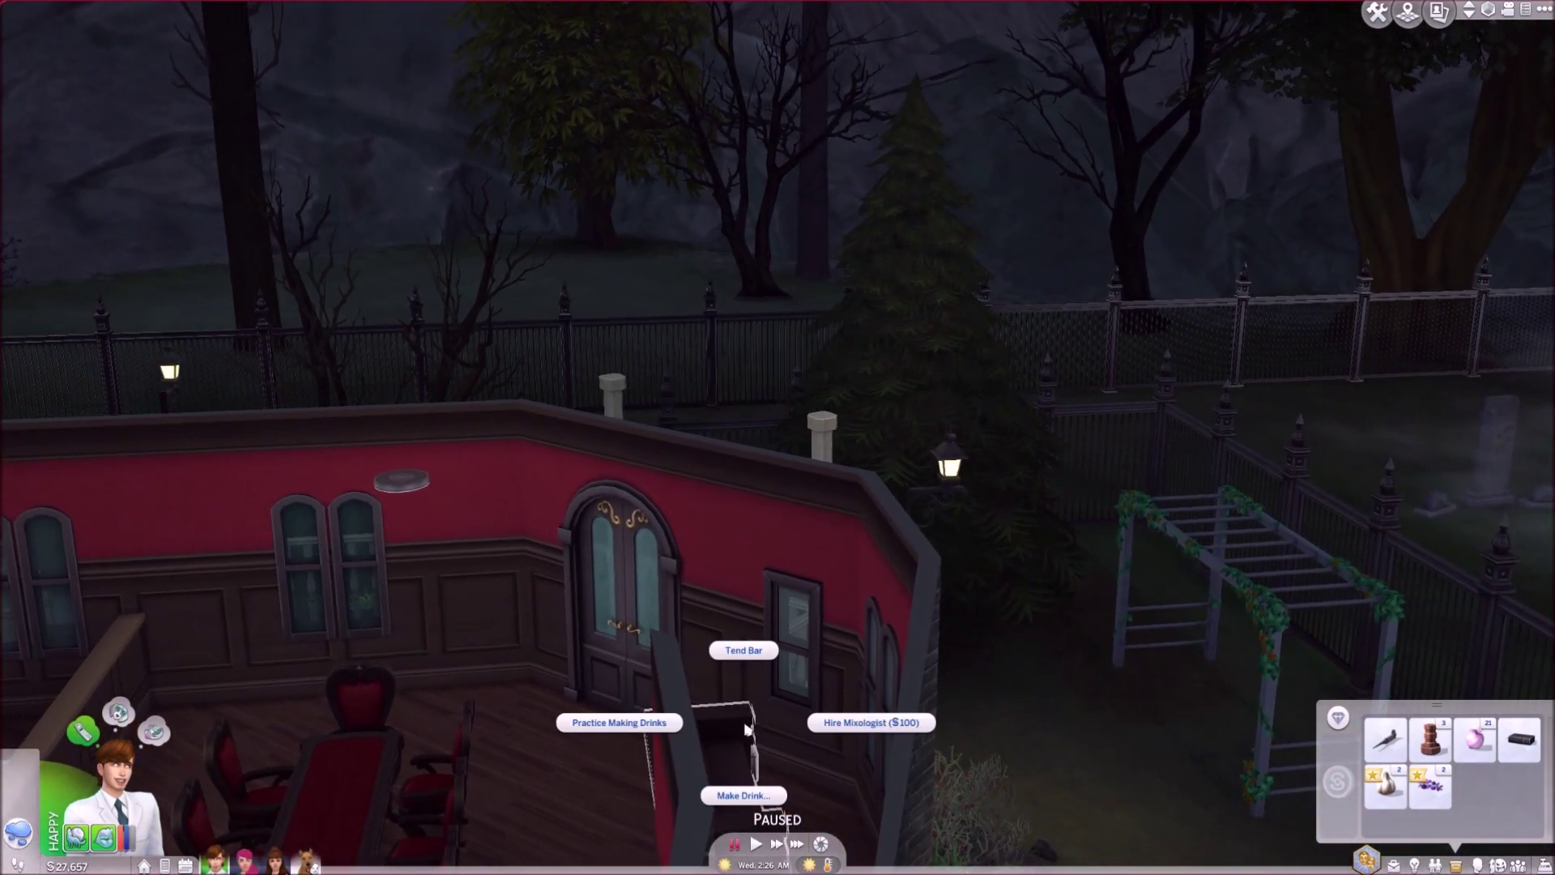
click(742, 794)
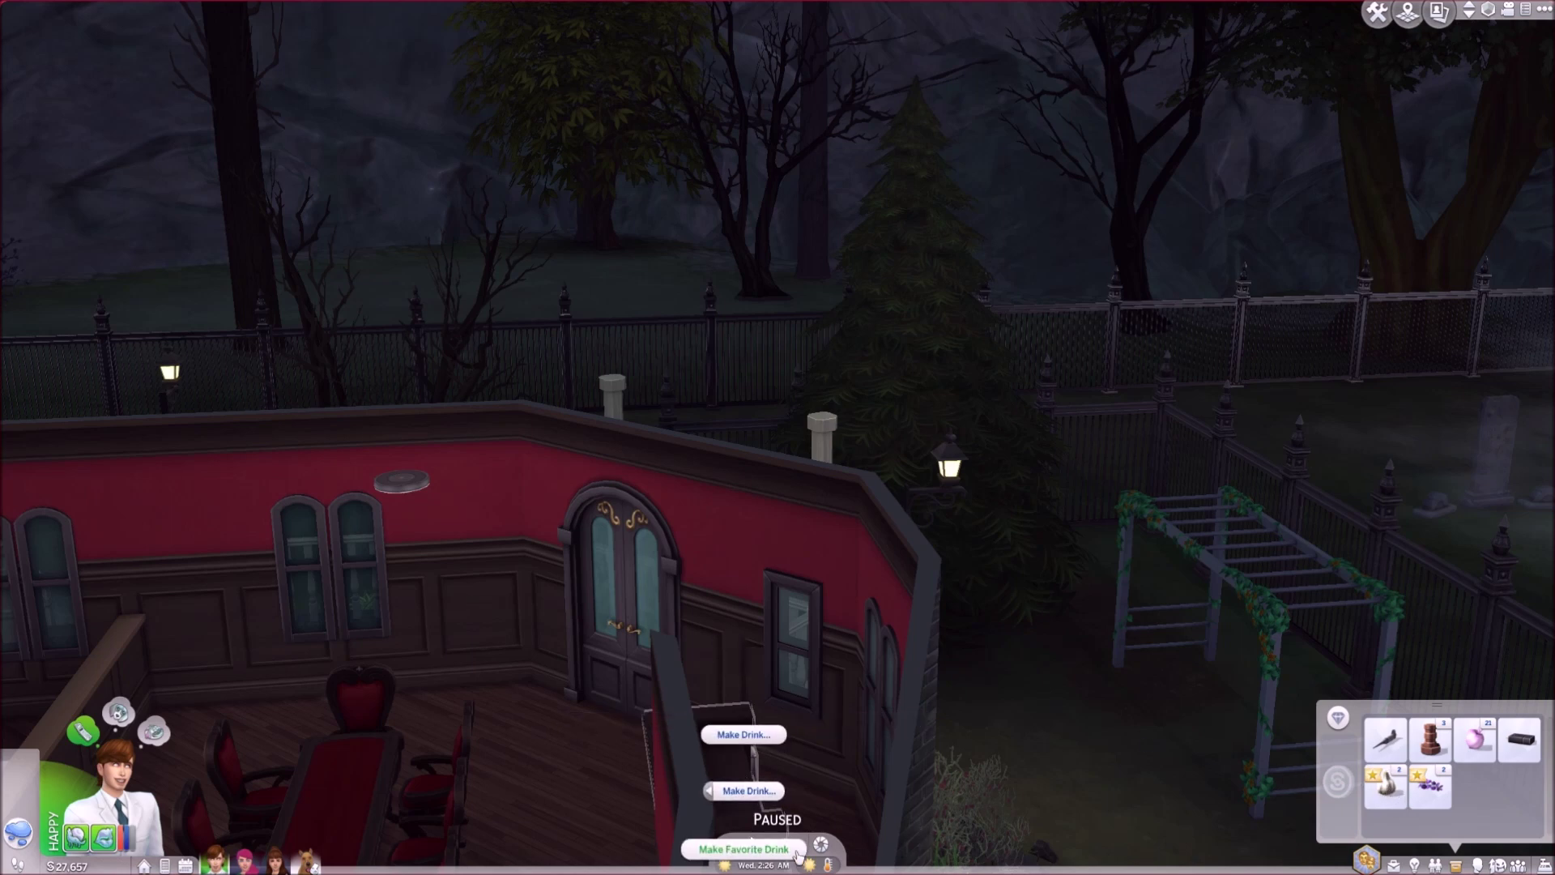
click(744, 733)
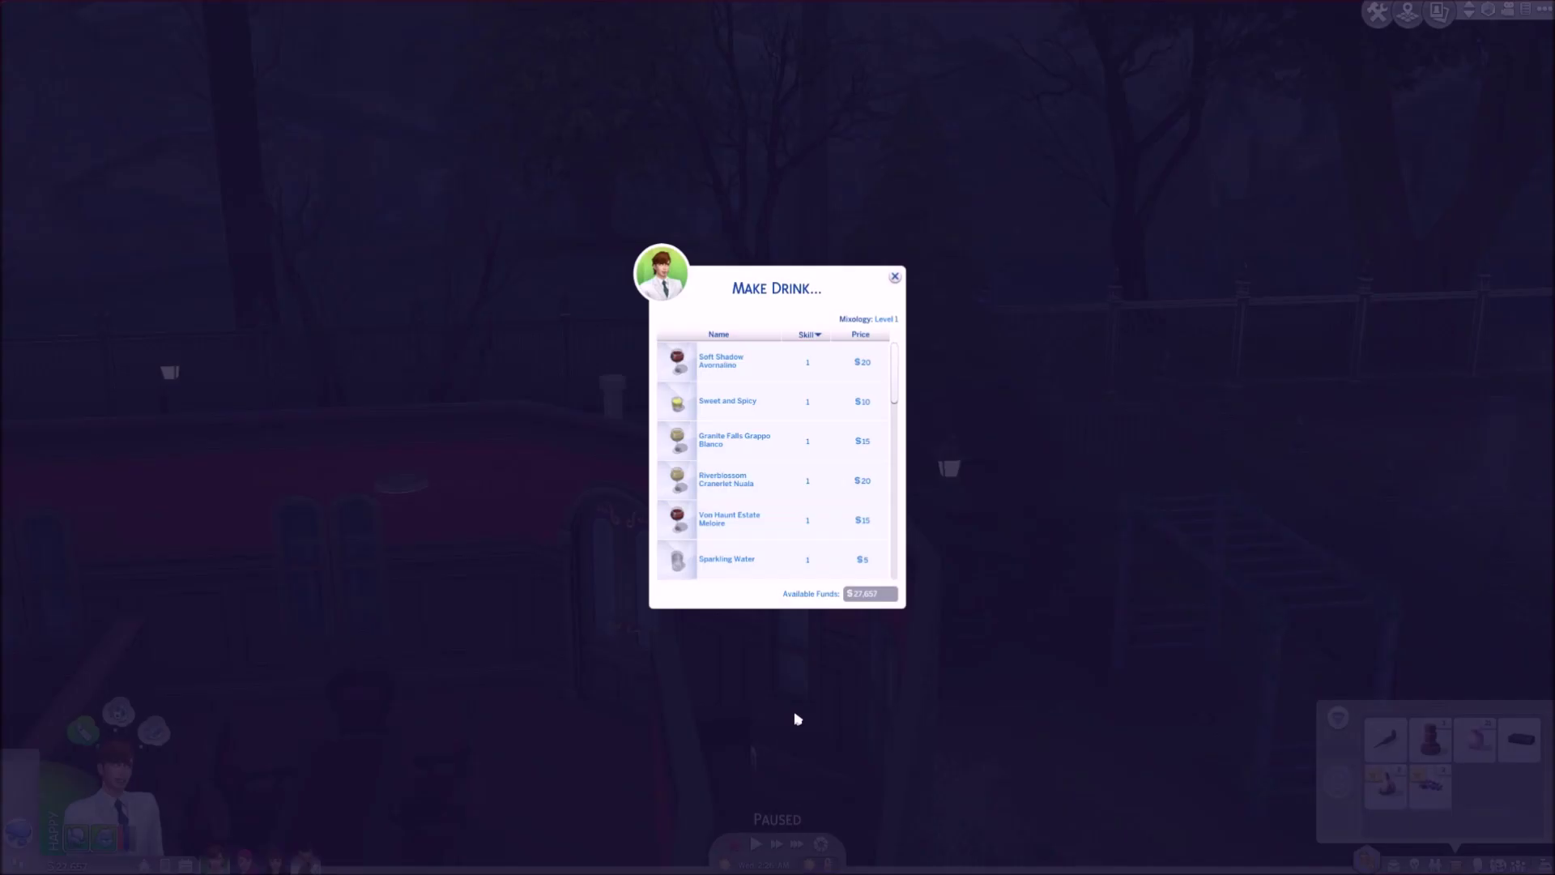
scroll(766, 546, down, 3)
scroll(766, 545, down, 3)
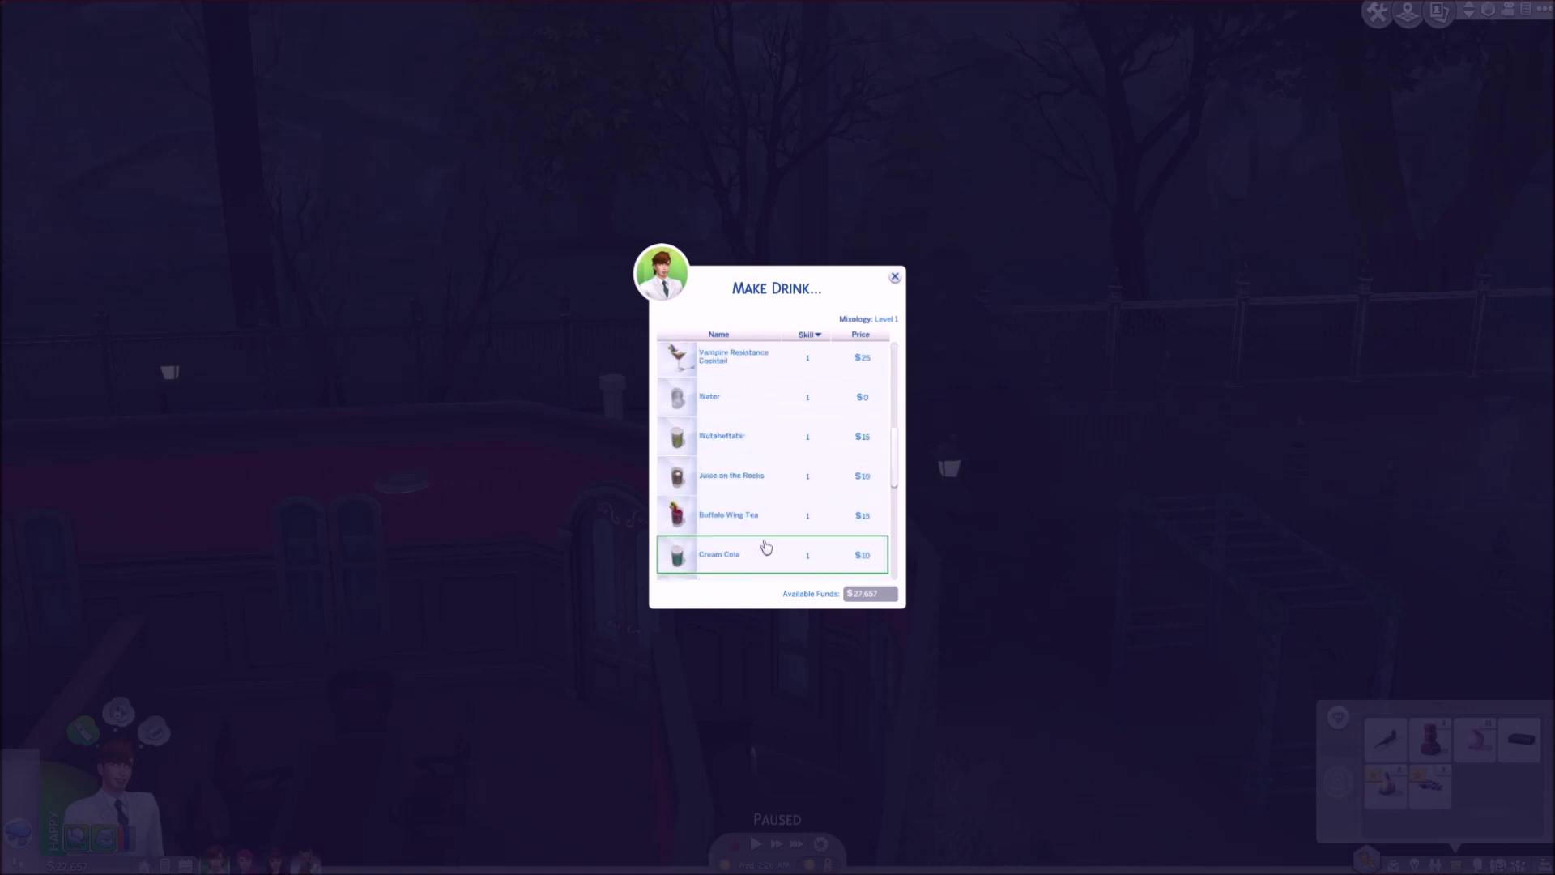
scroll(765, 546, down, 3)
scroll(766, 546, down, 2)
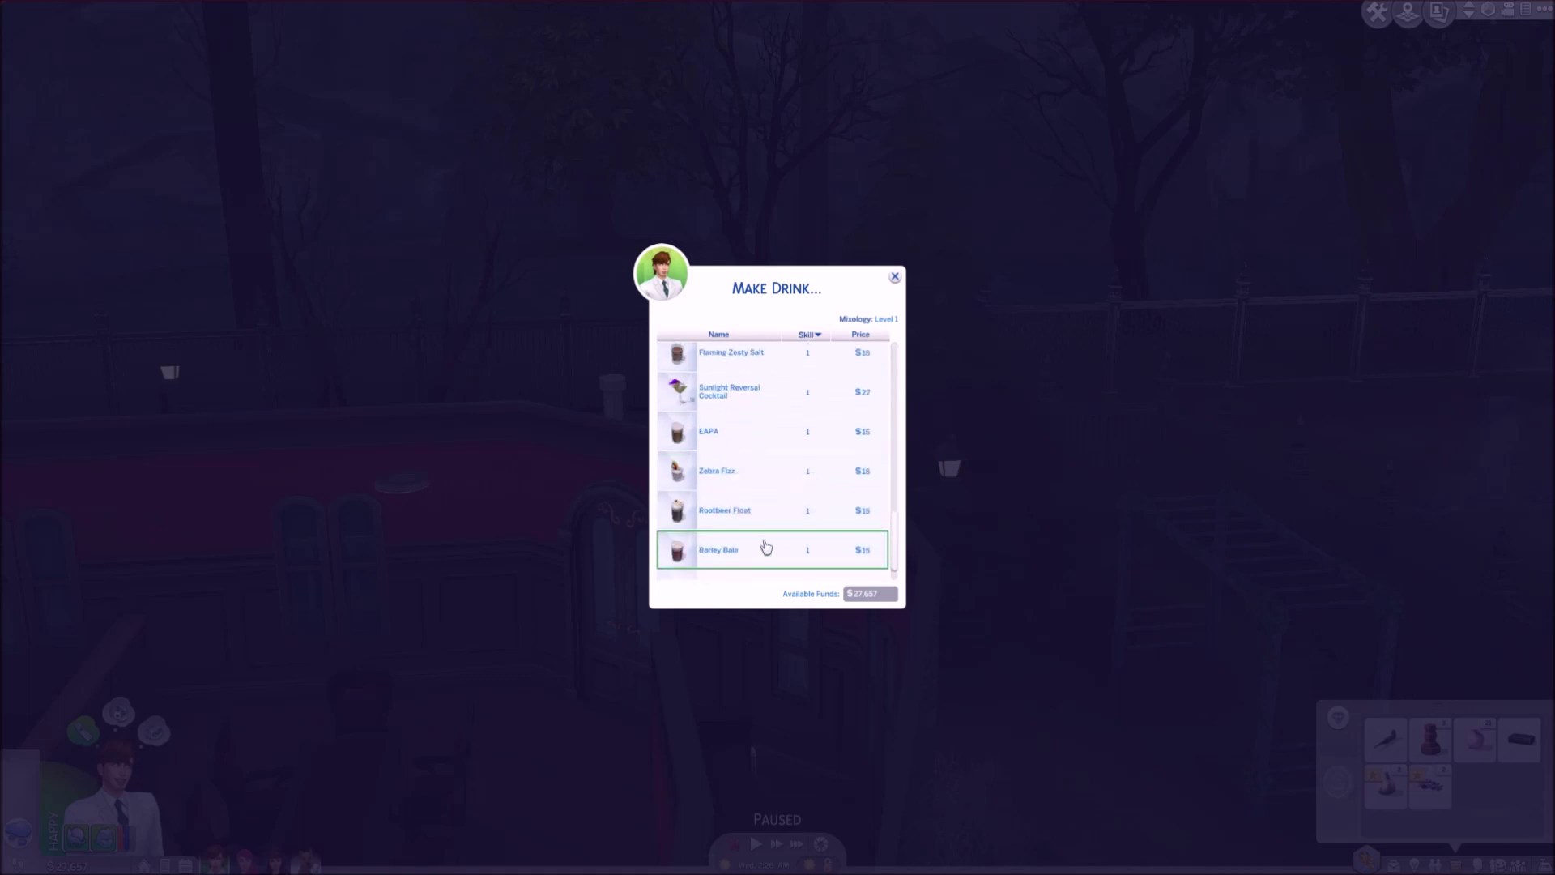
scroll(766, 549, down, 1)
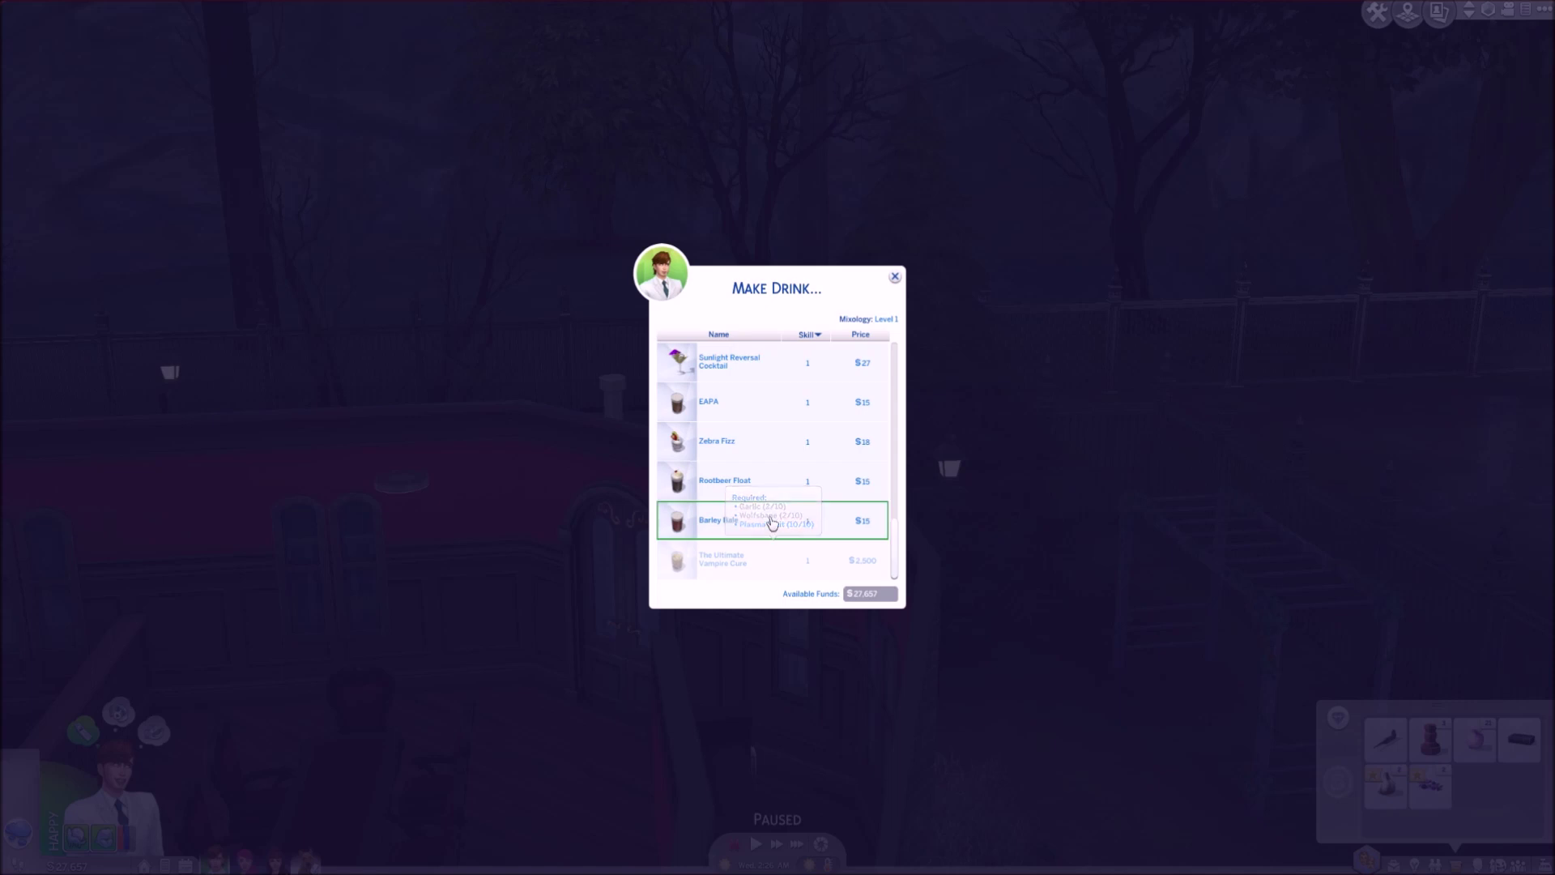
scroll(772, 523, up, 1)
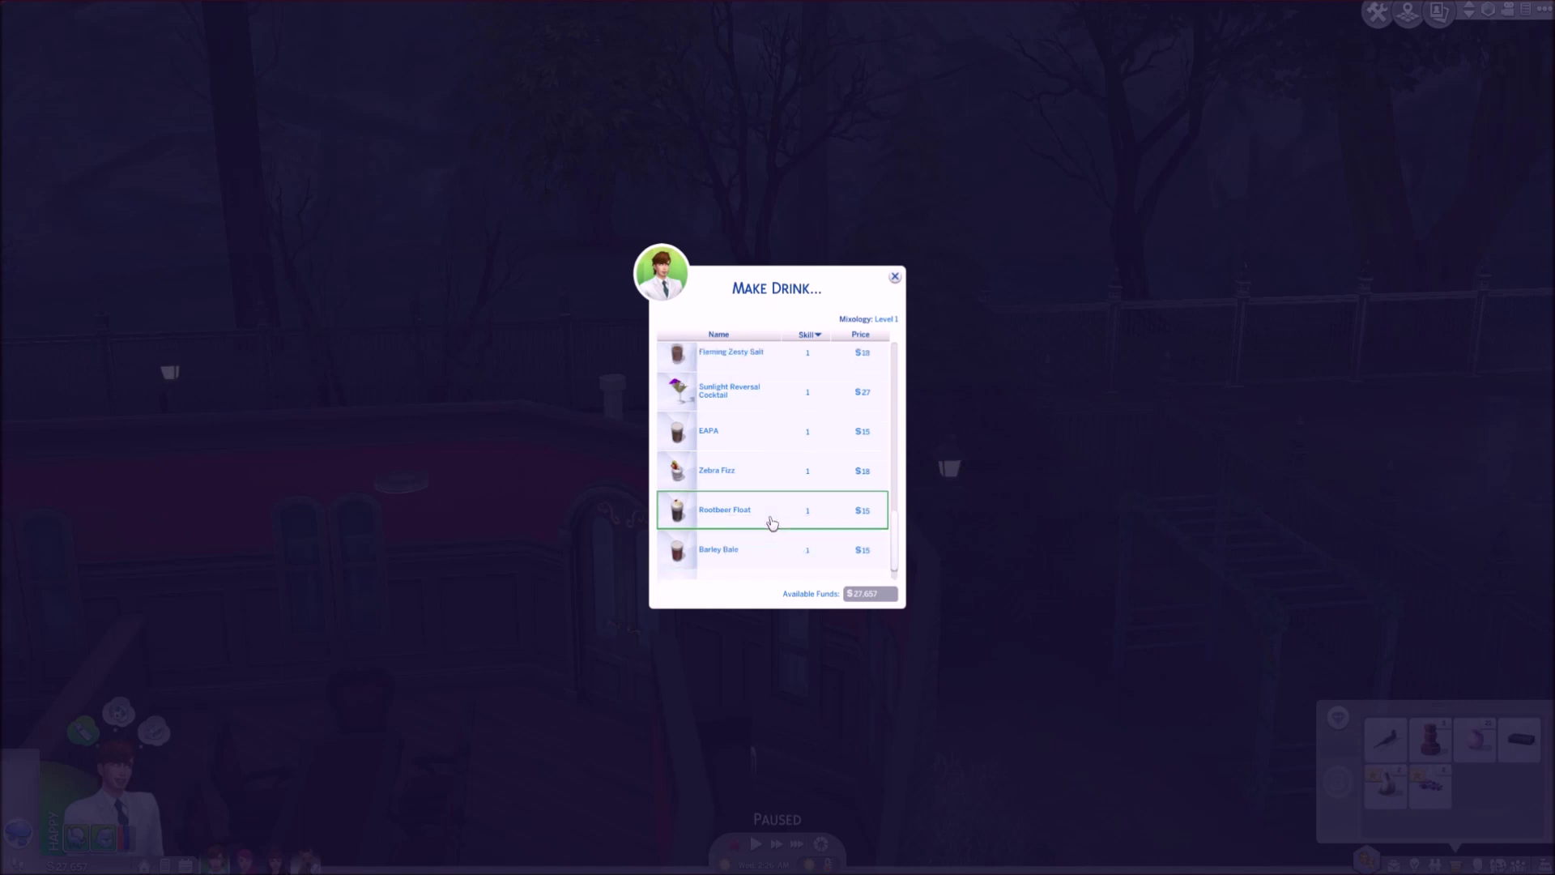
scroll(772, 523, up, 1)
scroll(753, 462, up, 2)
scroll(729, 402, up, 1)
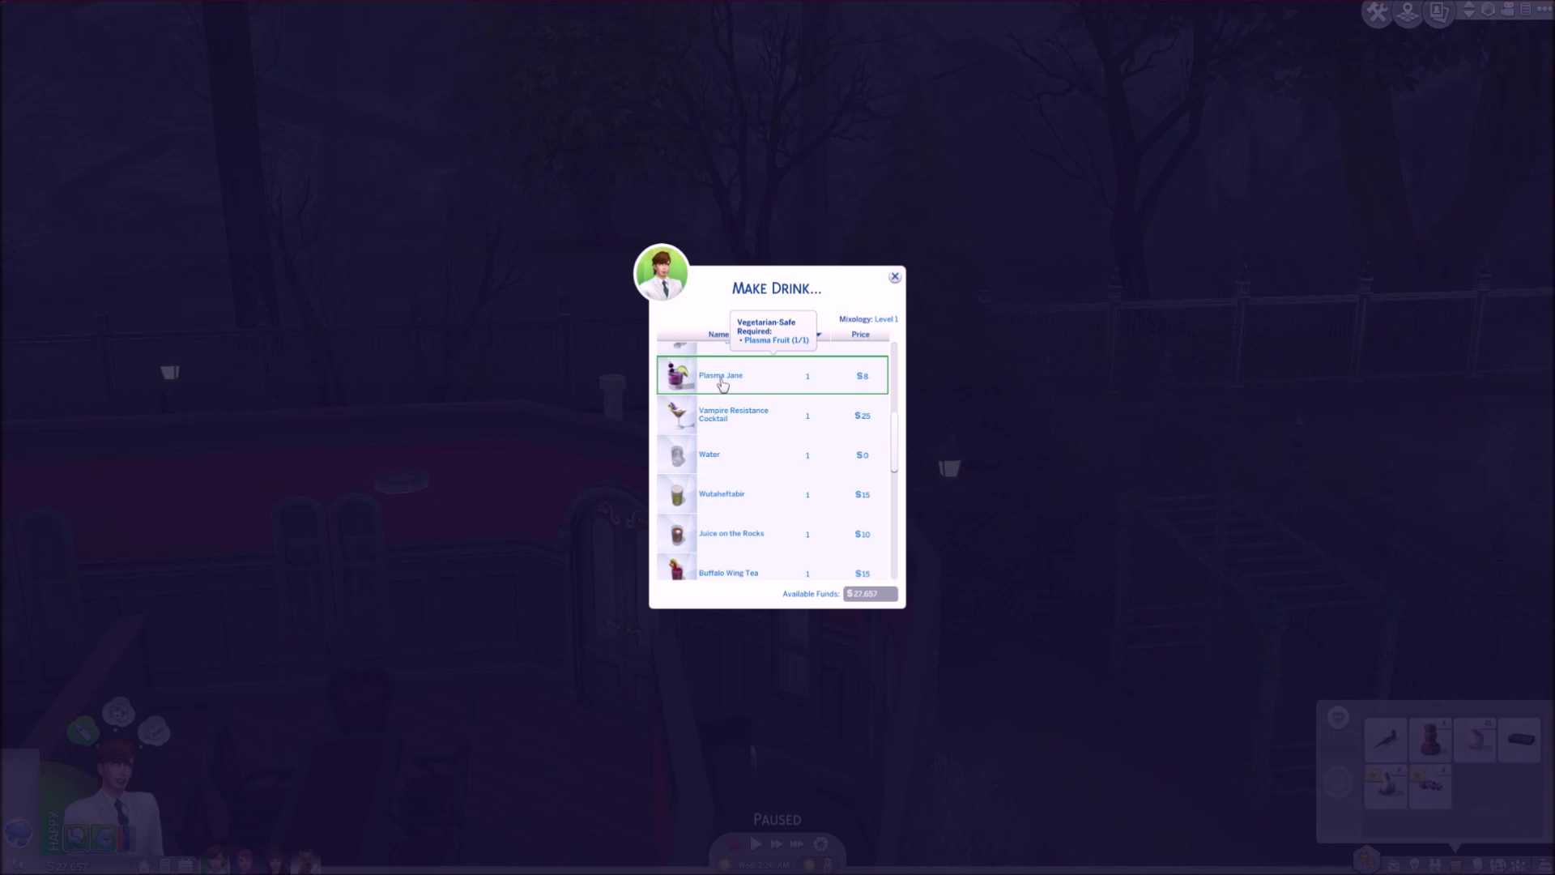
scroll(723, 383, up, 1)
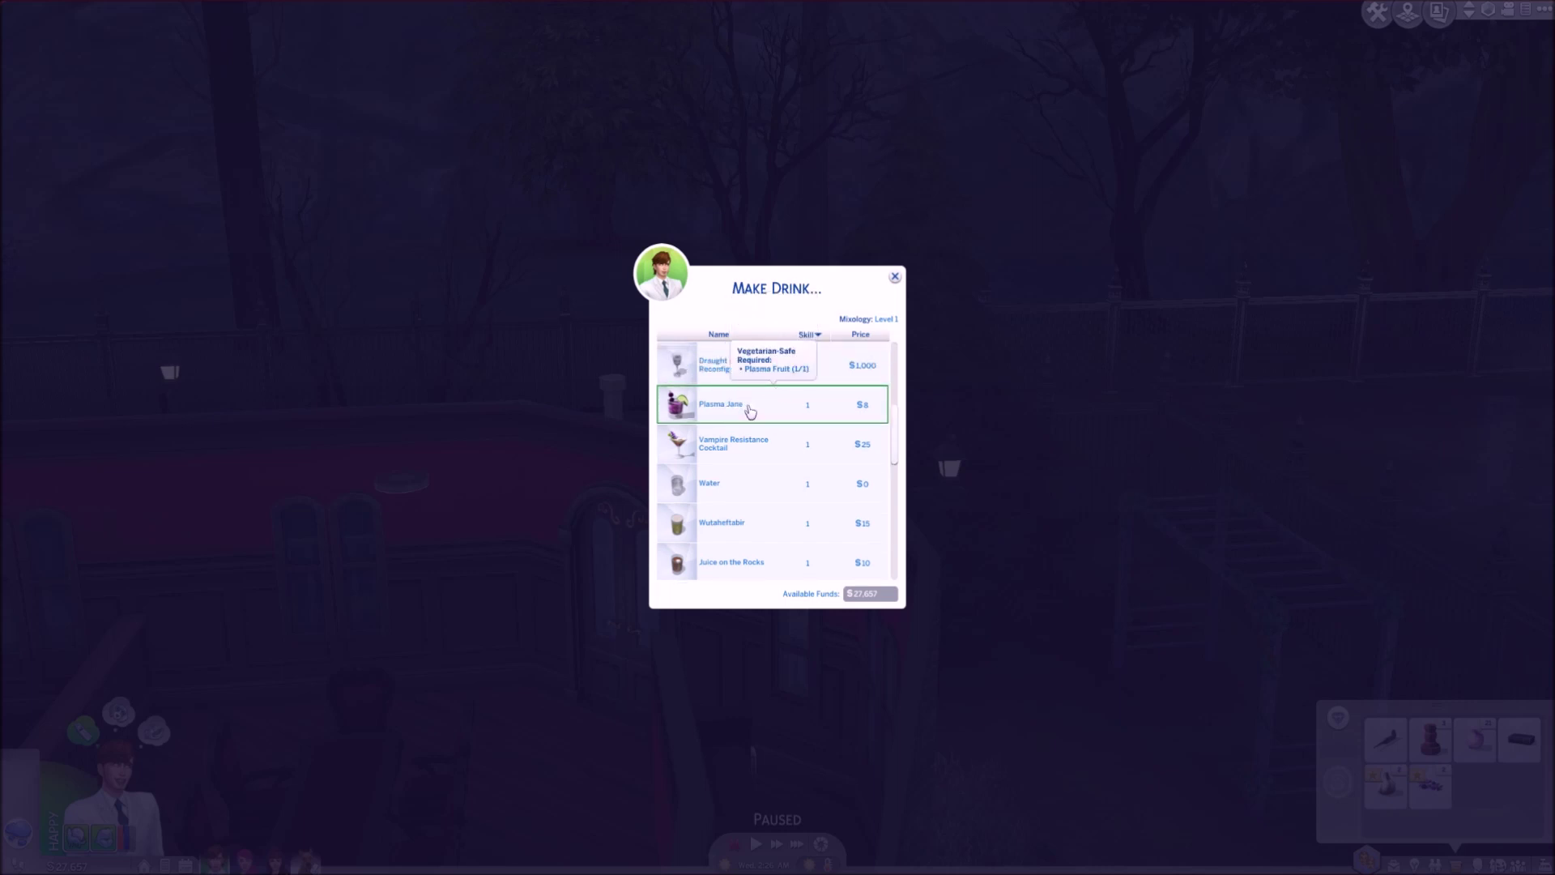
mouse_move(753, 365)
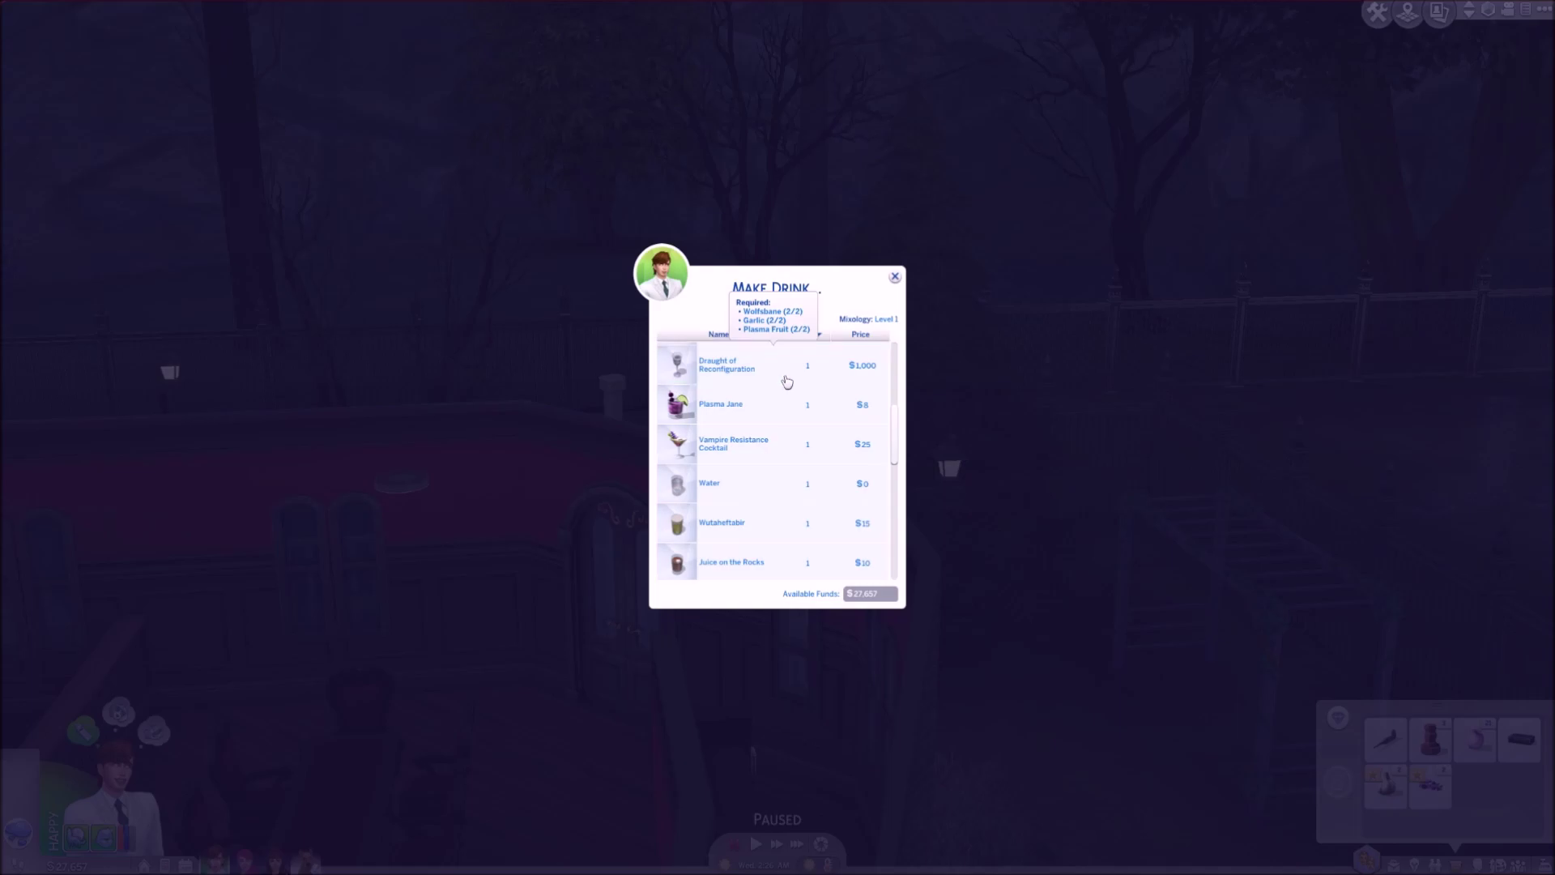
click(786, 371)
scroll(658, 665, up, 2)
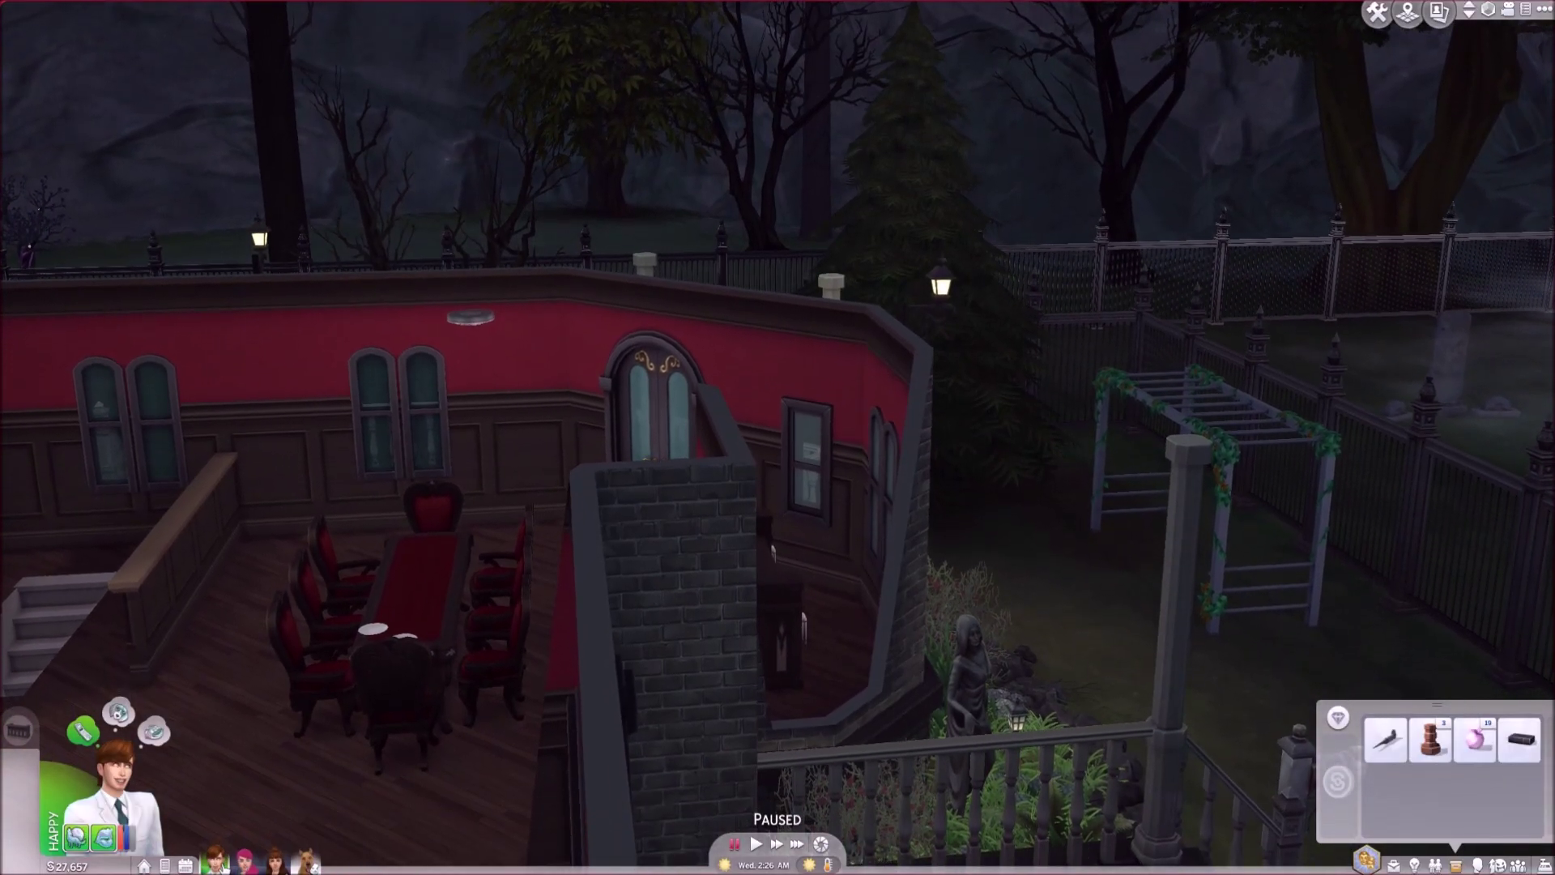
Unpause and keep Brendan in view while he mixes the draught at the bar
double_click(570, 774)
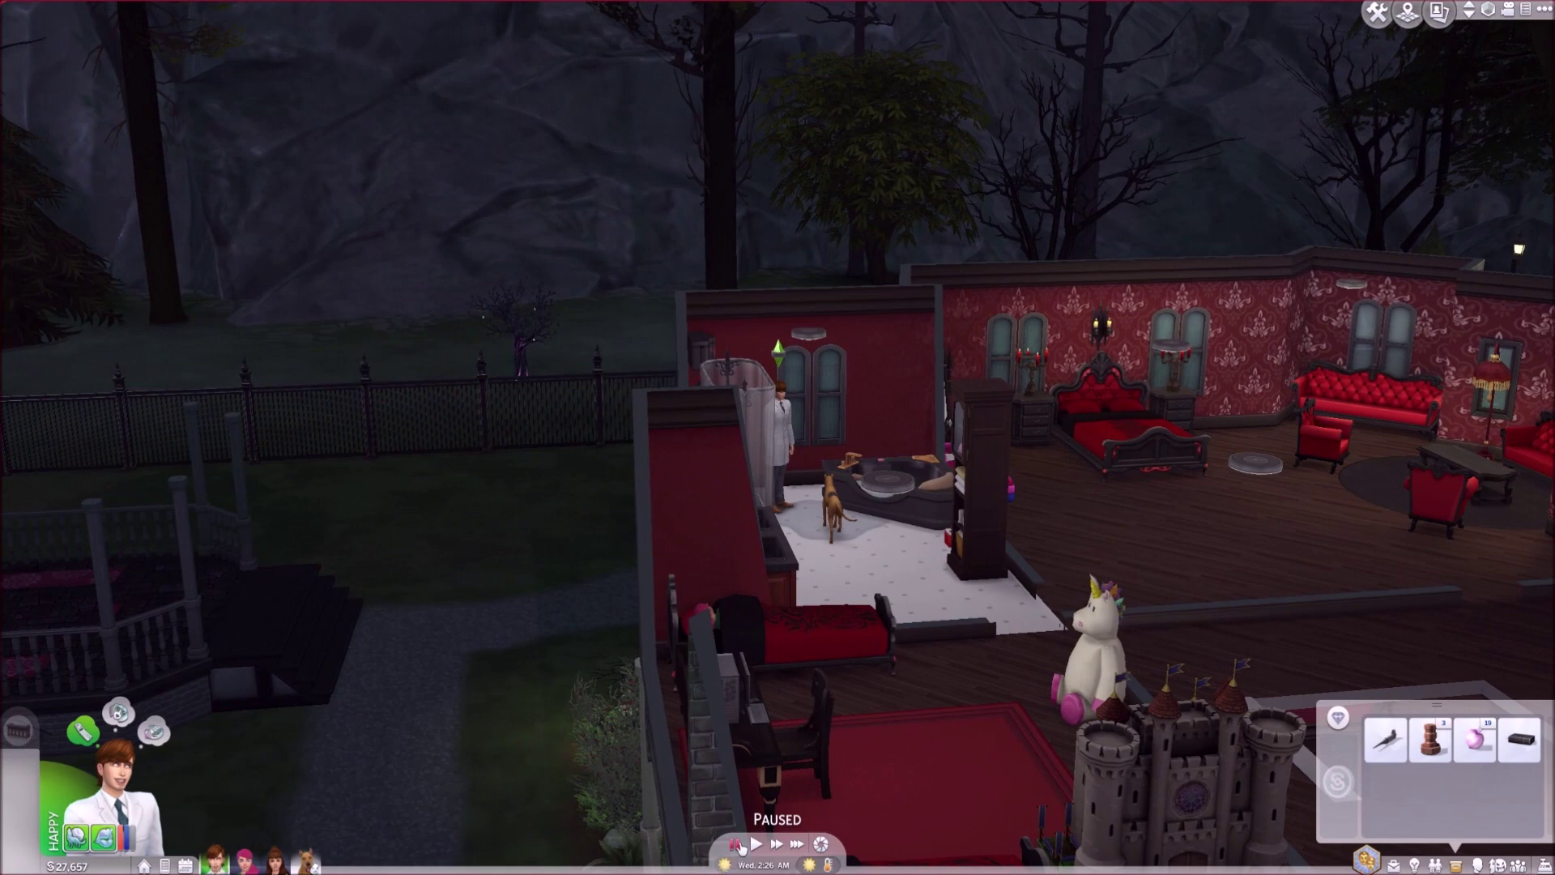
click(757, 844)
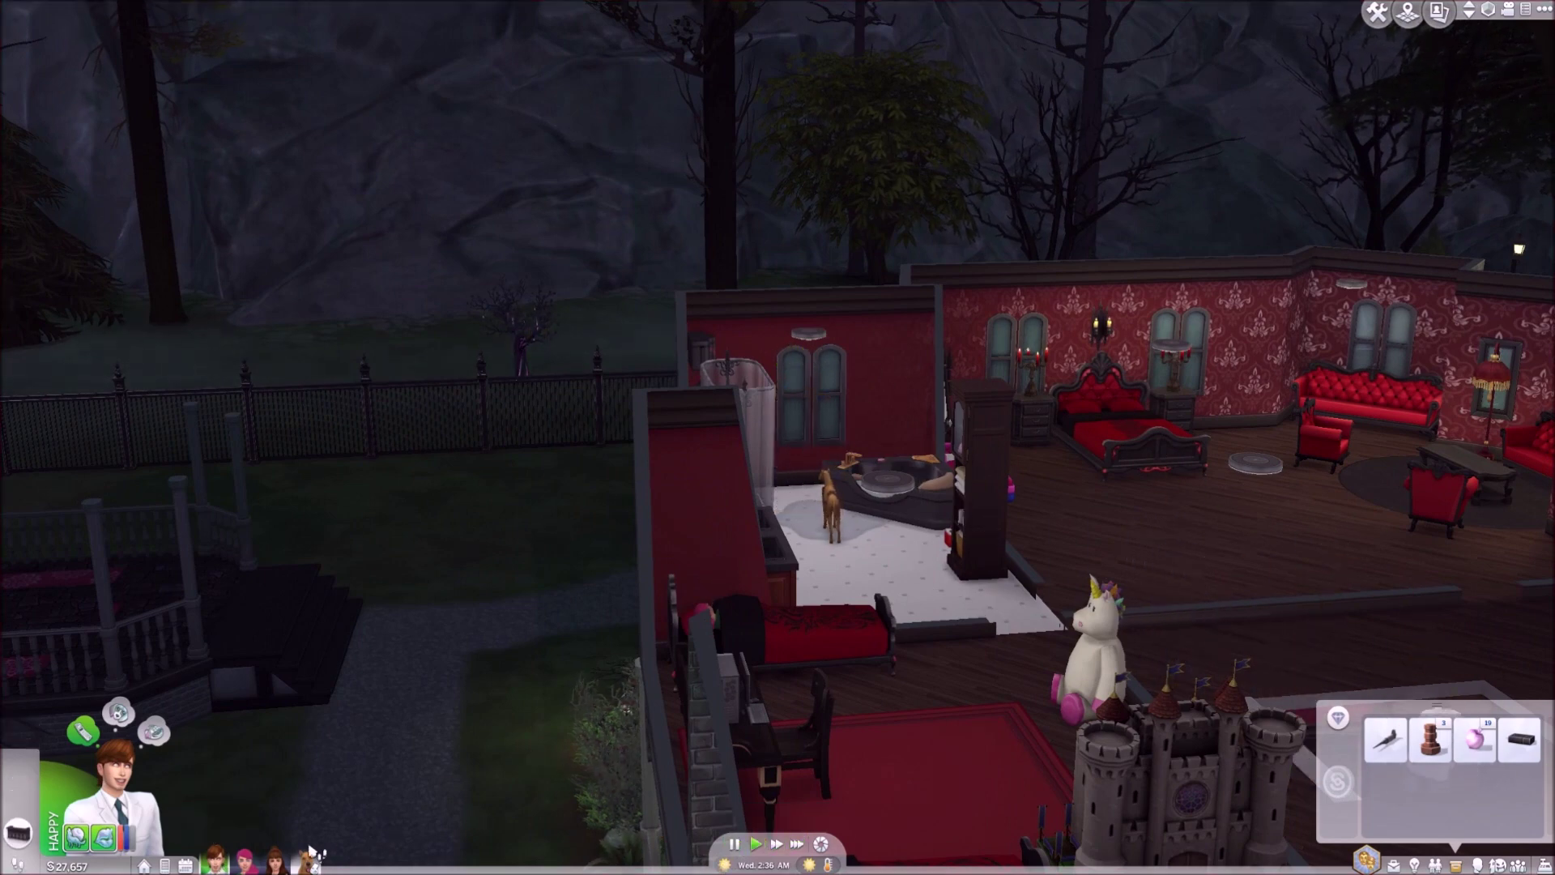
double_click(280, 861)
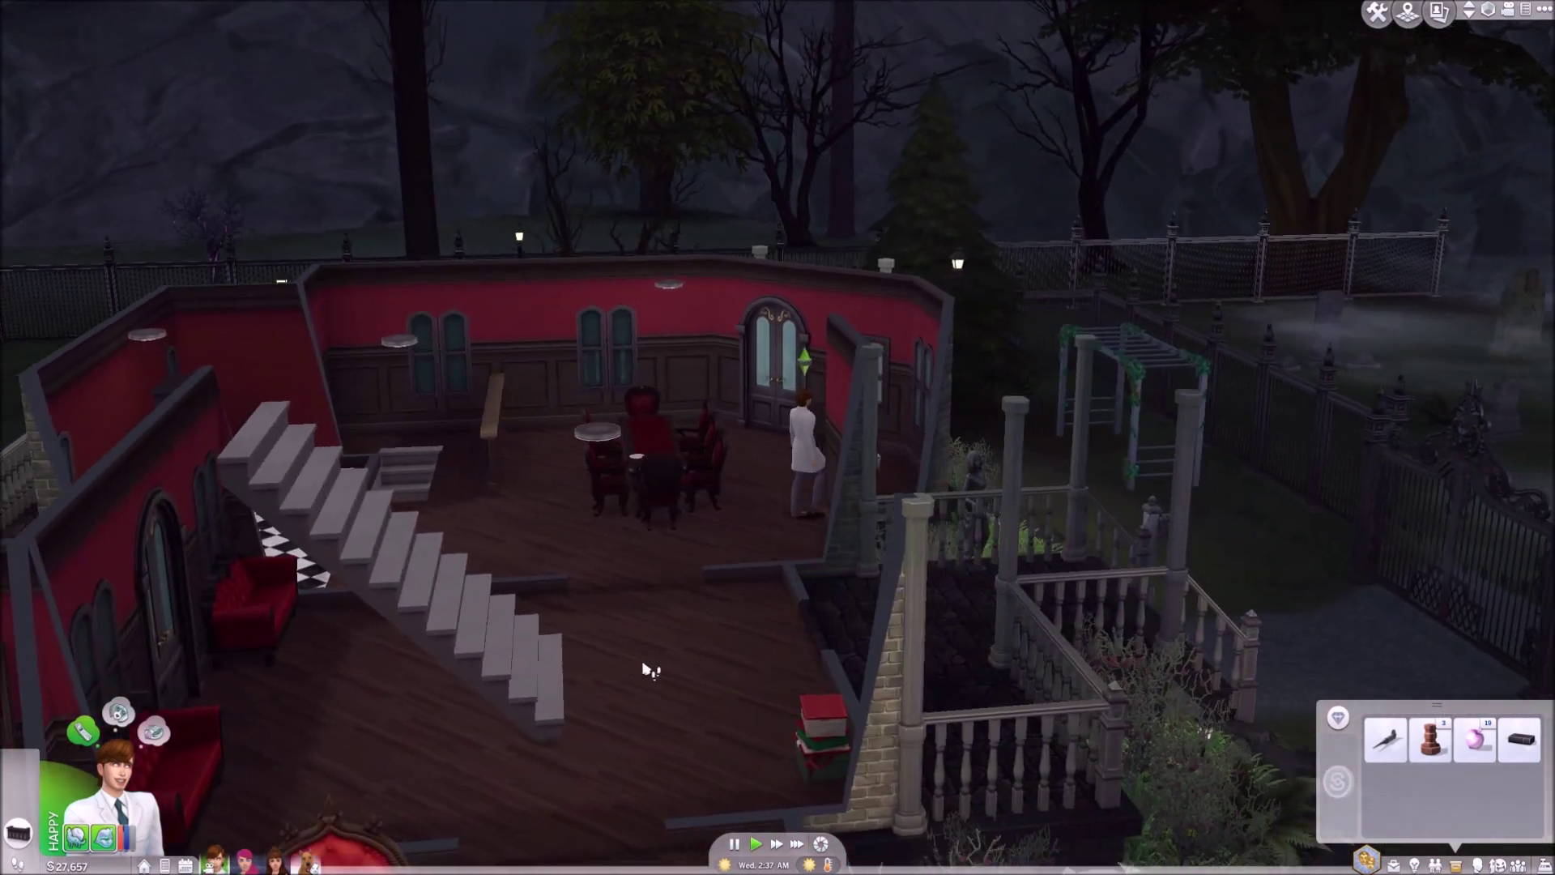
scroll(650, 670, up, 3)
scroll(656, 668, up, 3)
scroll(681, 663, up, 2)
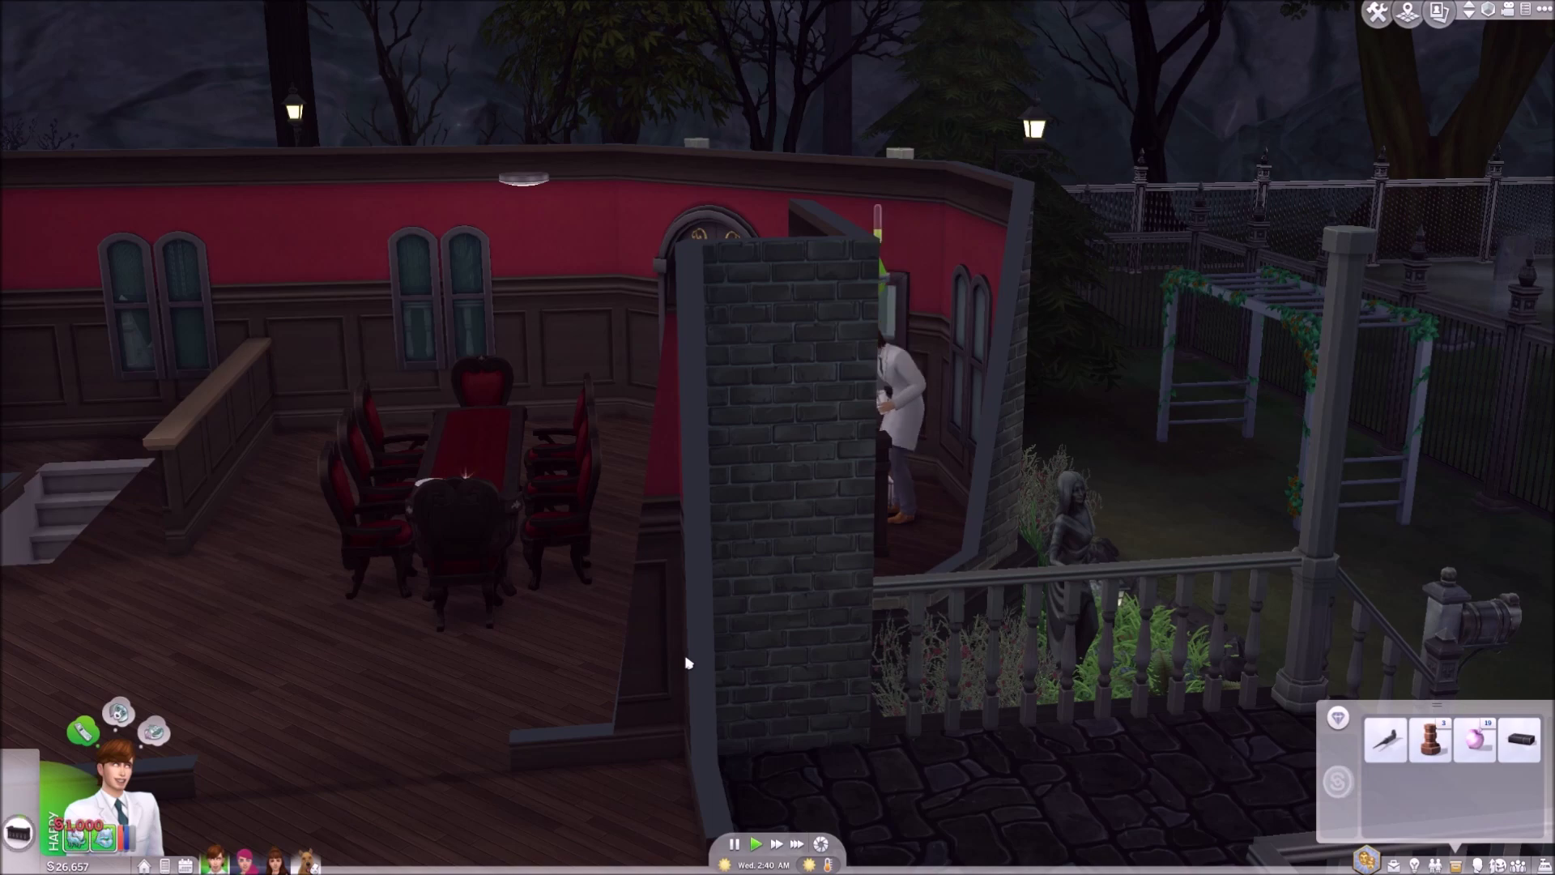
key(period)
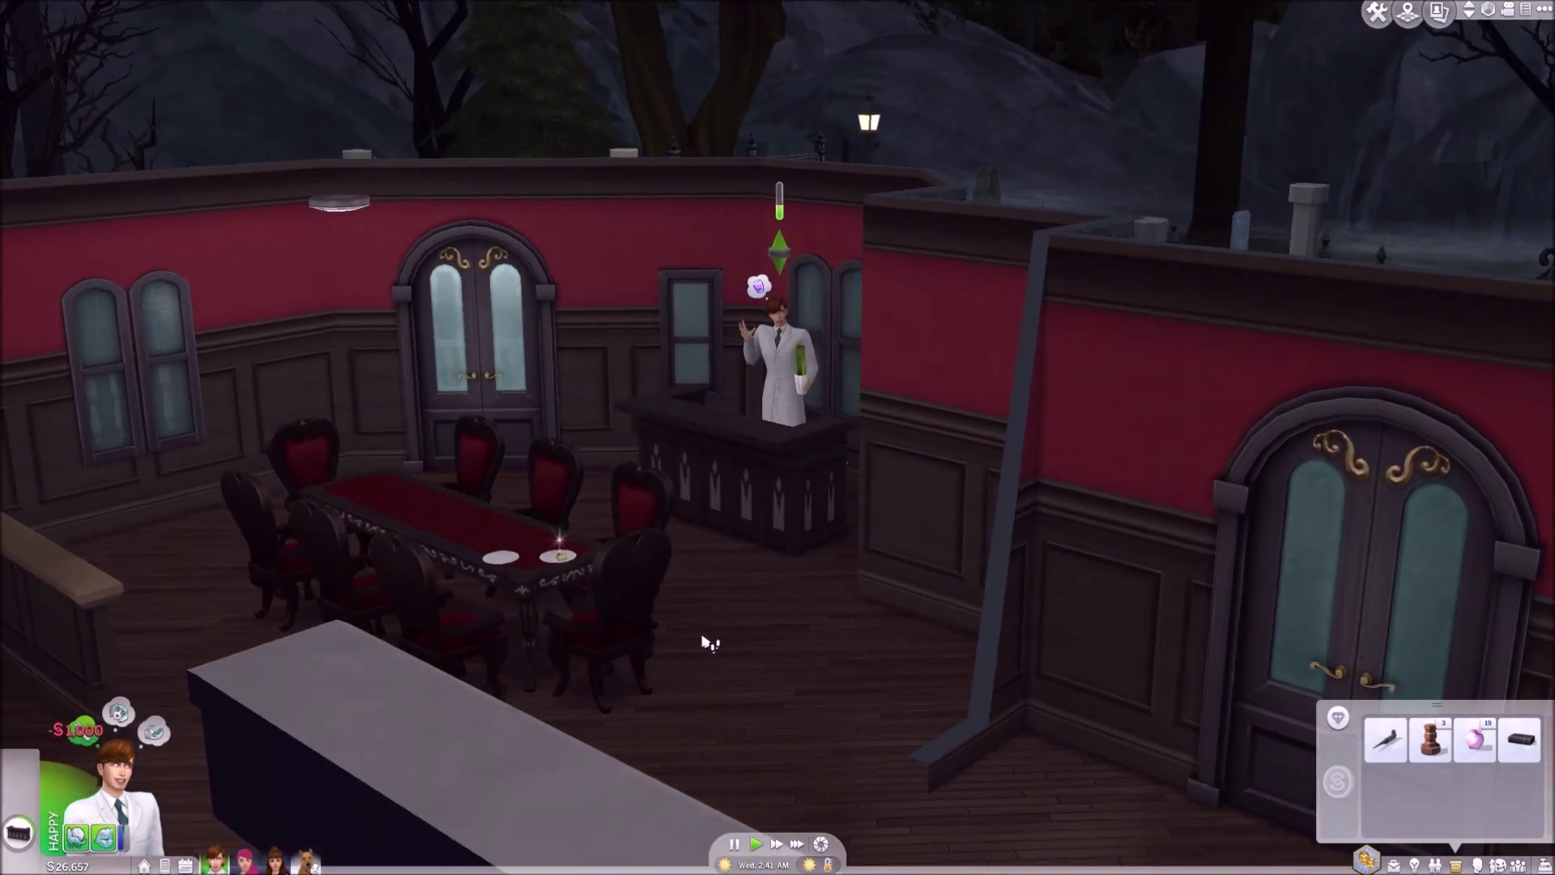
drag(709, 643, 848, 808)
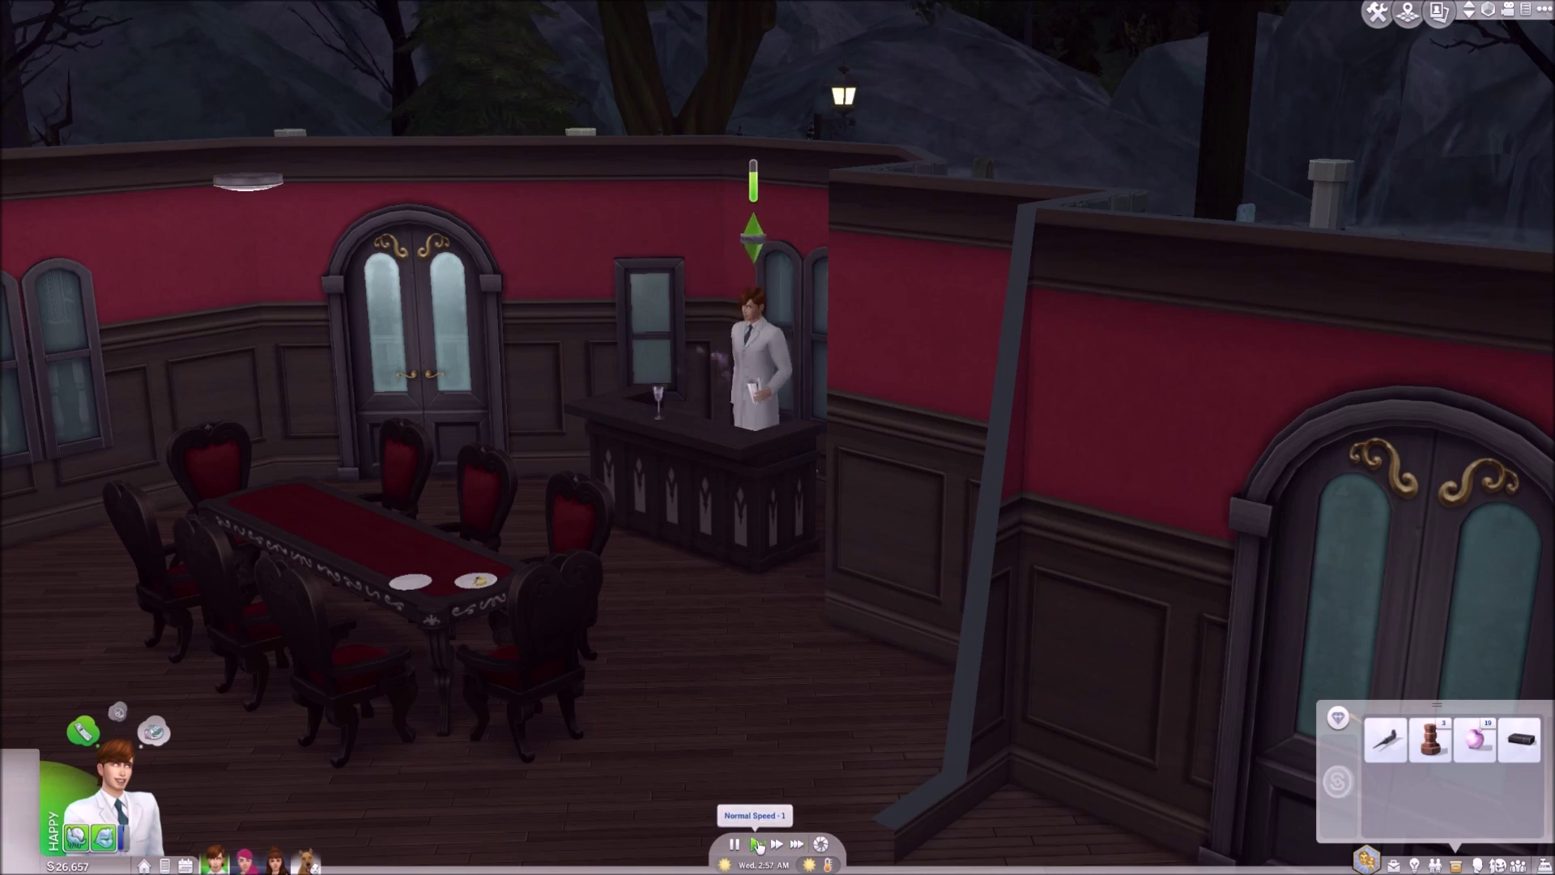
Have Brendan drink the Draught of Reconfiguration from the purple glass, then resume play
click(737, 843)
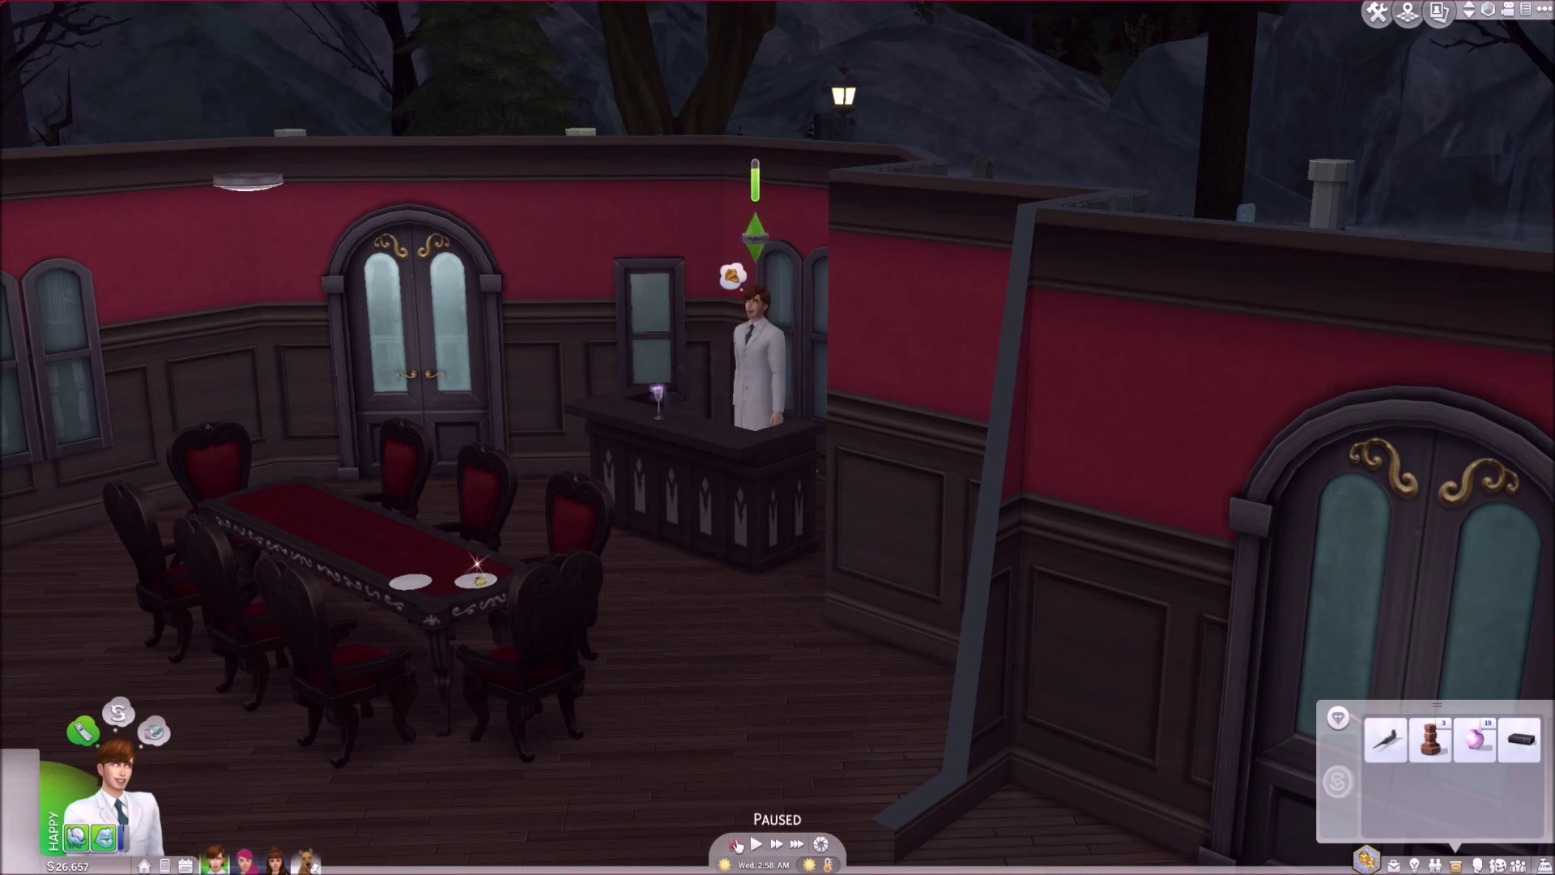
click(661, 404)
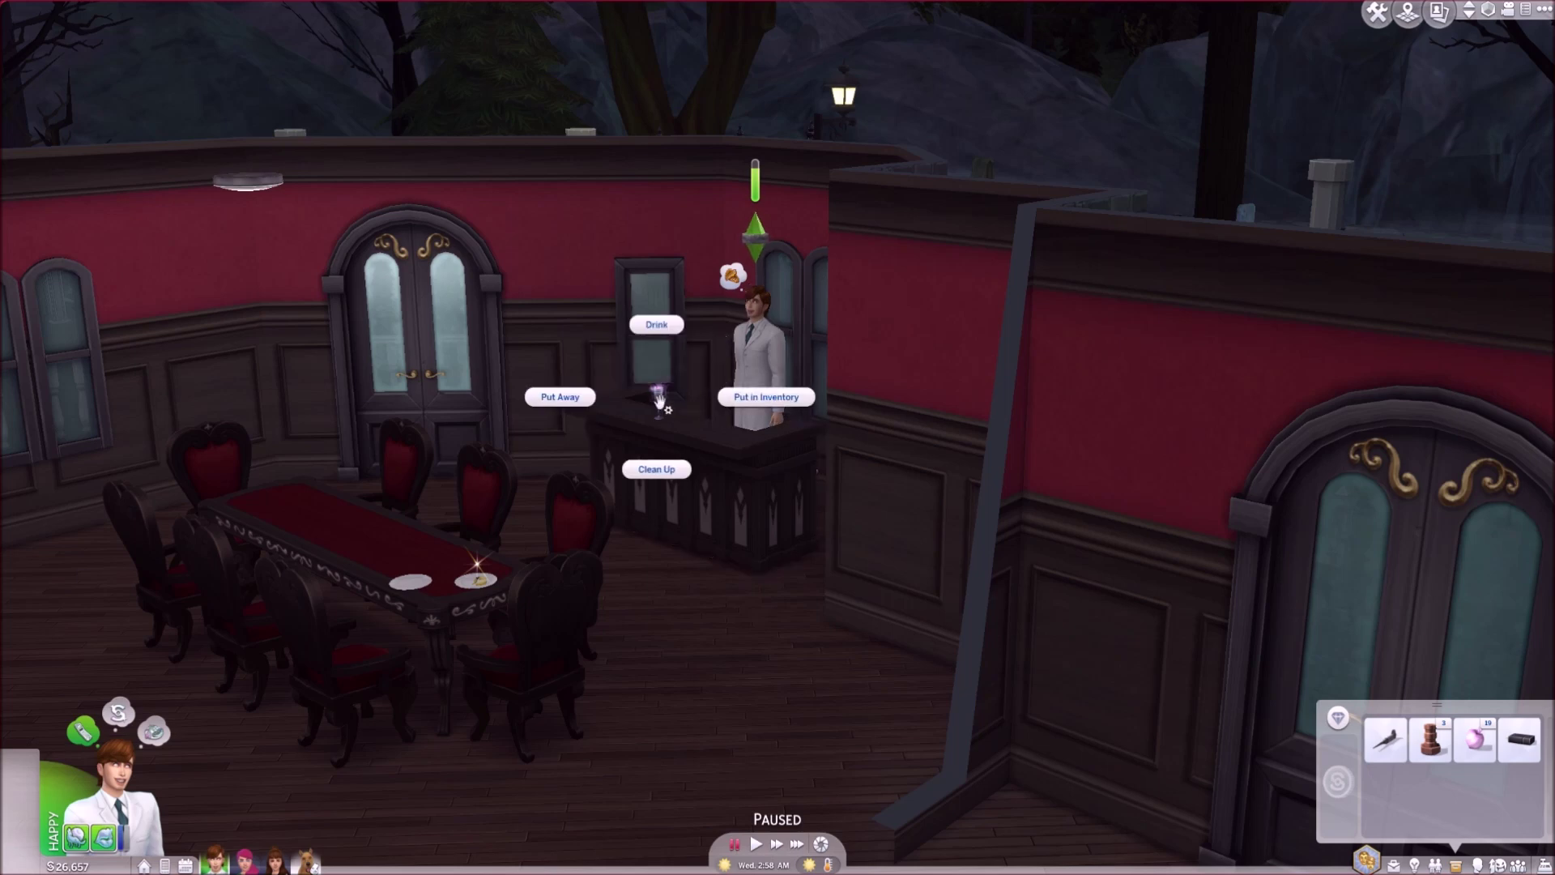
click(656, 325)
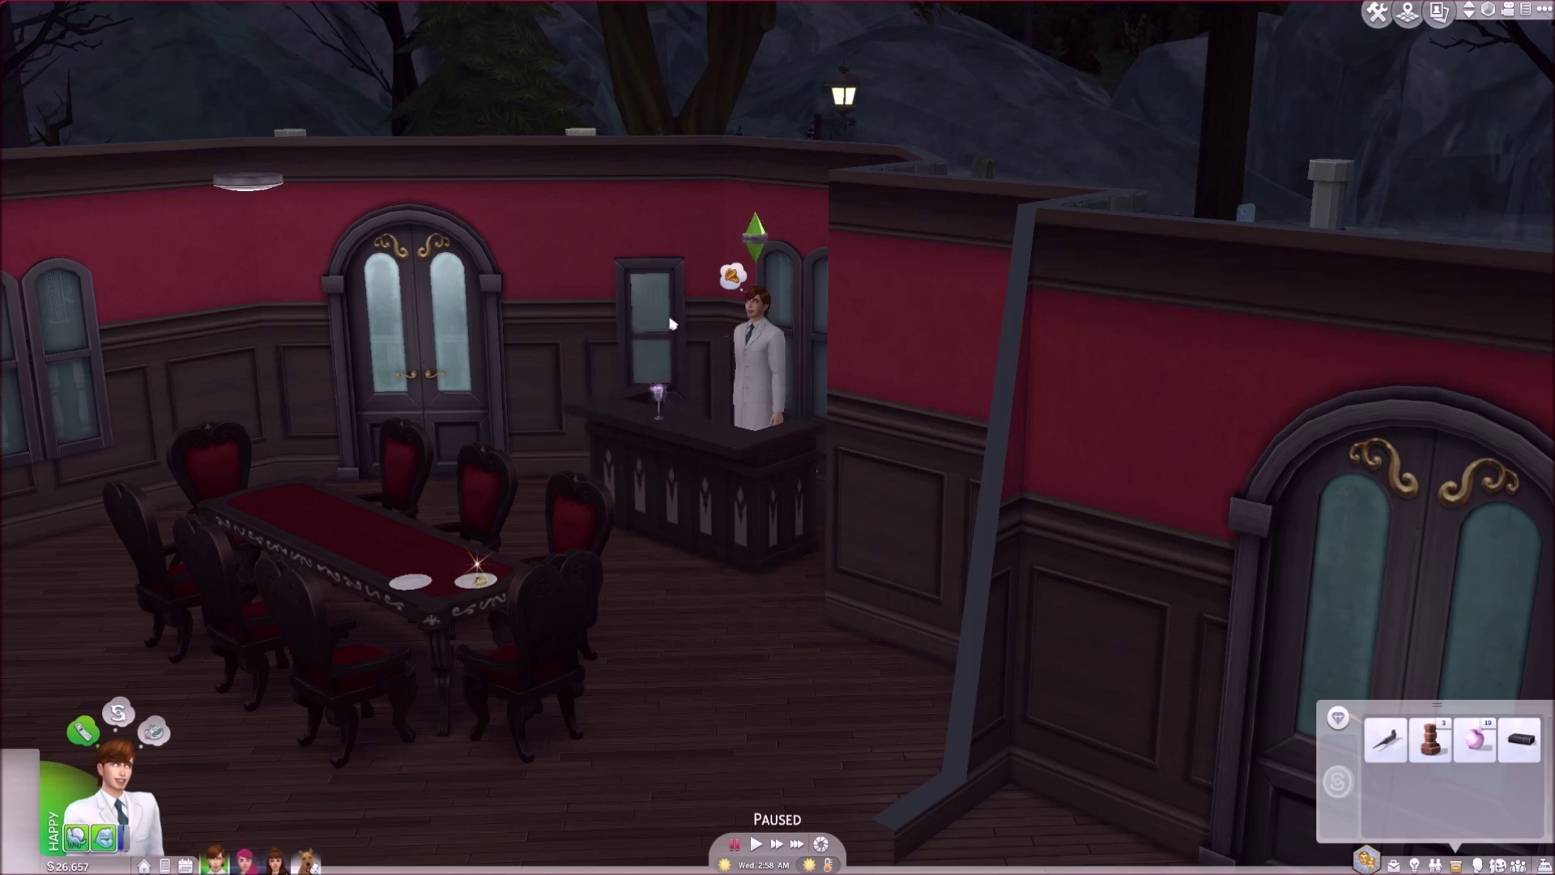
click(754, 843)
scroll(760, 605, up, 3)
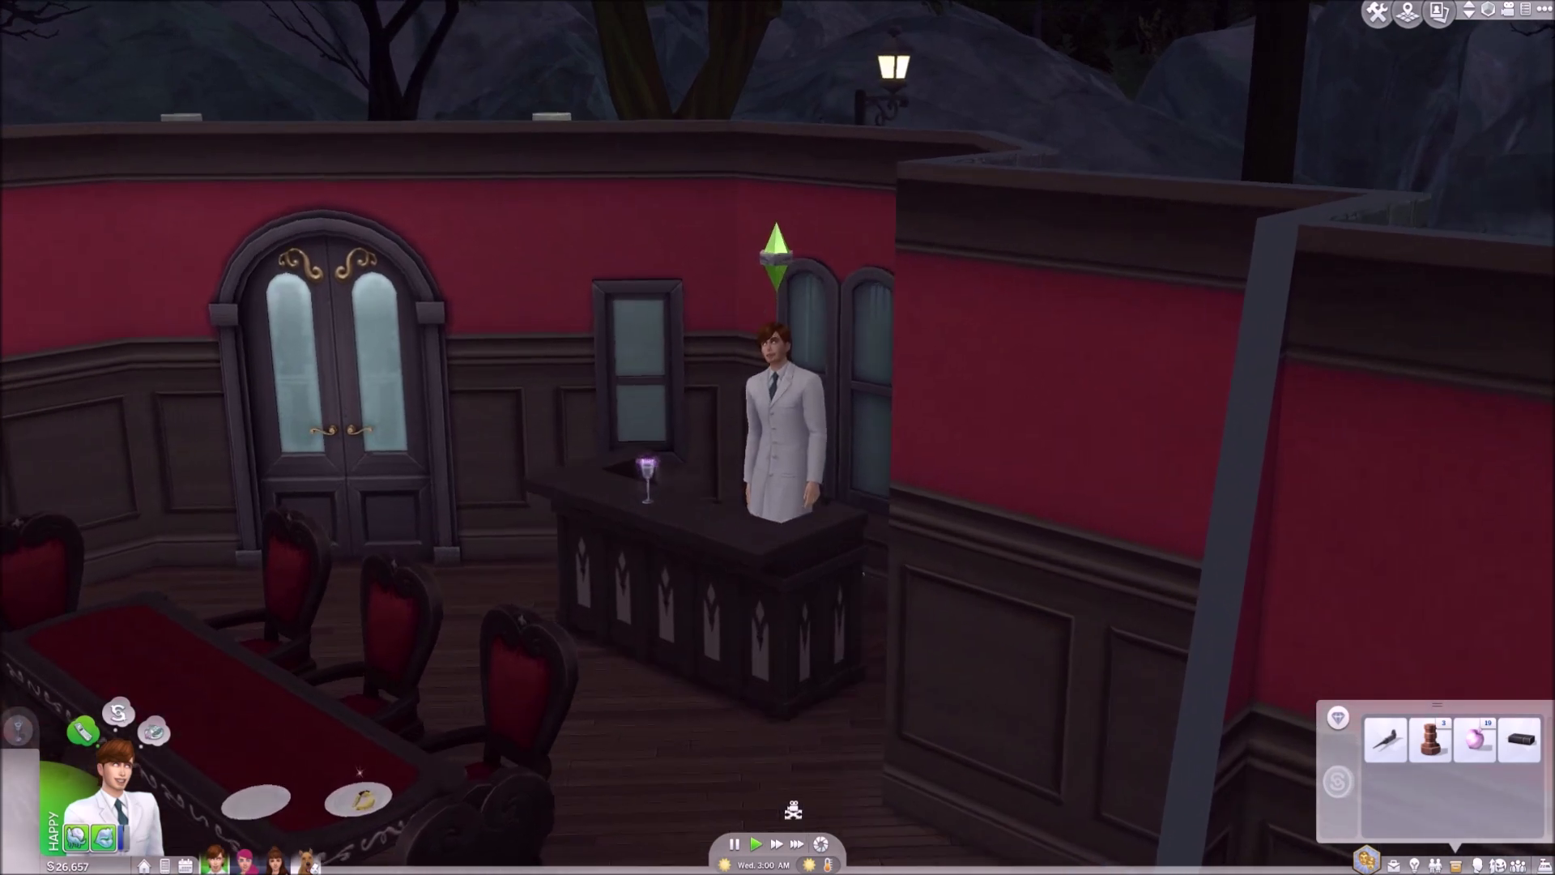
scroll(792, 840, up, 1)
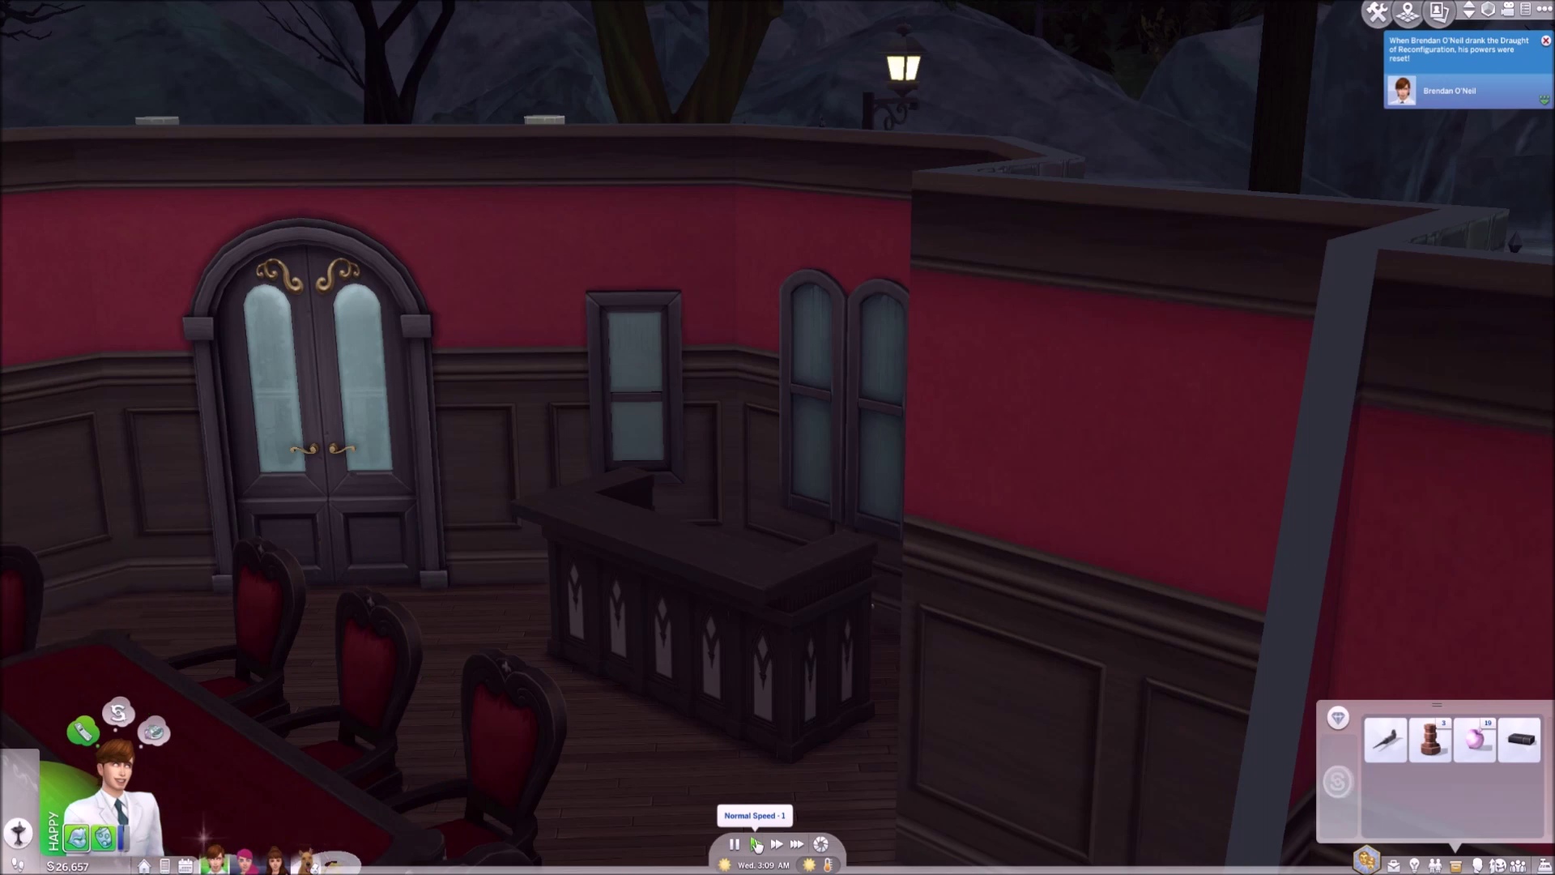
Pause and view Brendan's cleared Vampire Powers panel with 48 points, then close it
click(737, 843)
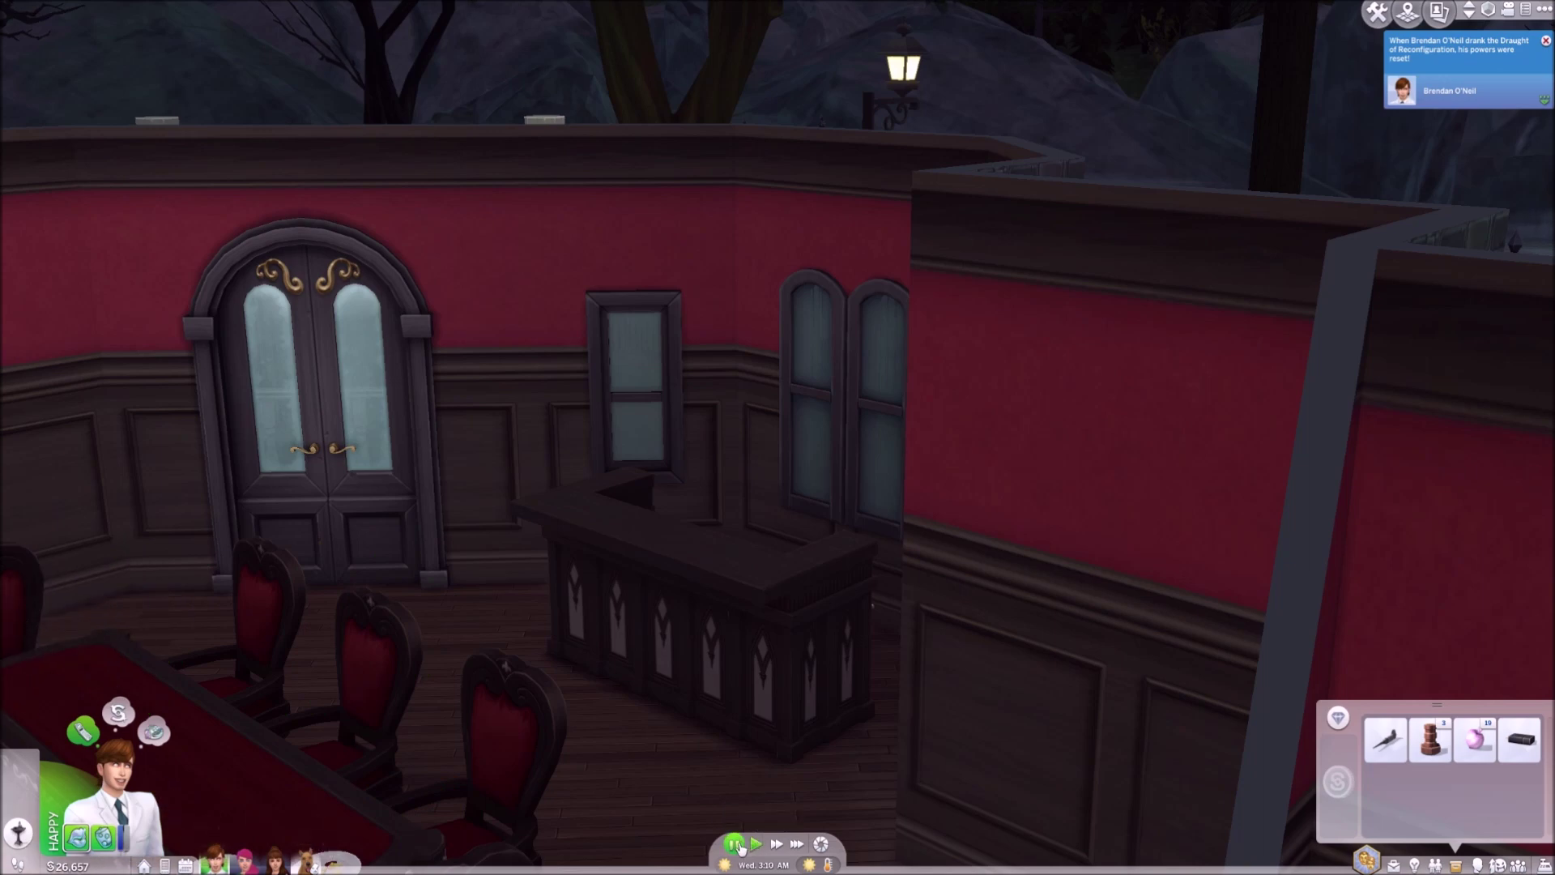
click(1497, 863)
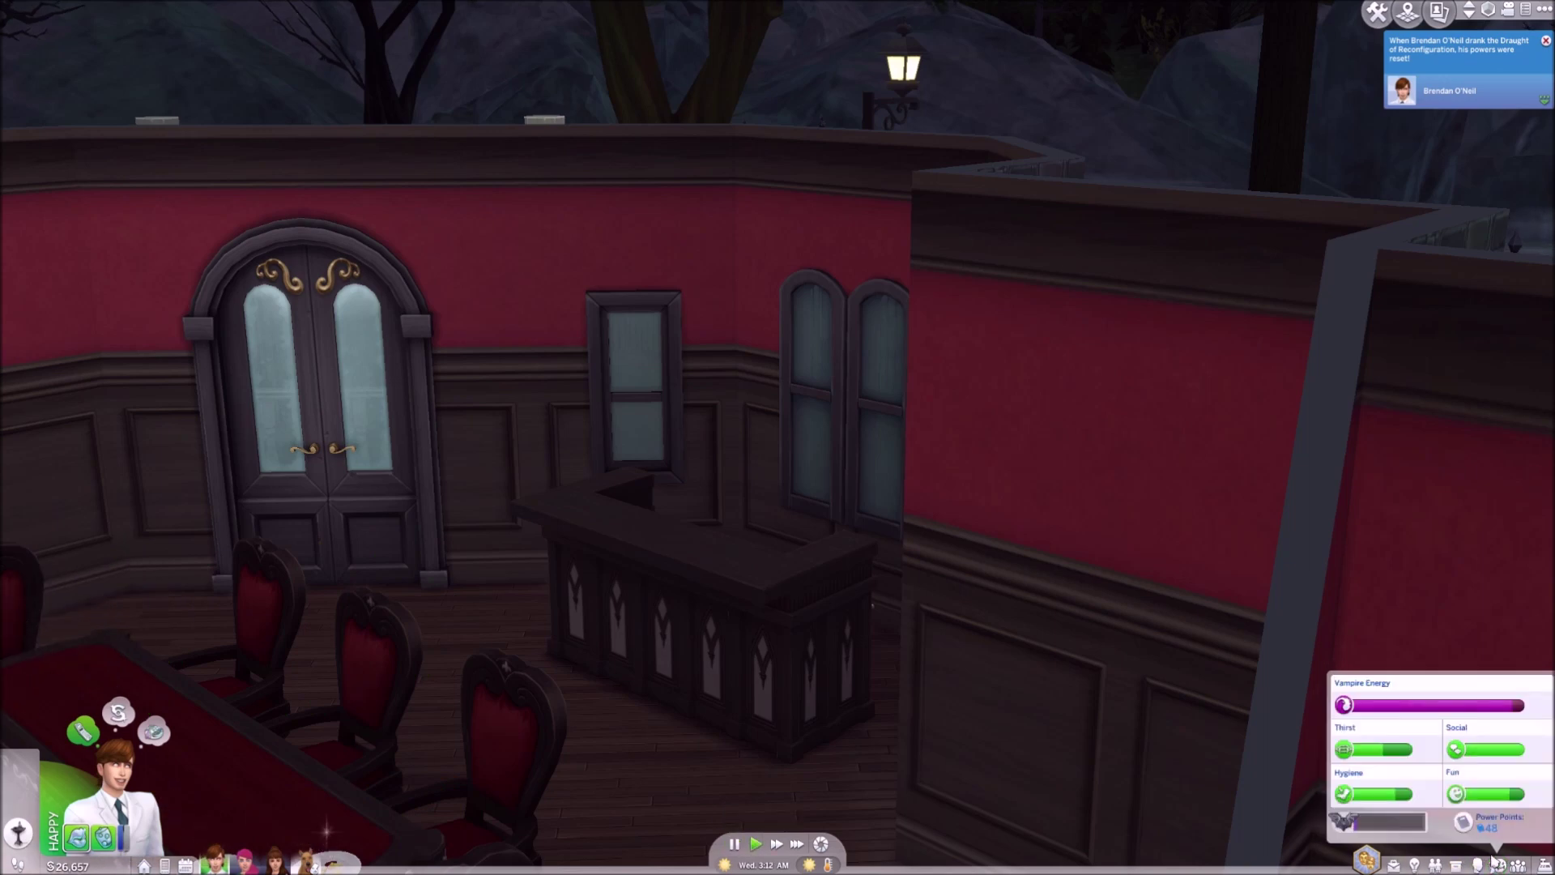
click(1484, 827)
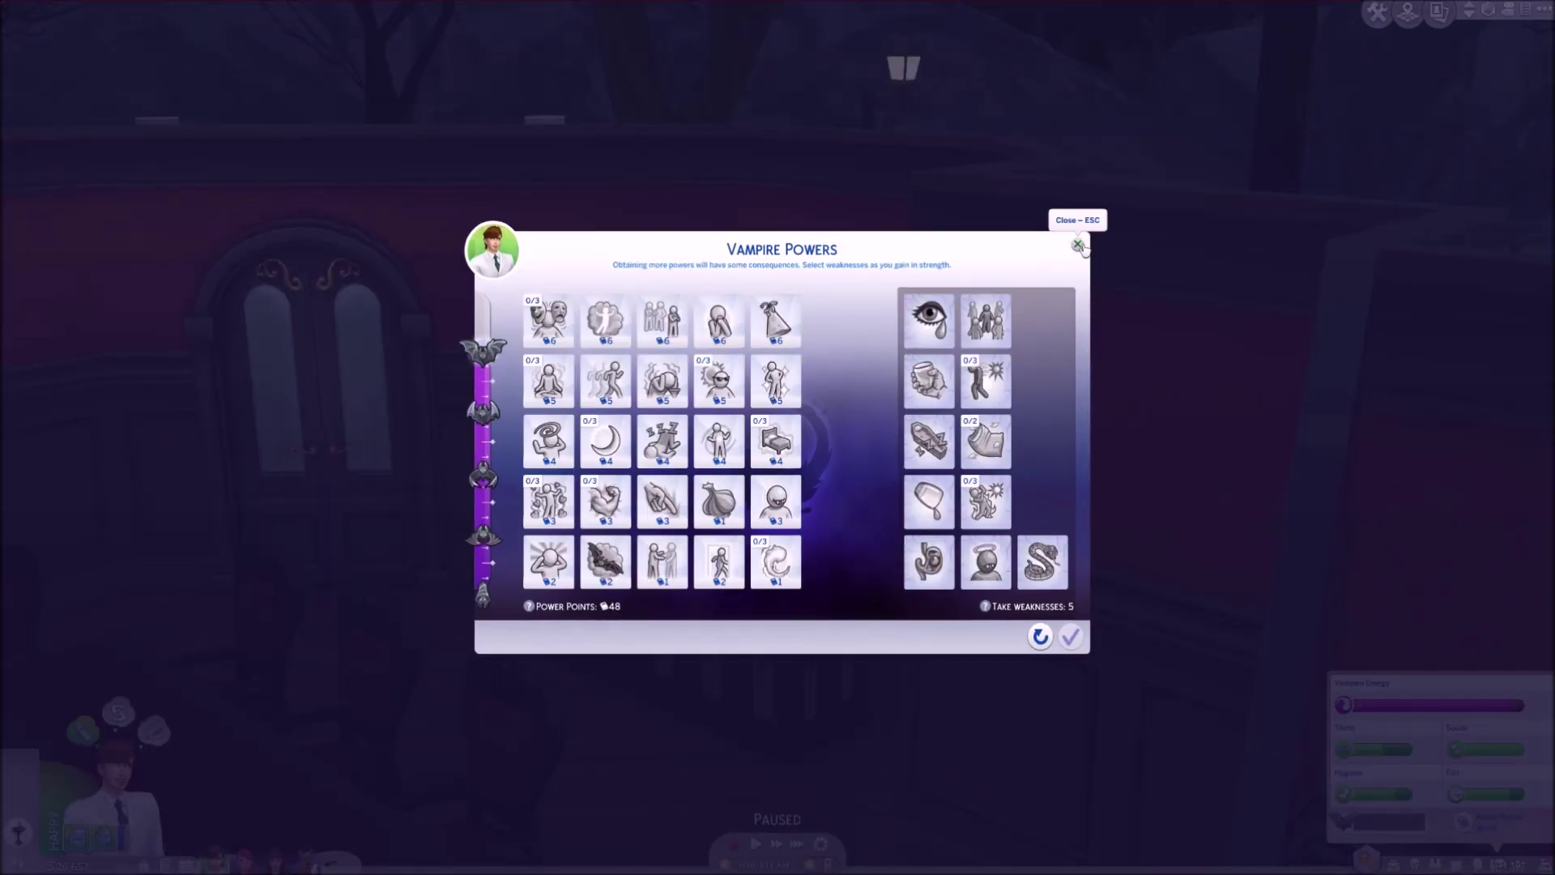
click(1077, 248)
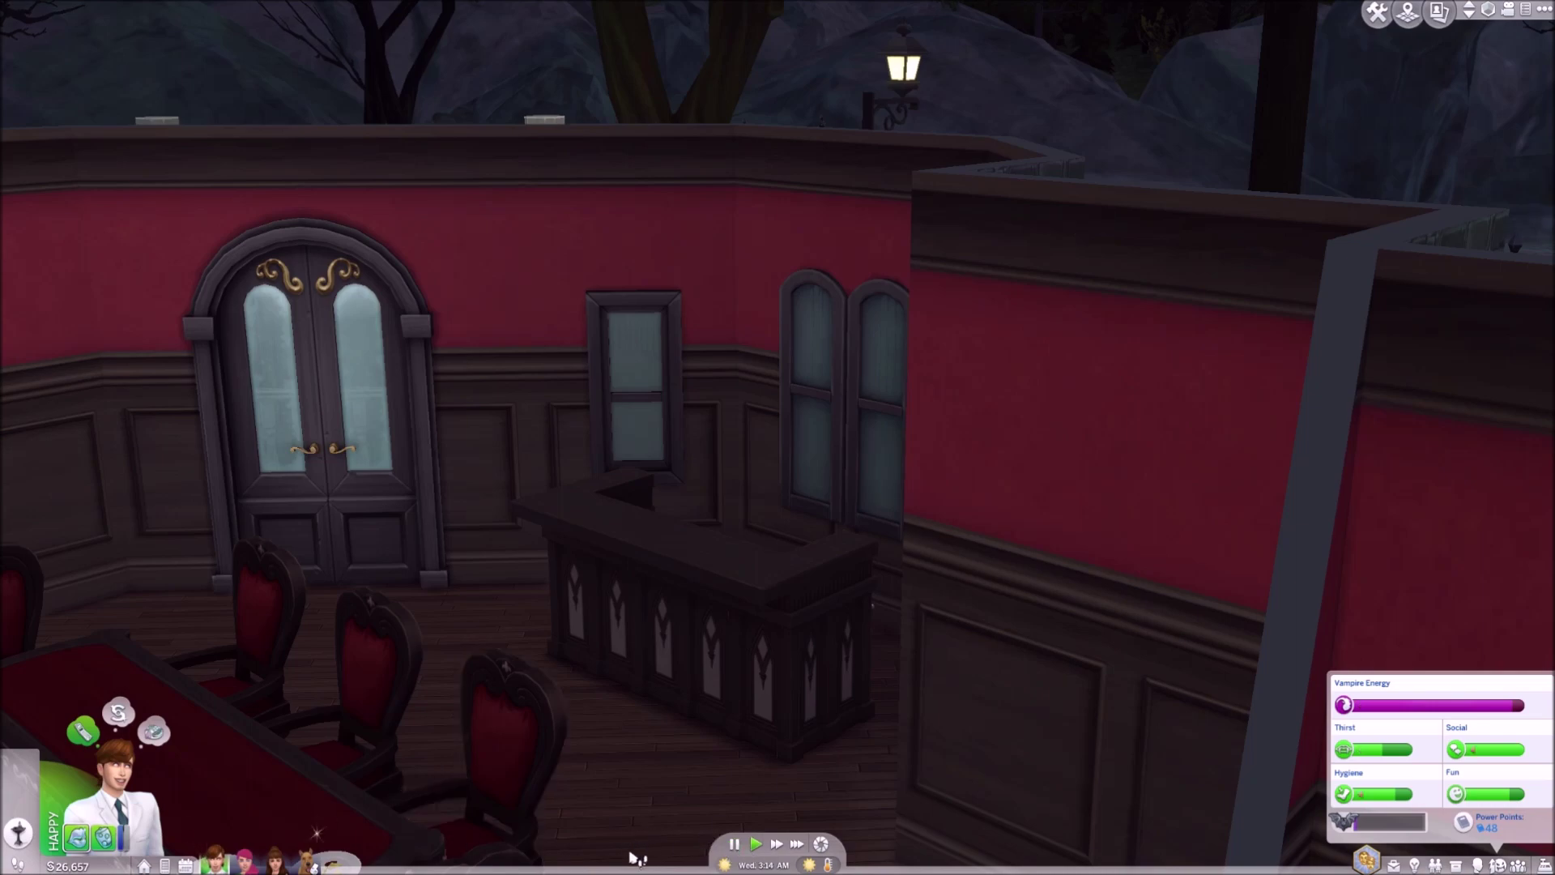
Follow Brendan to the basement and reopen the Vampire Powers panel showing 48 points
key(Return)
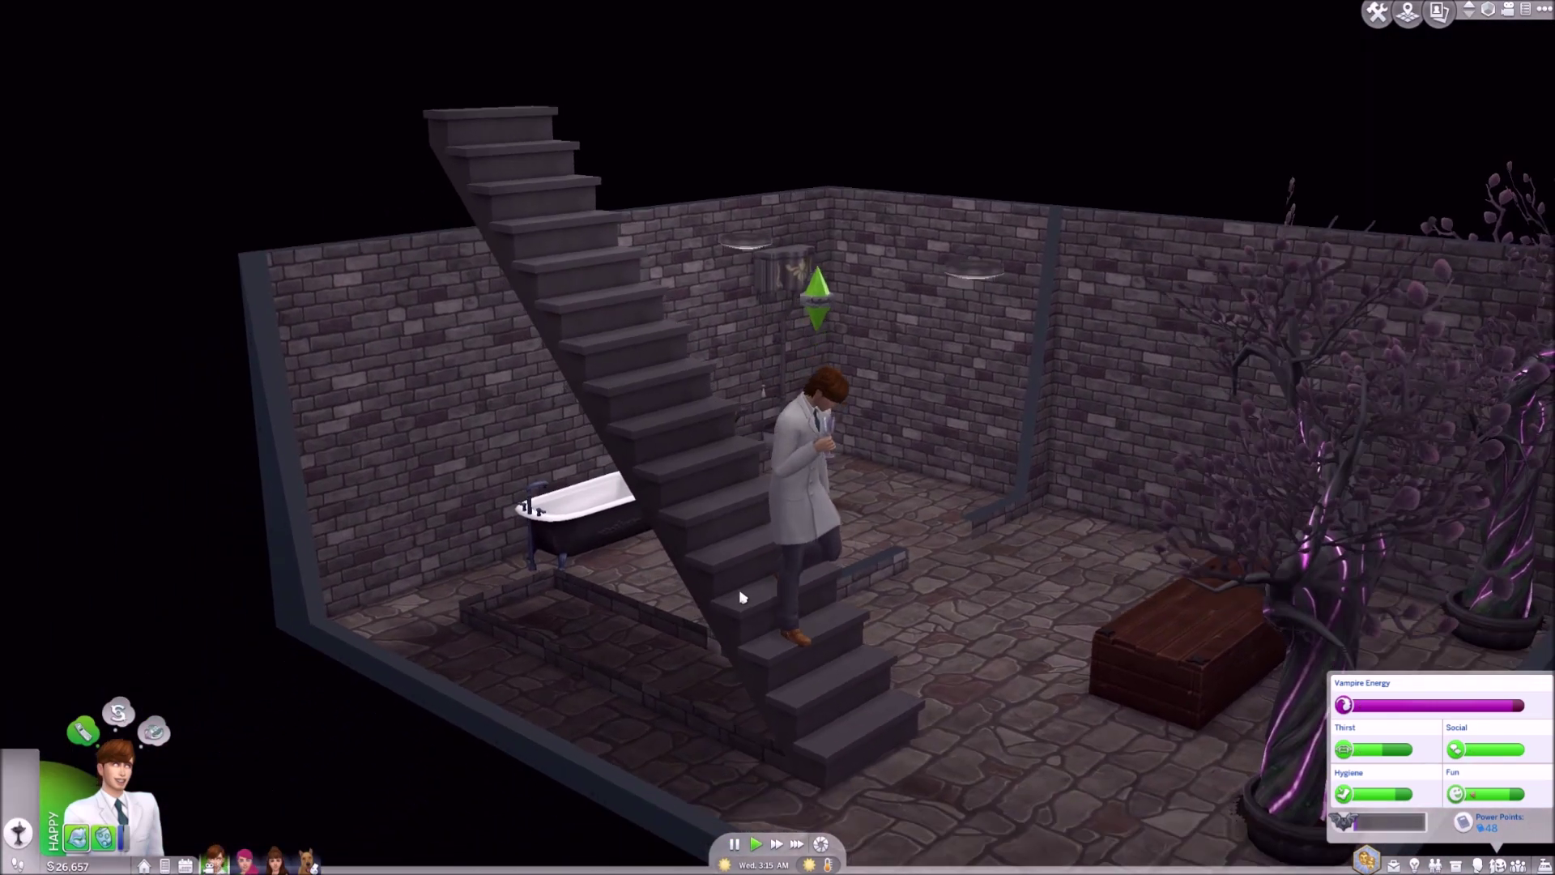
key(period)
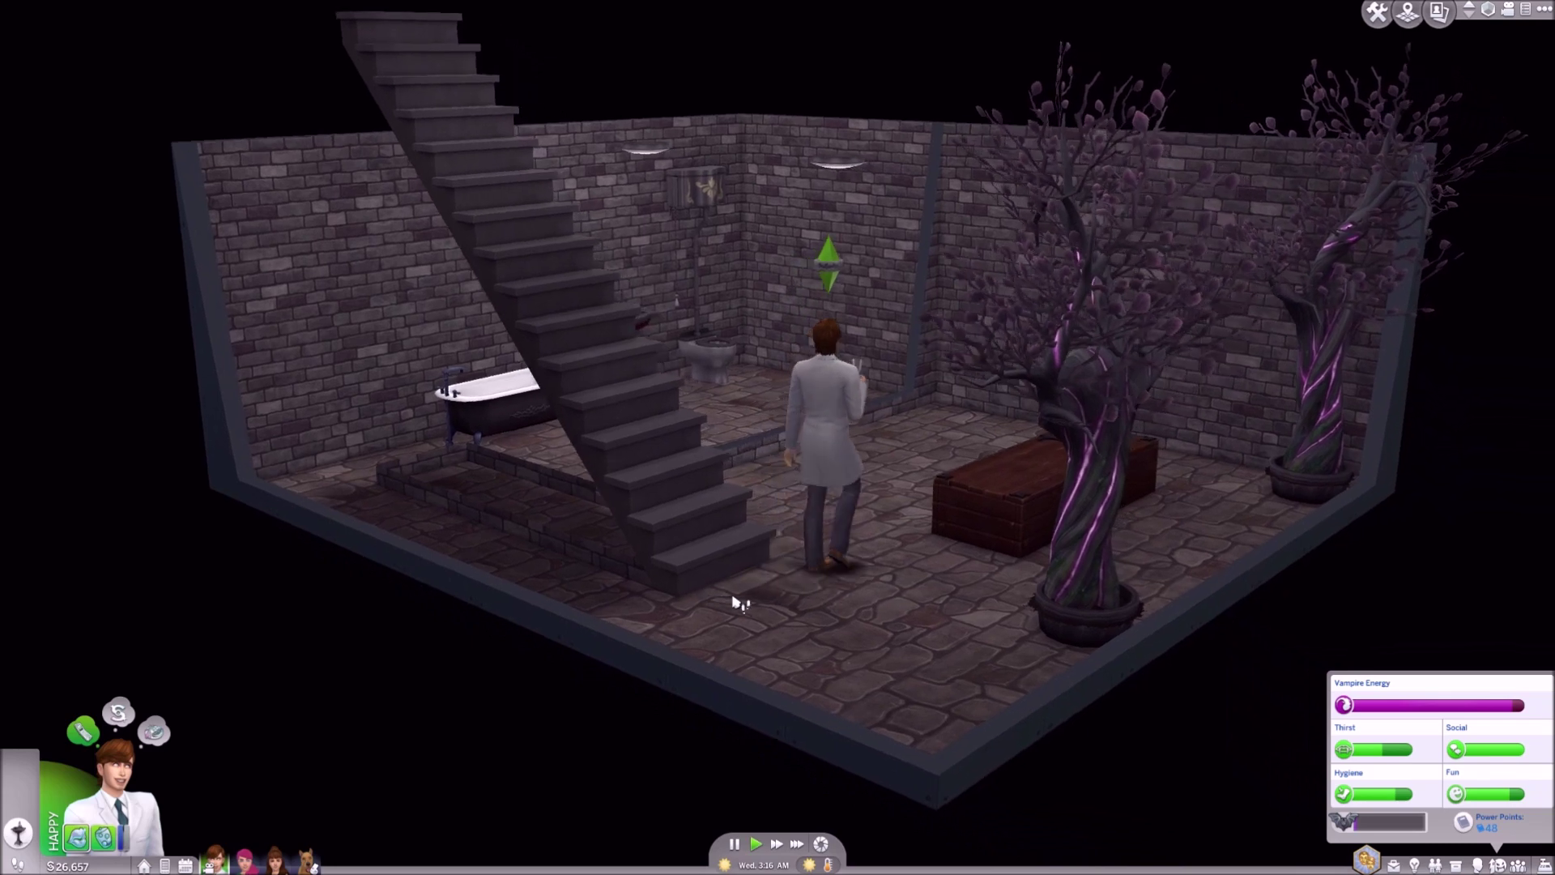
scroll(734, 602, up, 3)
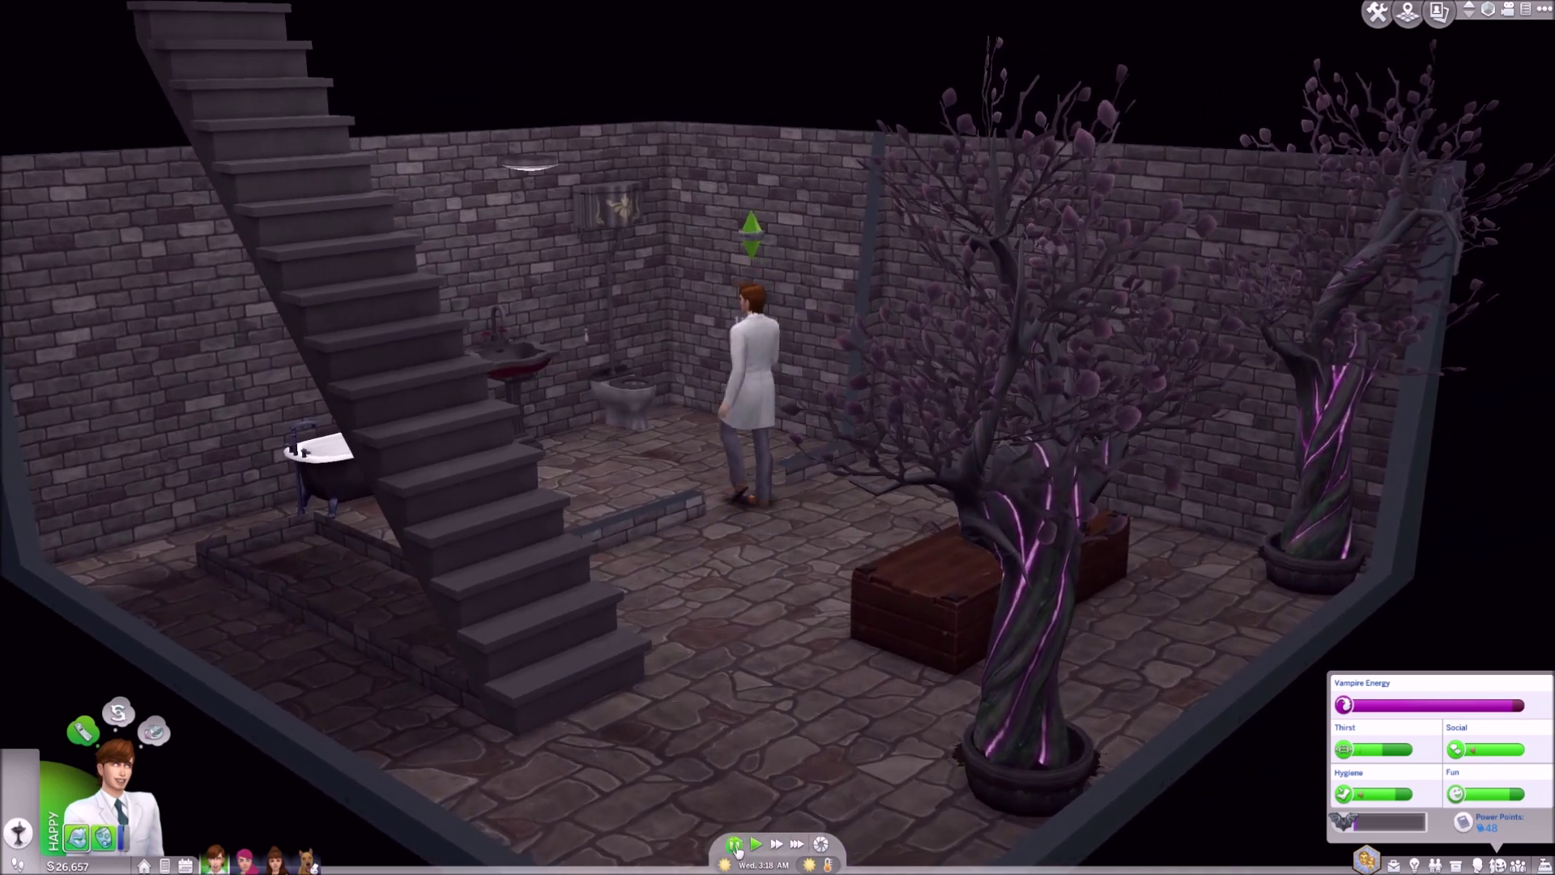
click(736, 848)
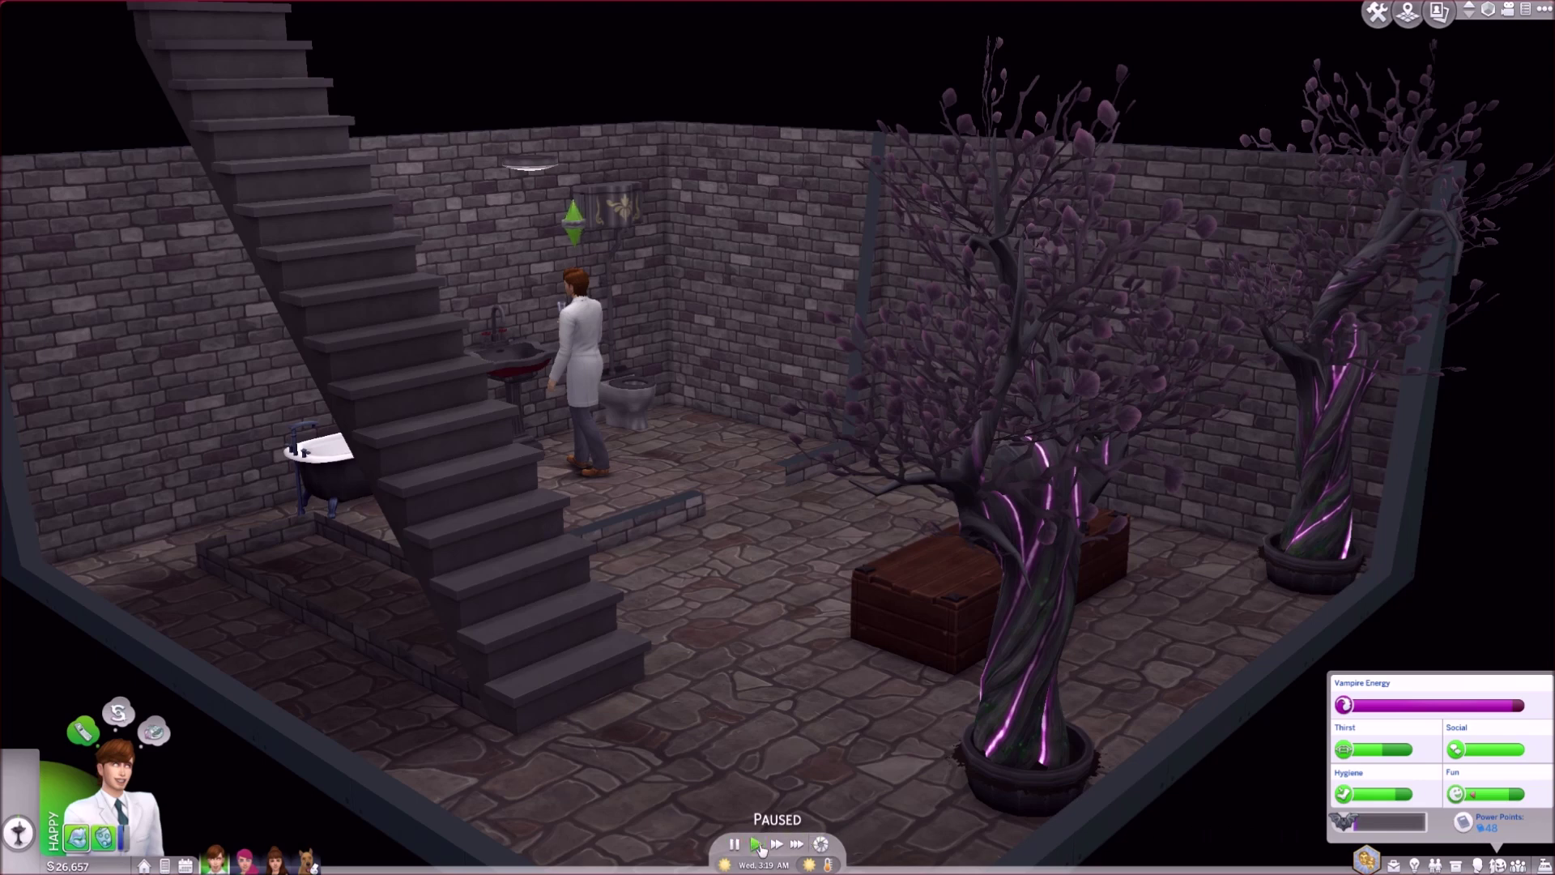
click(762, 849)
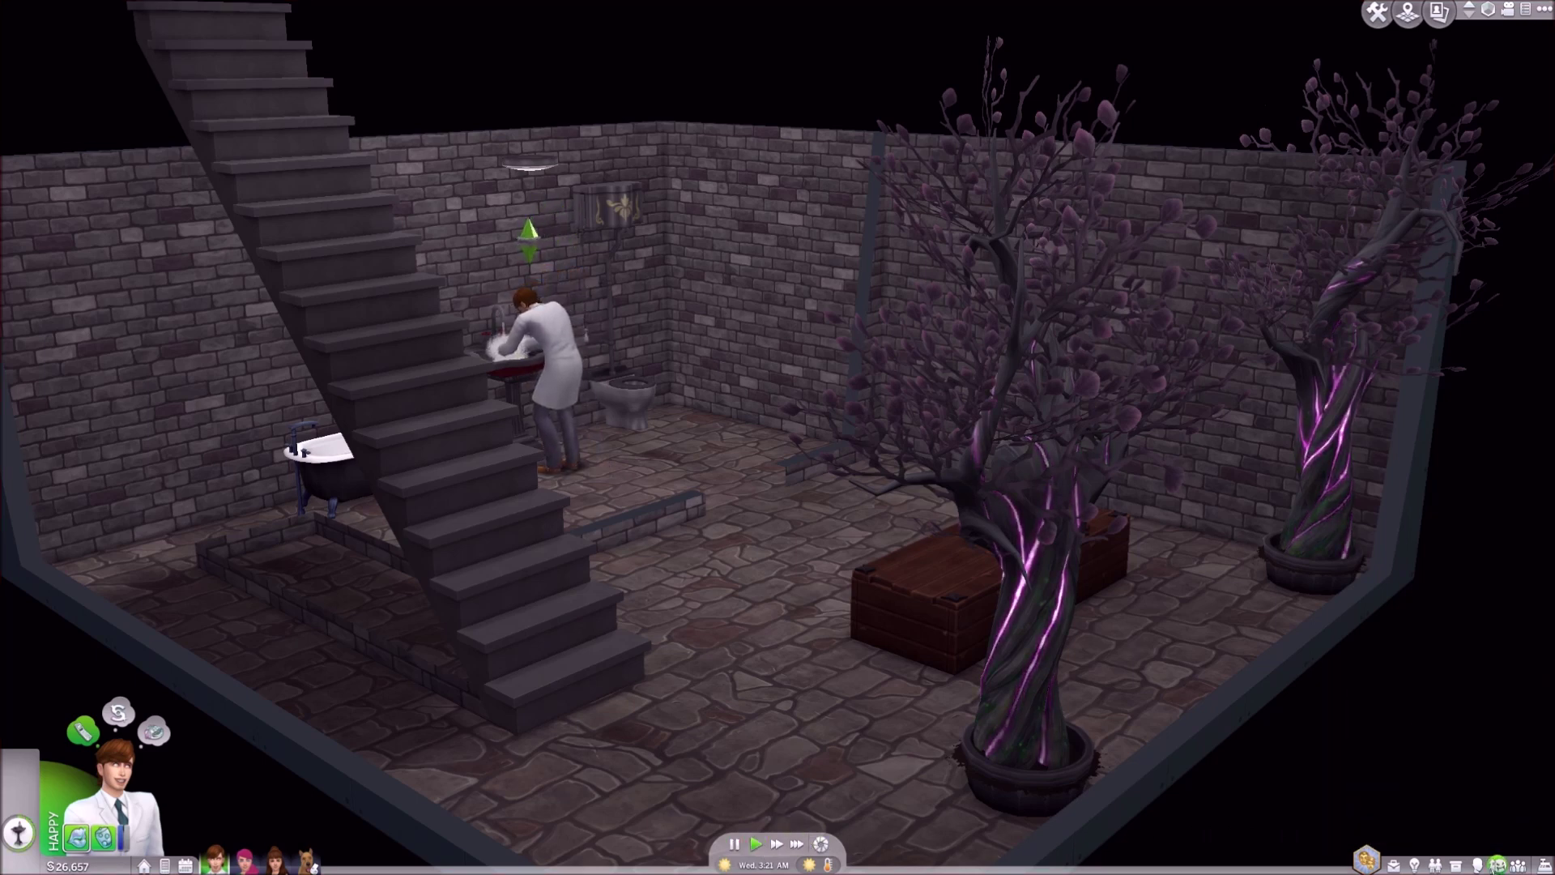
click(1464, 824)
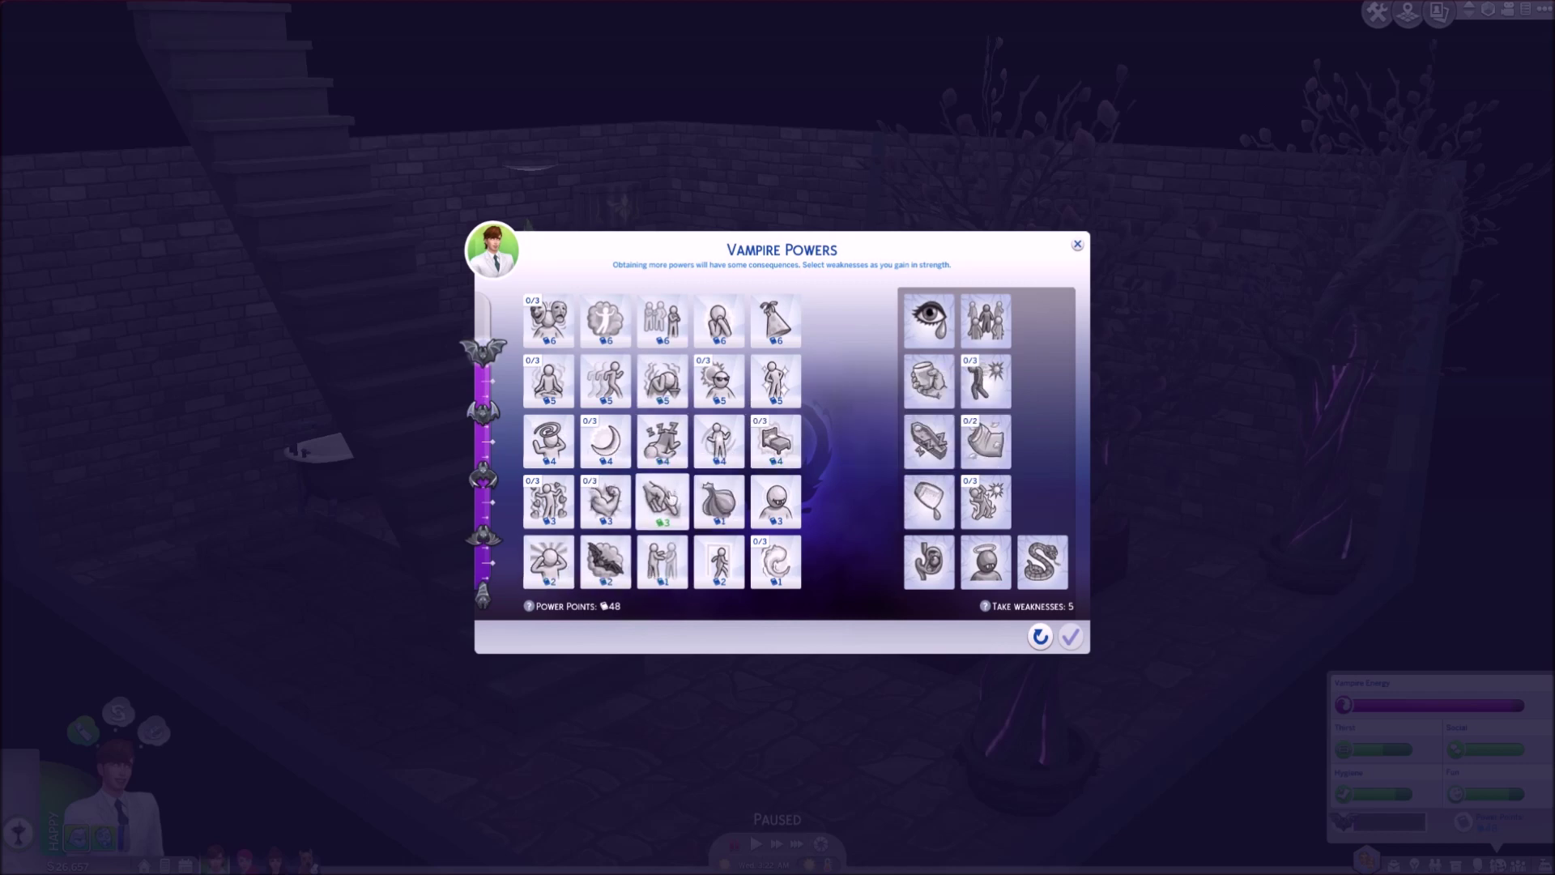
Buy Vampiric Charm, Vampiric Strength, top-tier Influence Emotion and Supernatural Speed
click(550, 502)
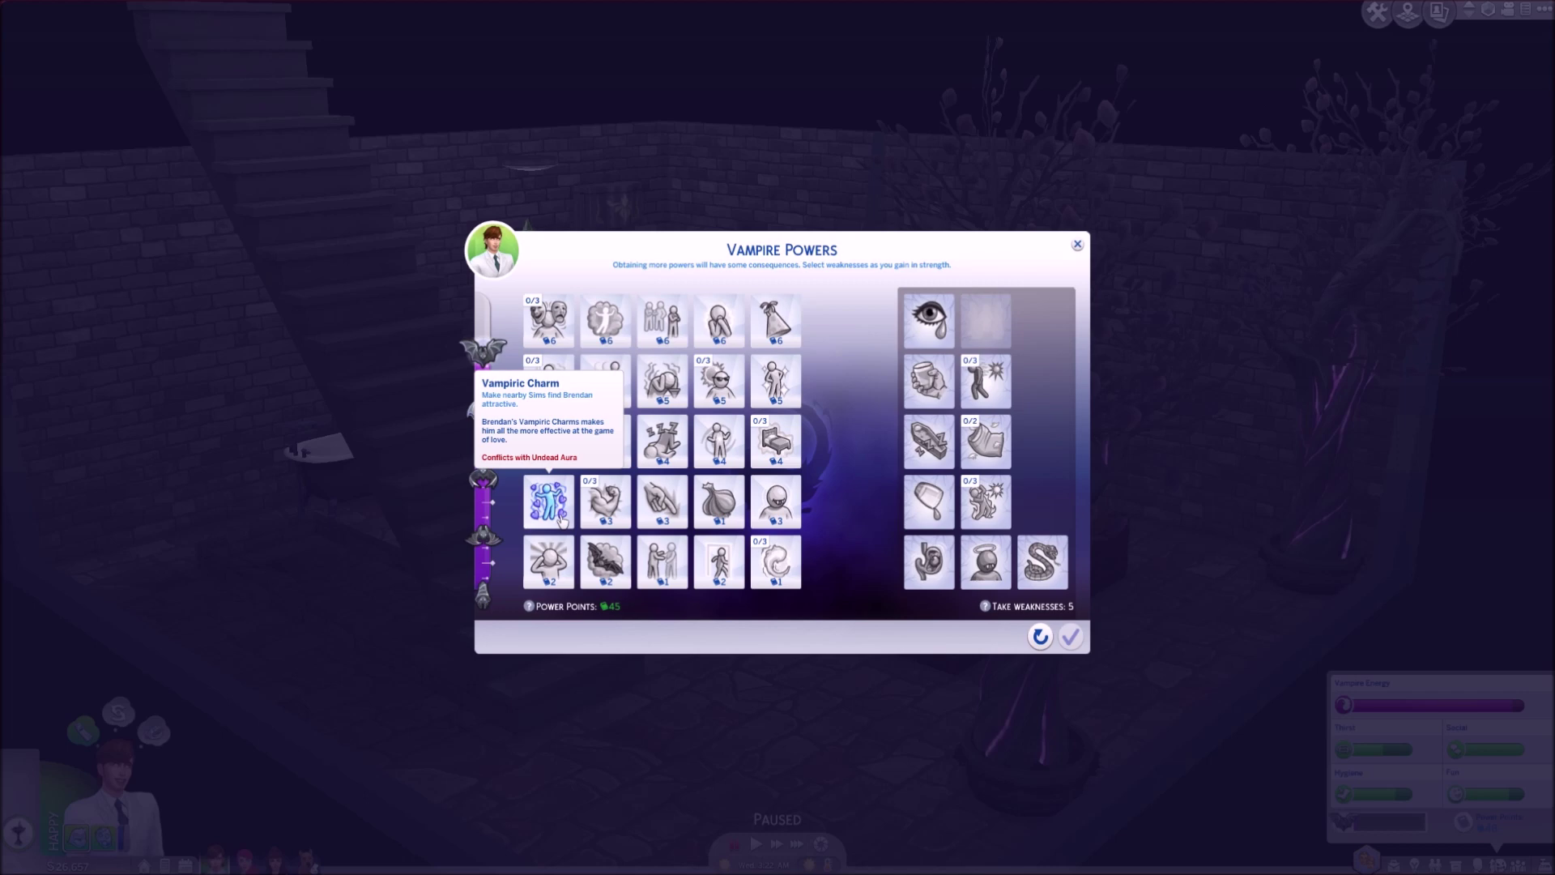
click(605, 502)
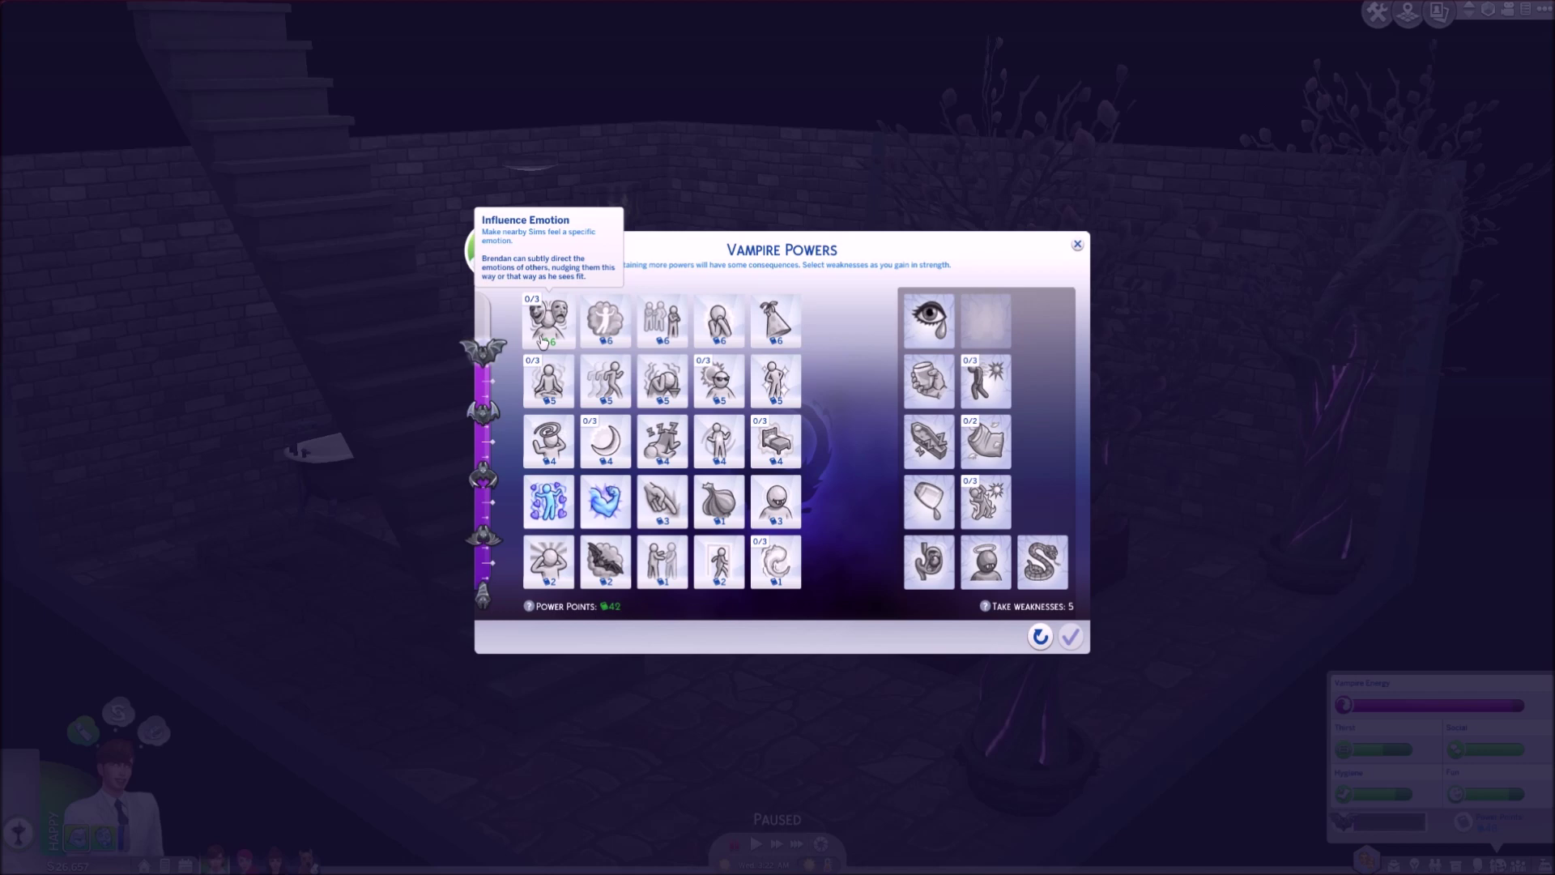
click(543, 328)
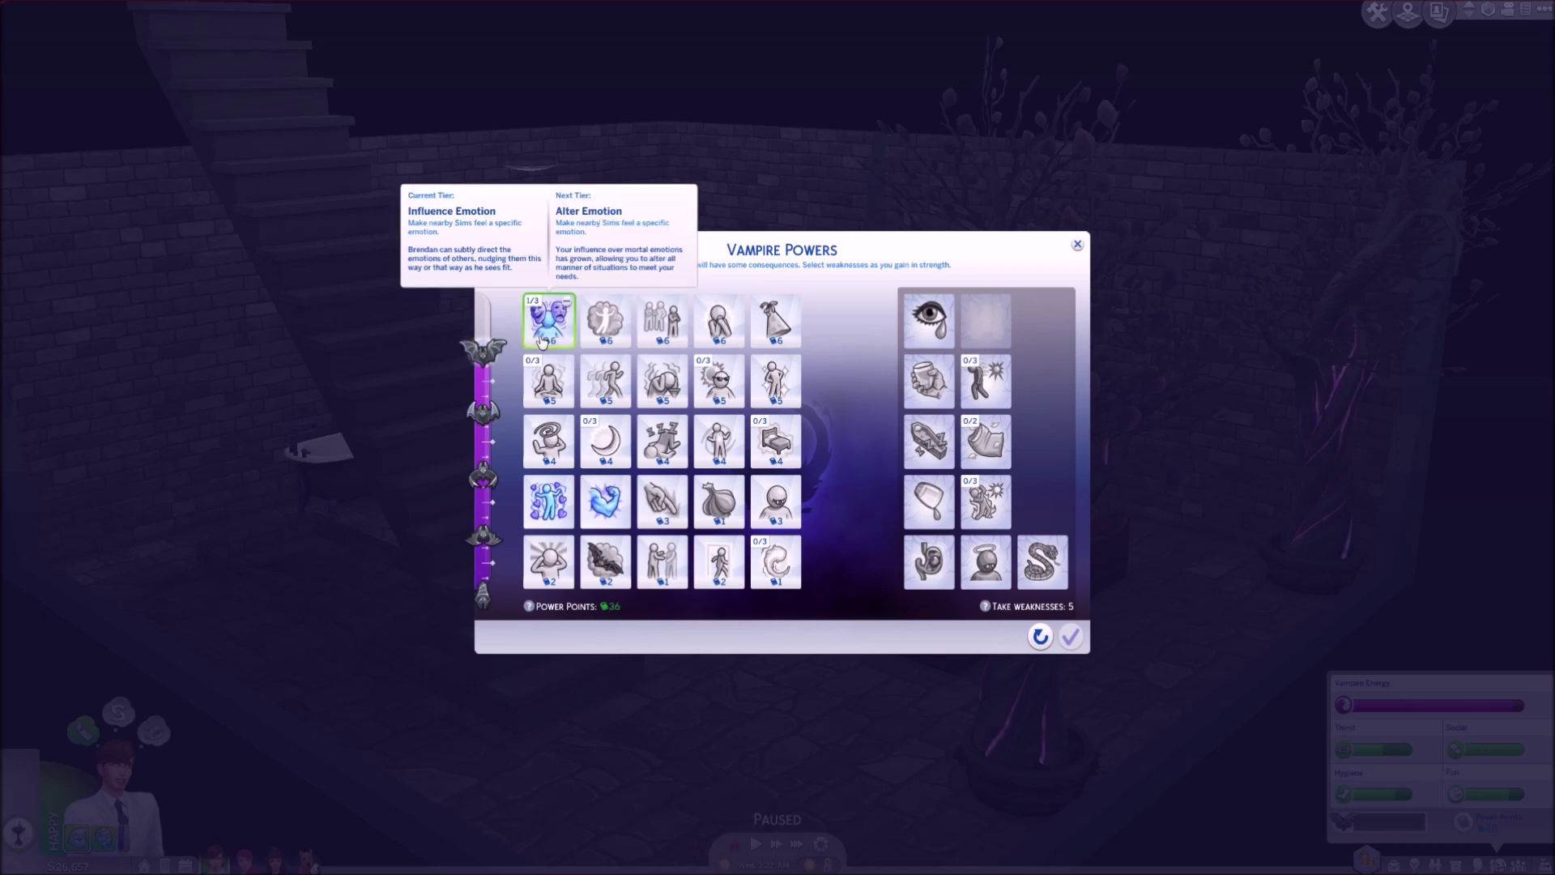
click(543, 339)
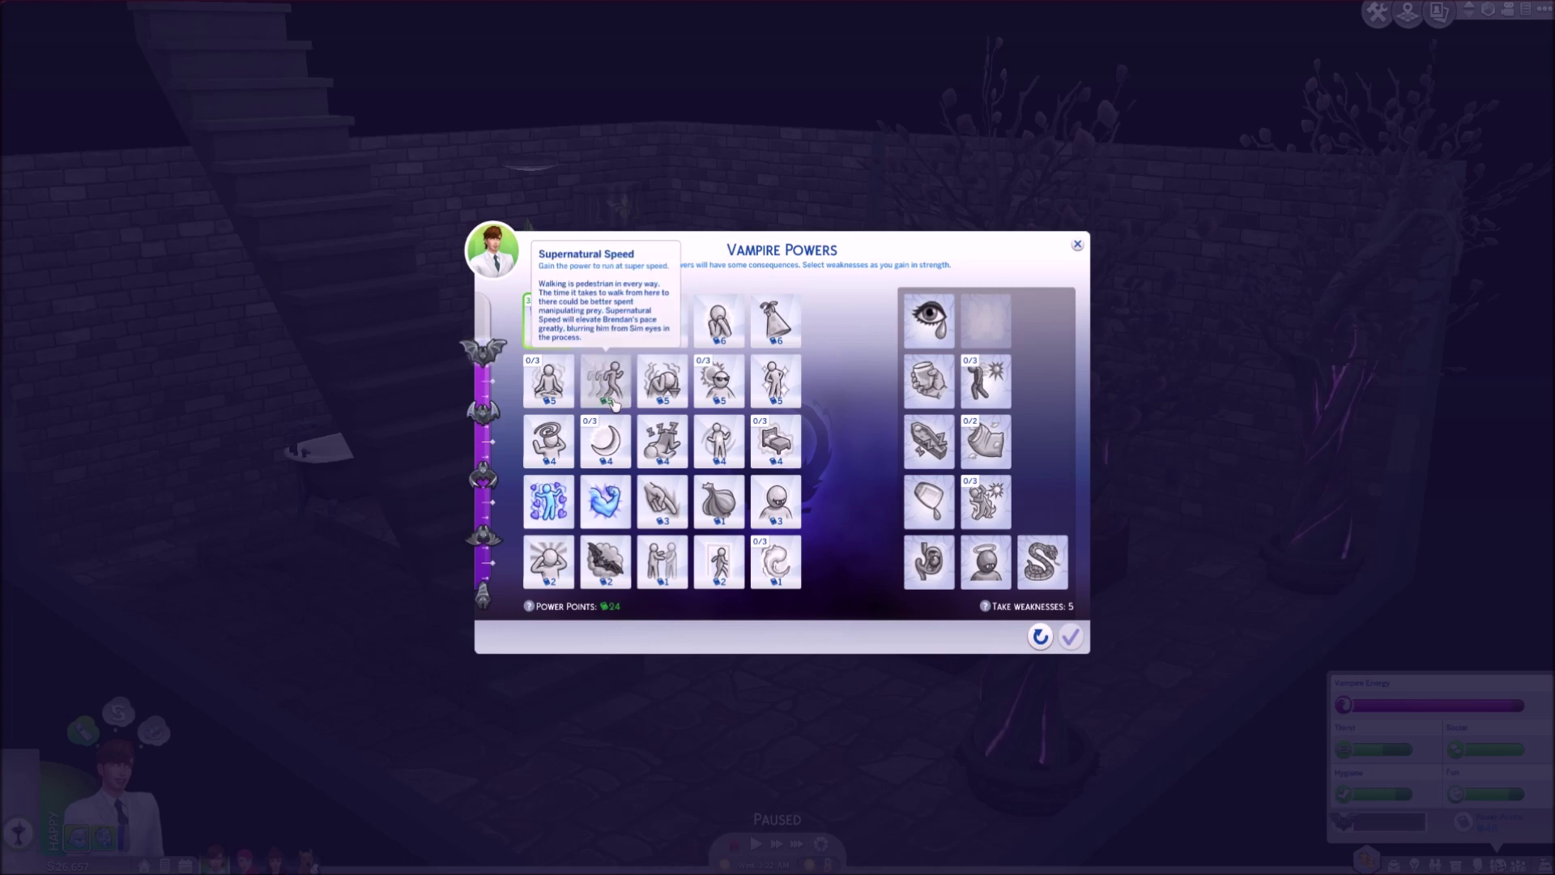
click(611, 399)
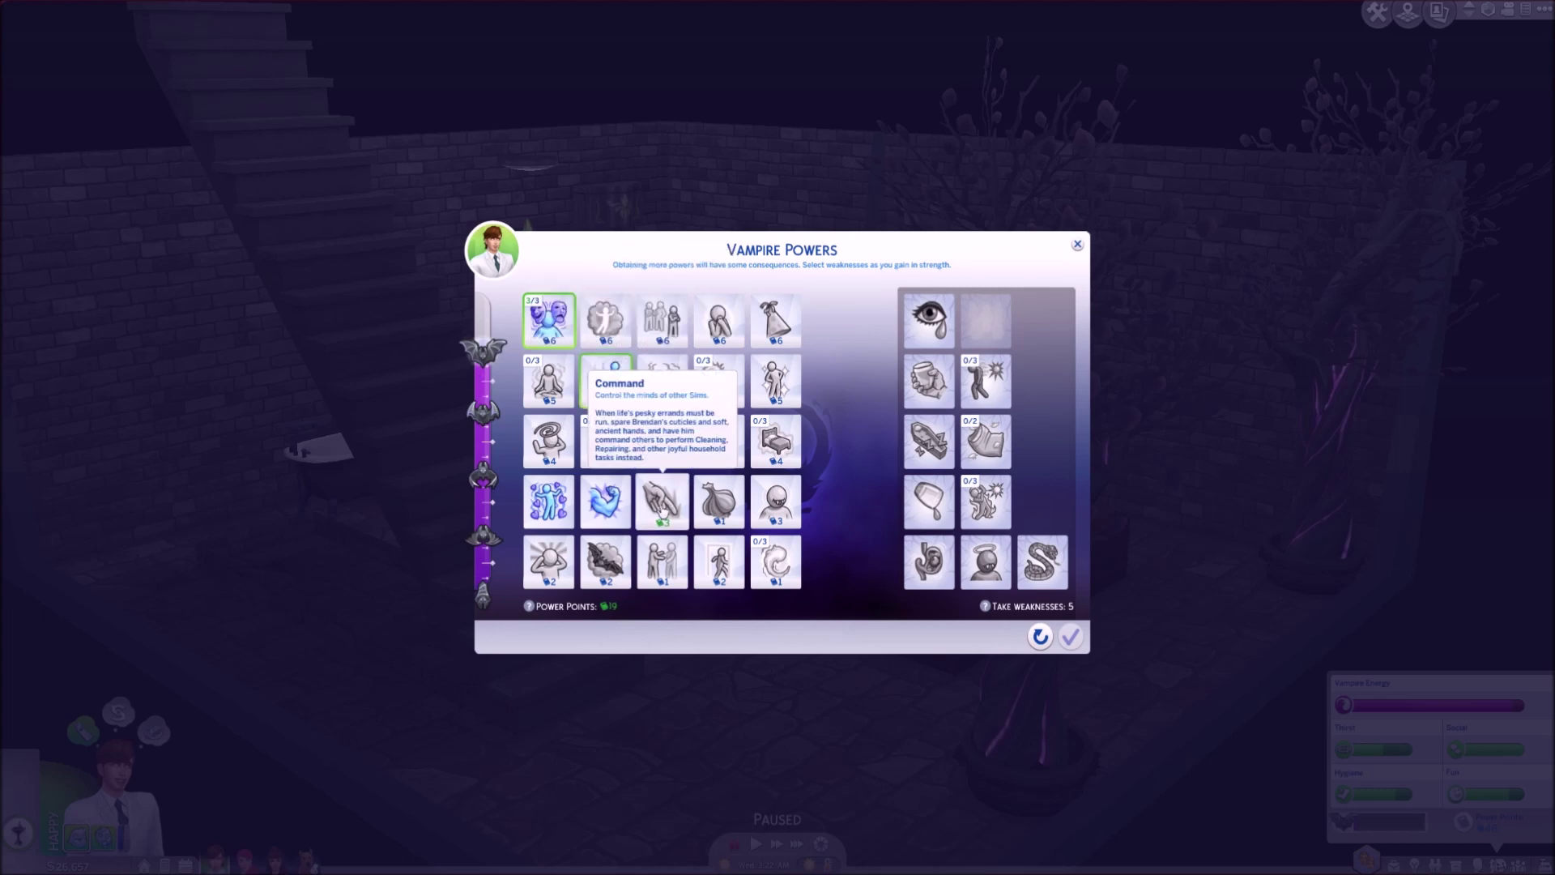
Add Command, Bat Form, Cast Hallucination and Child of the Moon, leaving 9 points
click(664, 501)
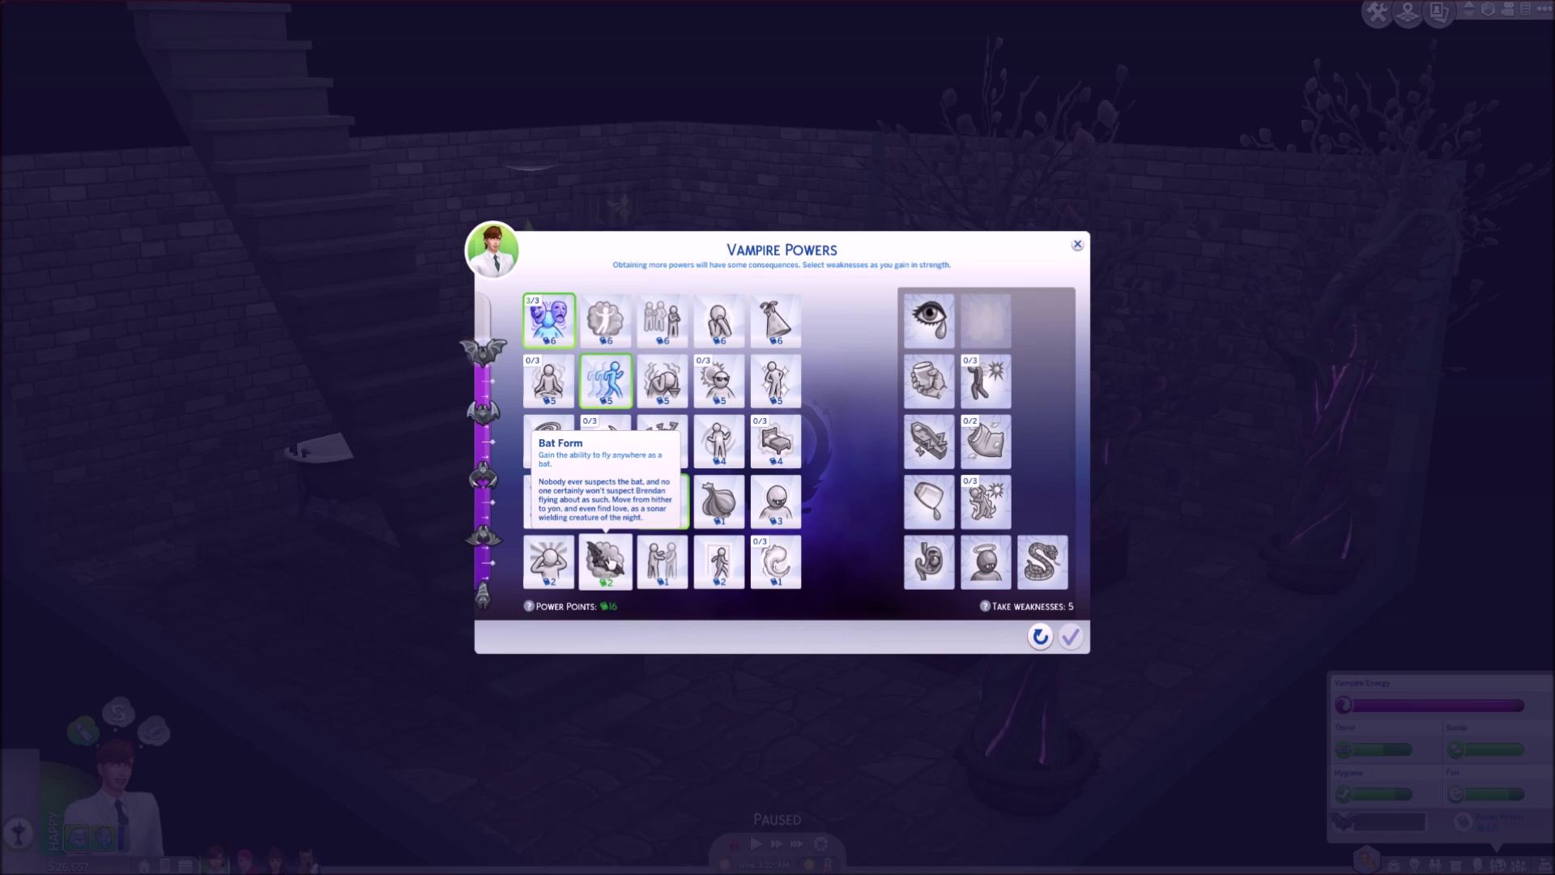
click(610, 562)
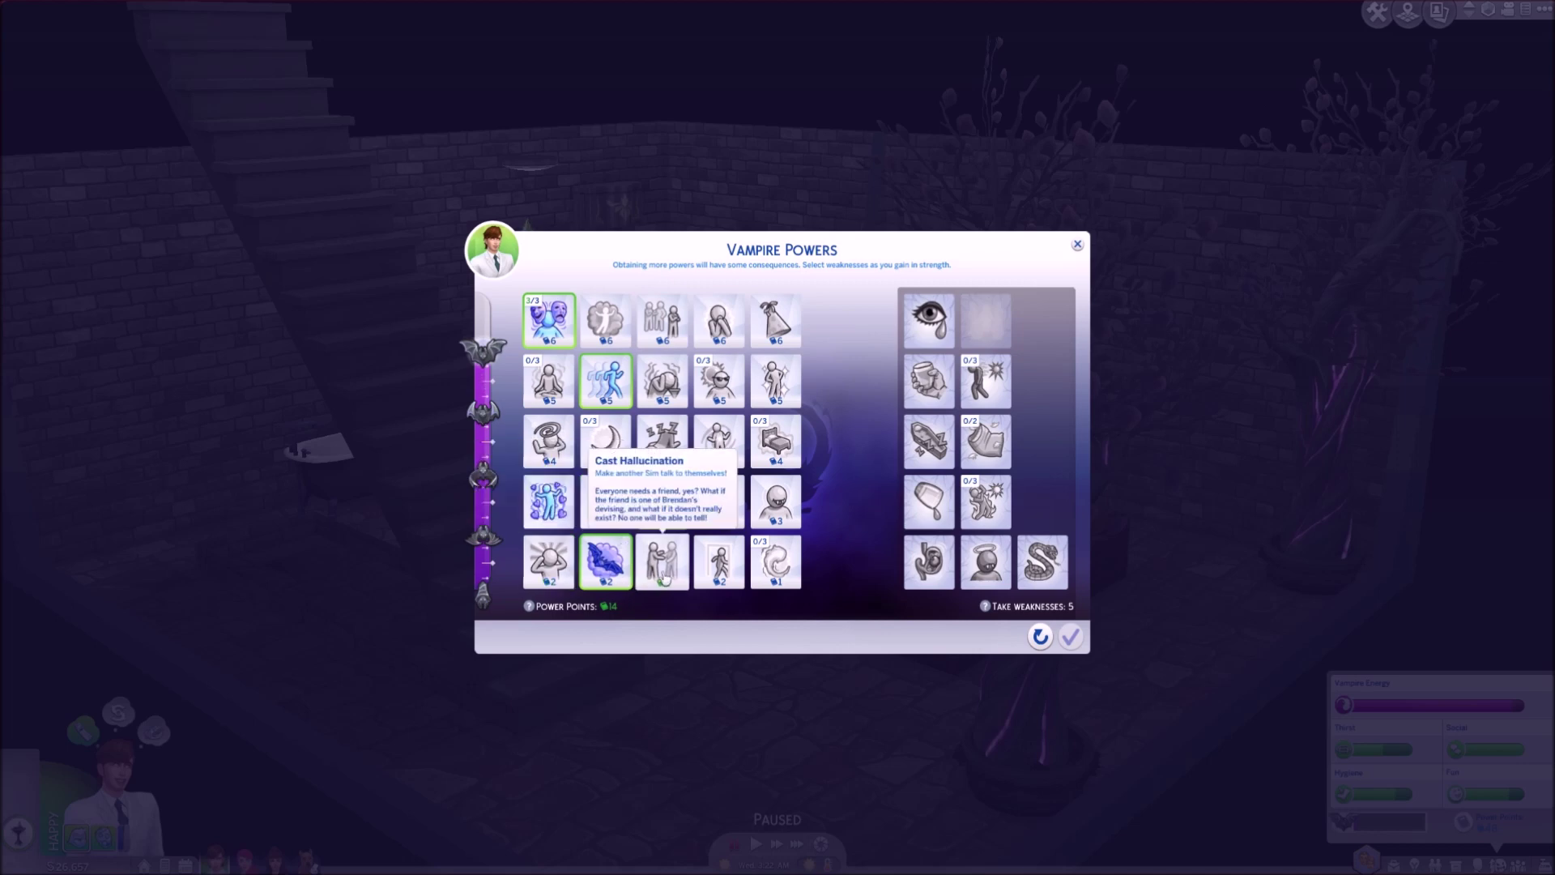
click(664, 562)
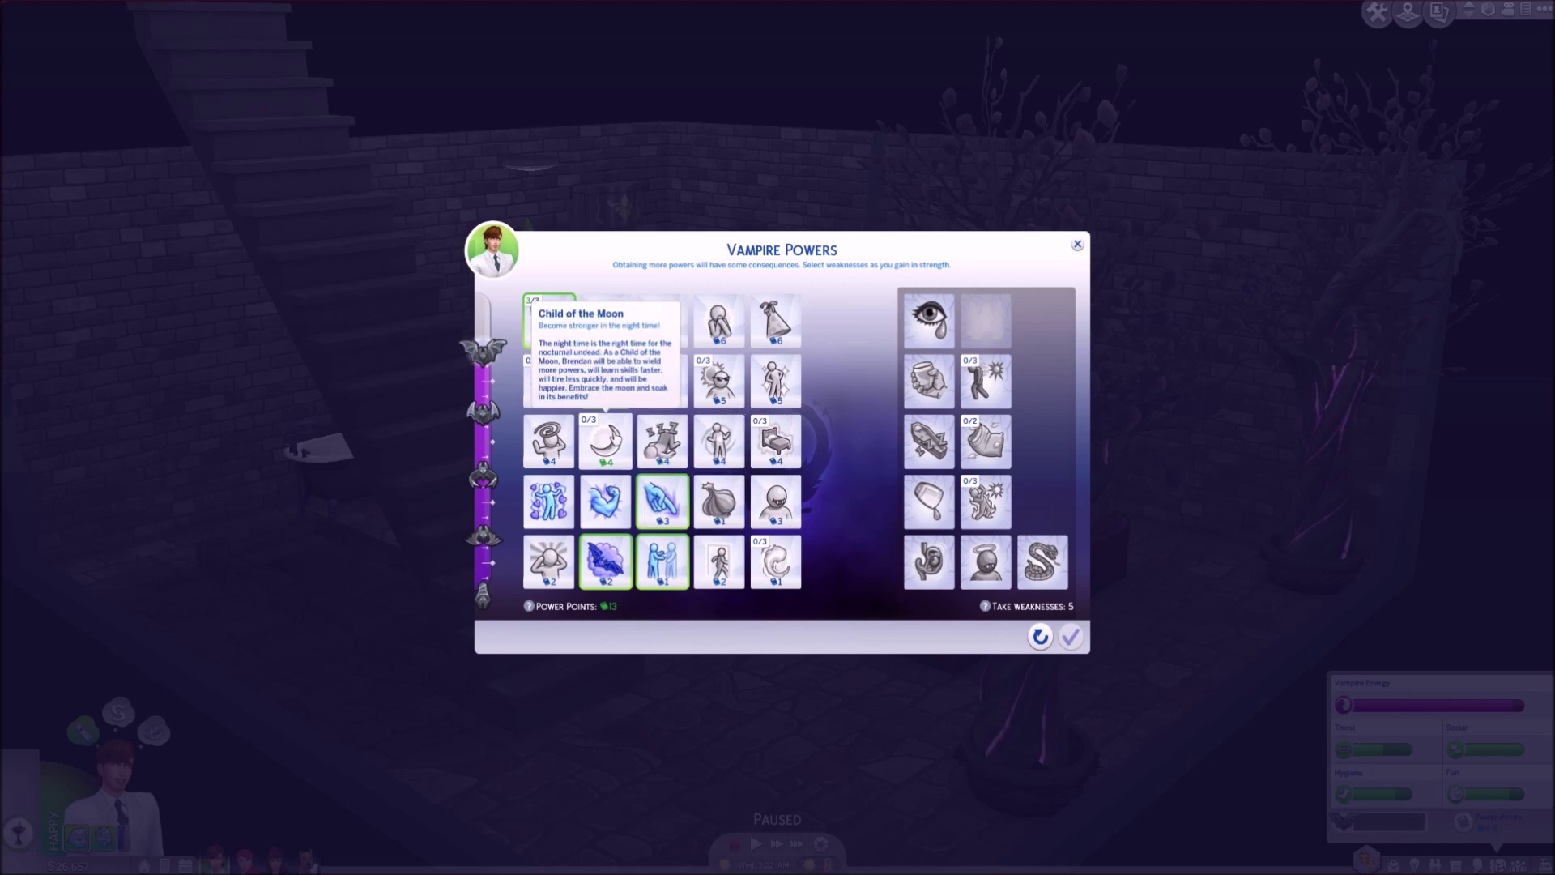
click(610, 435)
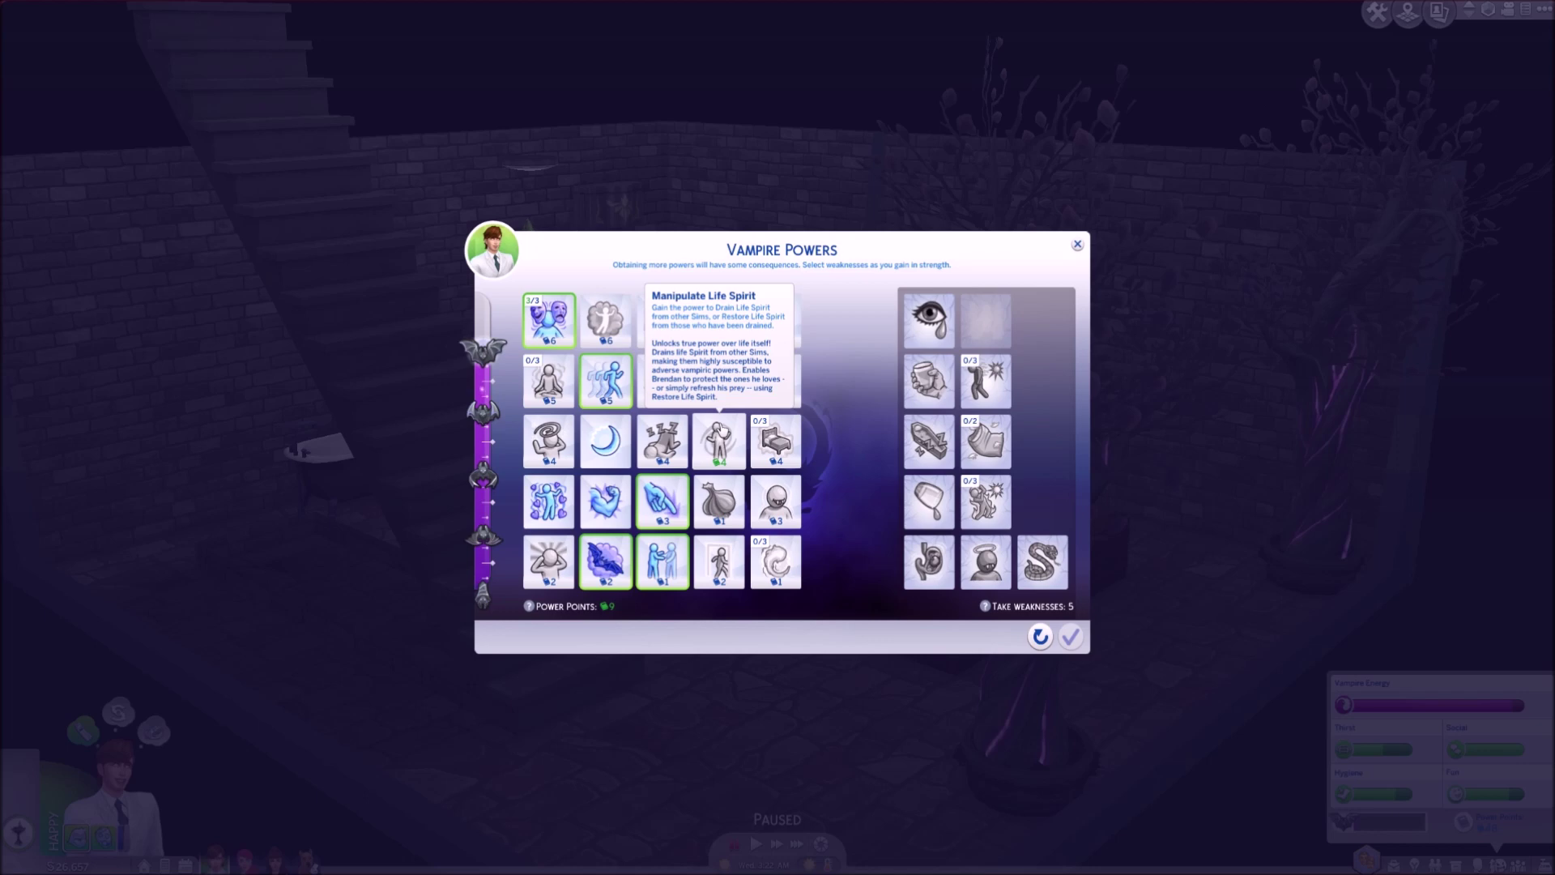
Buy Manipulate Life Spirit and Vampire Creation, spending down to 2 power points
click(721, 440)
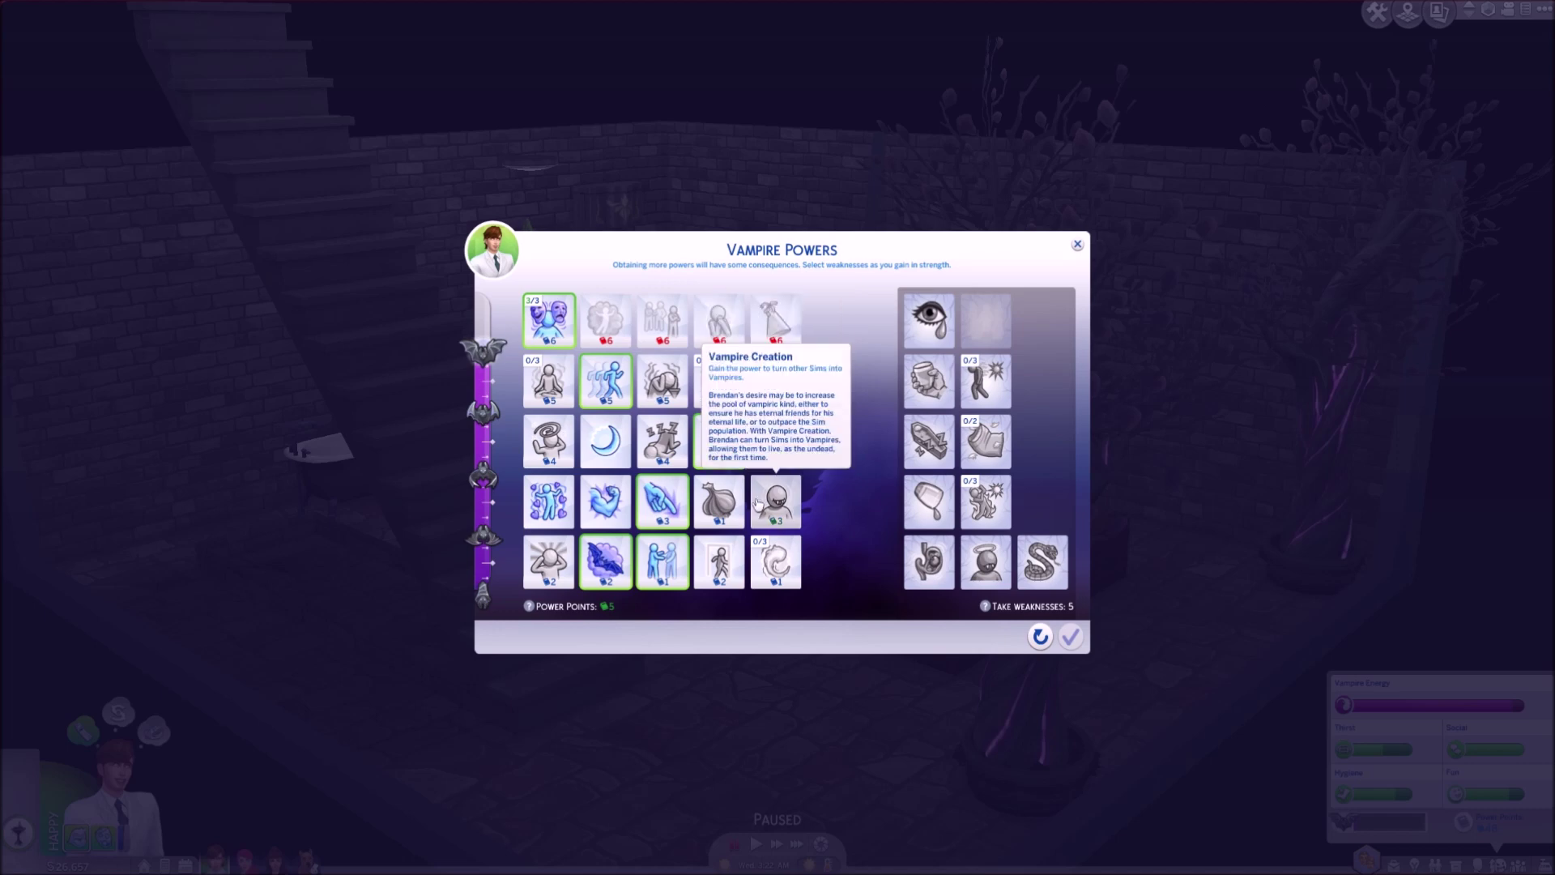
click(761, 500)
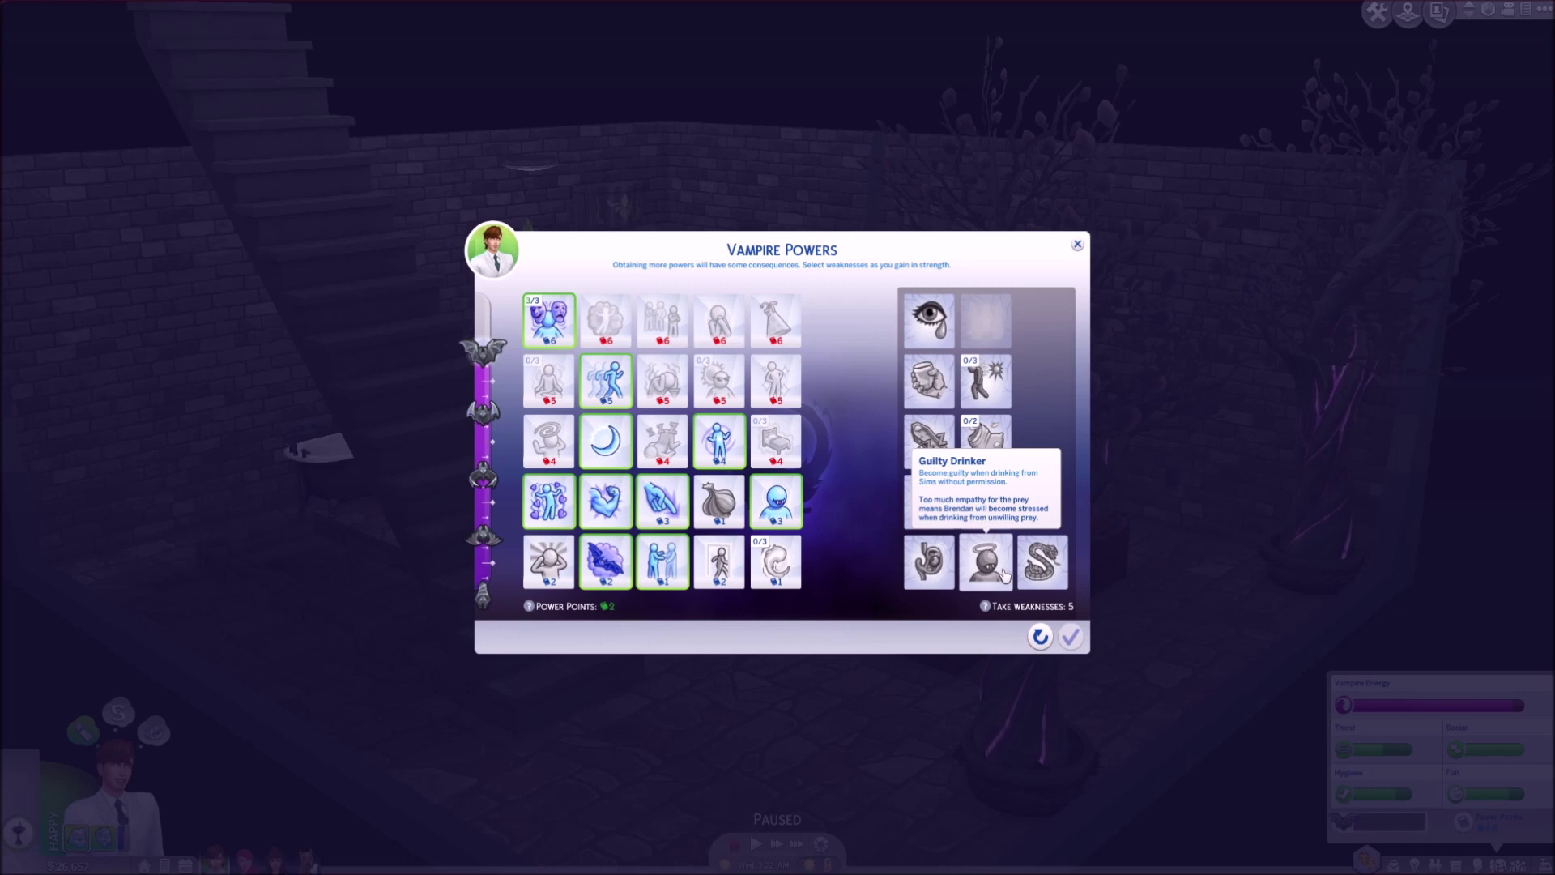
mouse_move(929, 561)
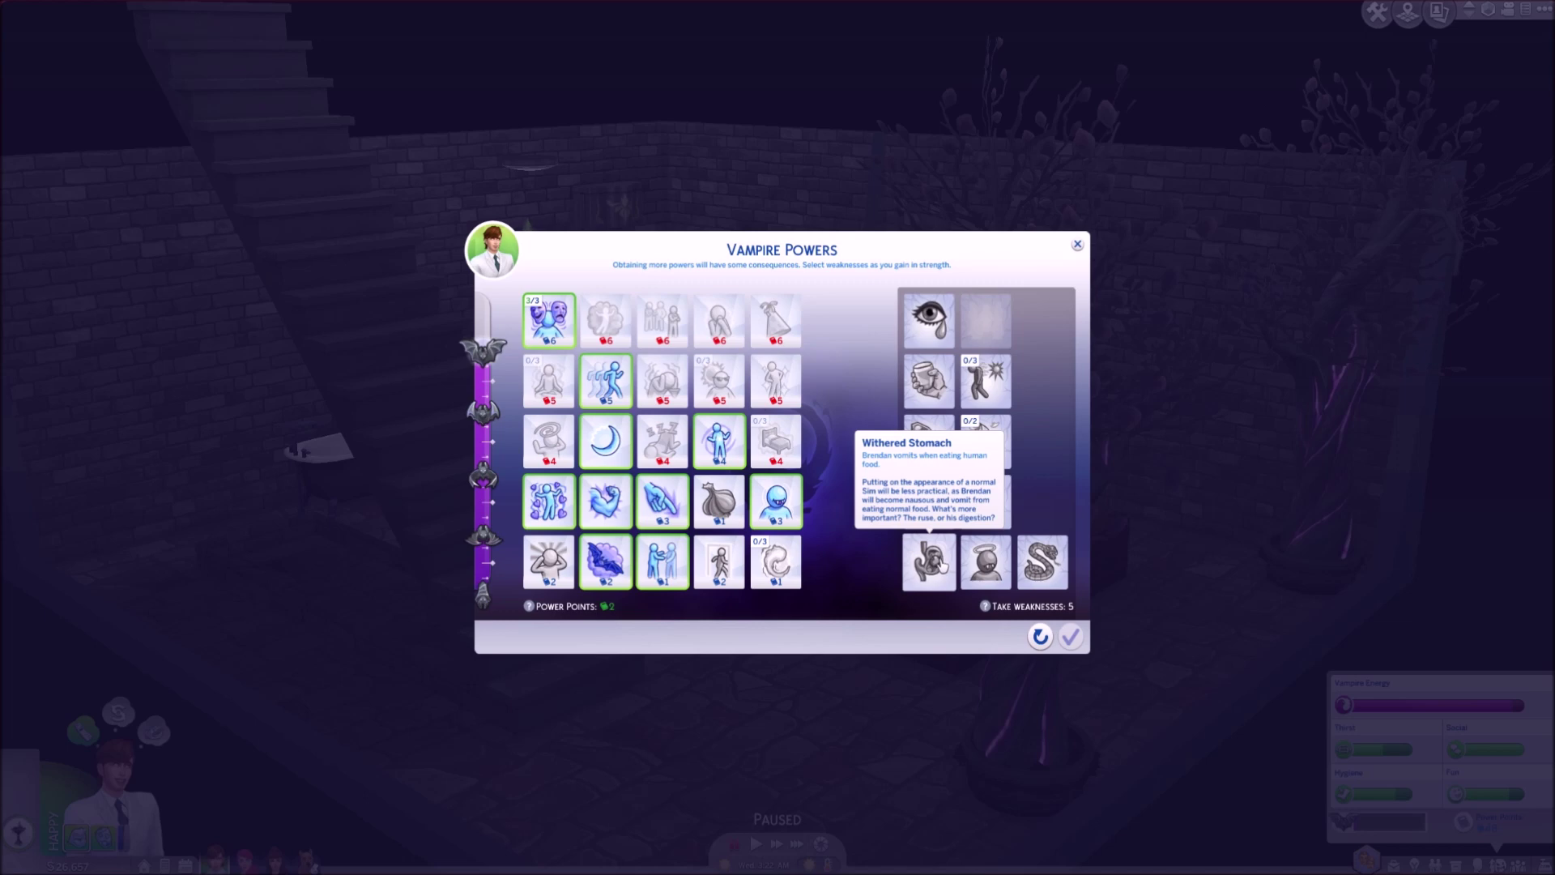
Take the Withered Stomach weakness, then the first tier of Day Phobia
click(930, 561)
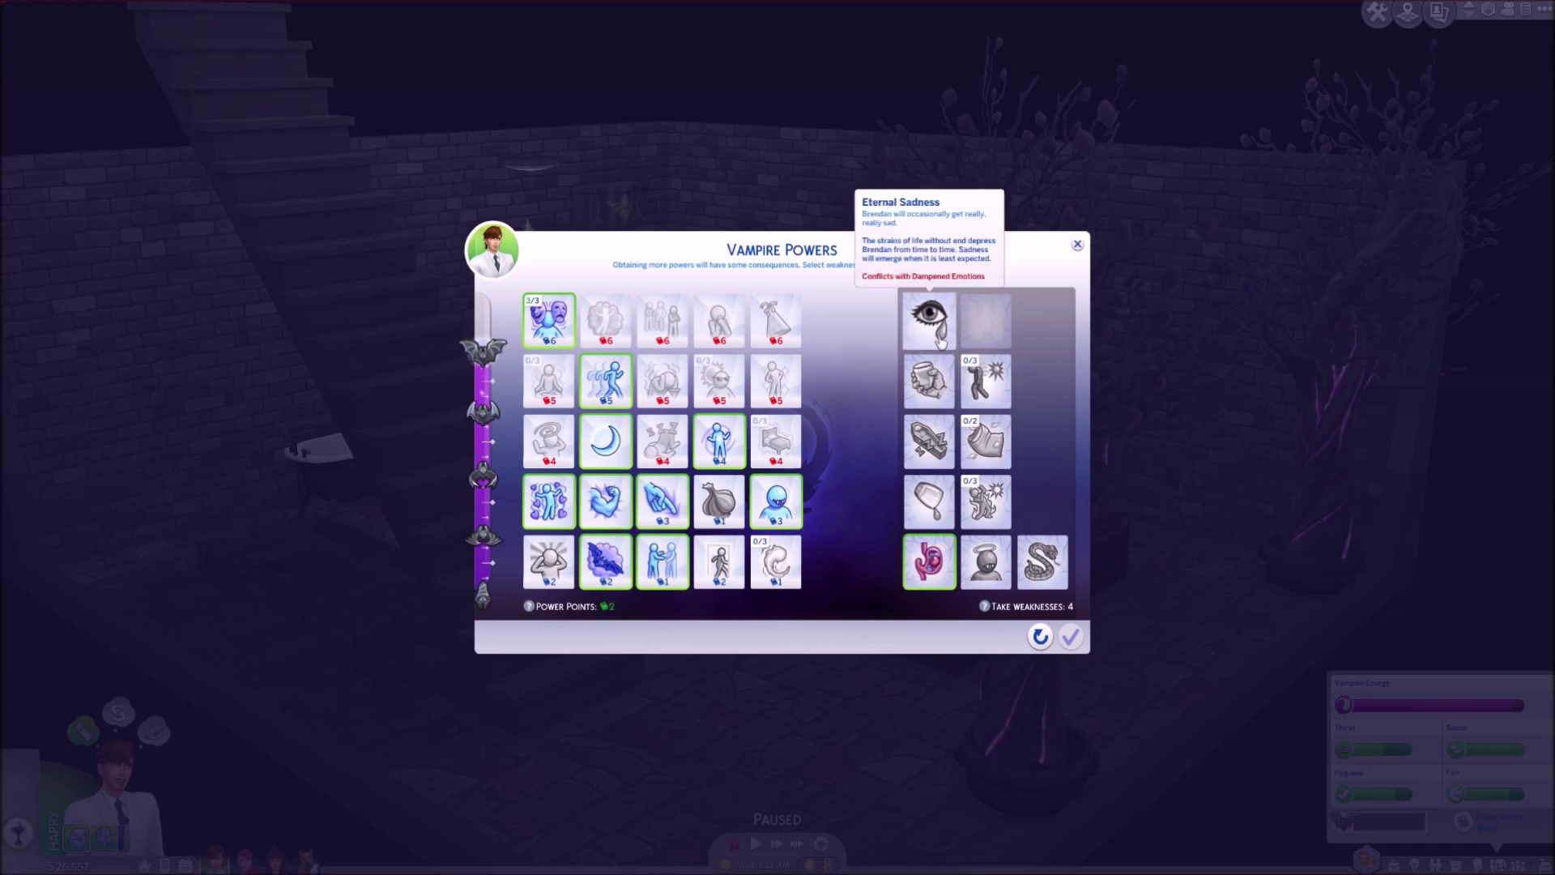
mouse_move(984, 380)
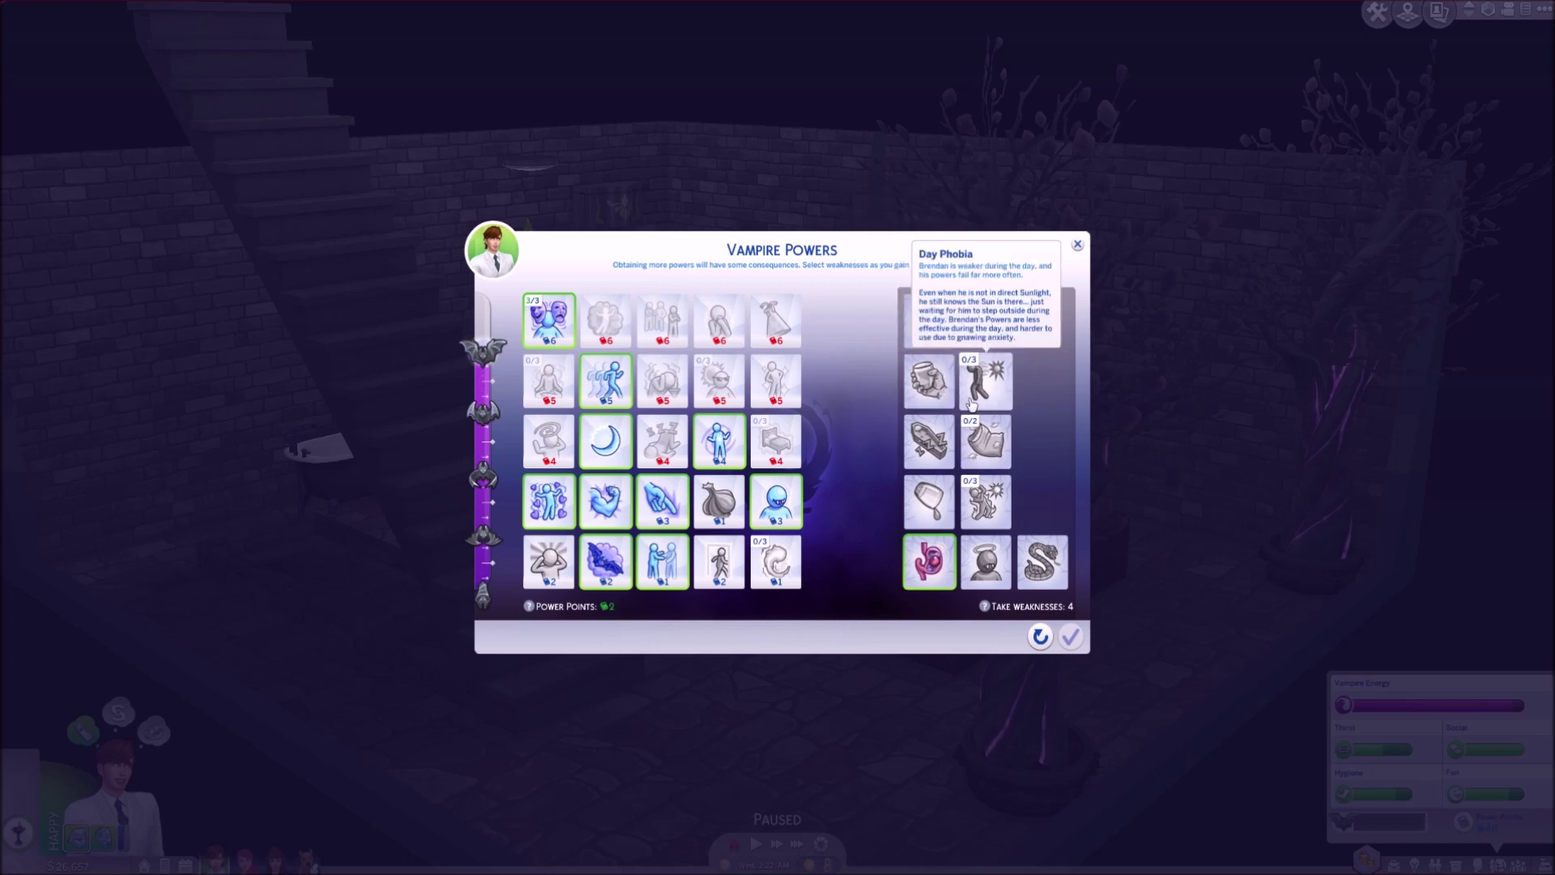
click(973, 405)
Raise Day Phobia to its top tier, add Sloppy Drinker, and confirm the selections
click(972, 405)
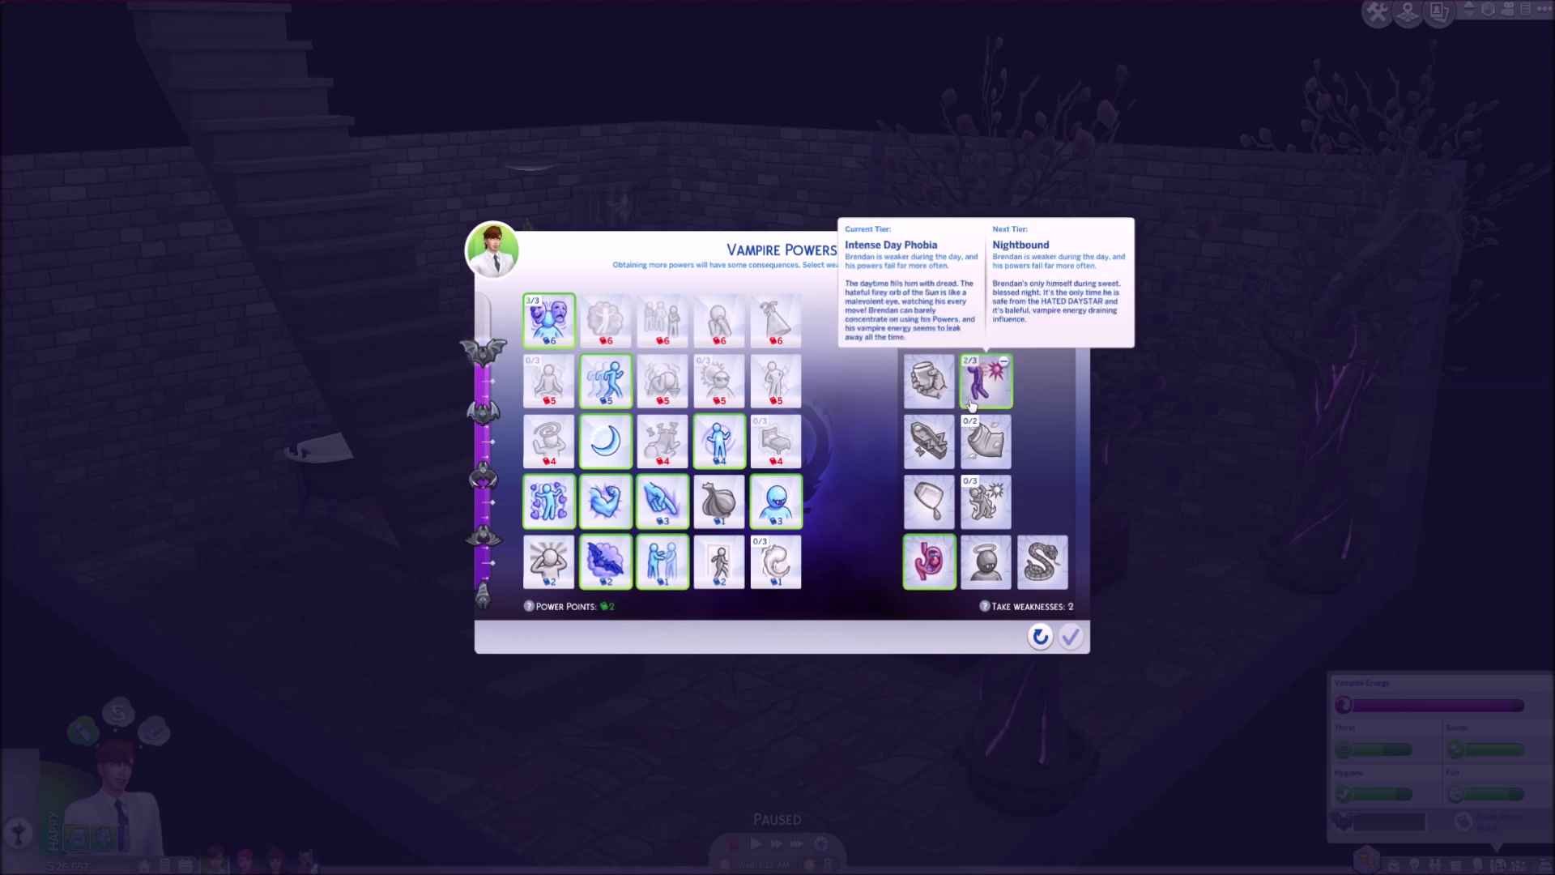
click(972, 404)
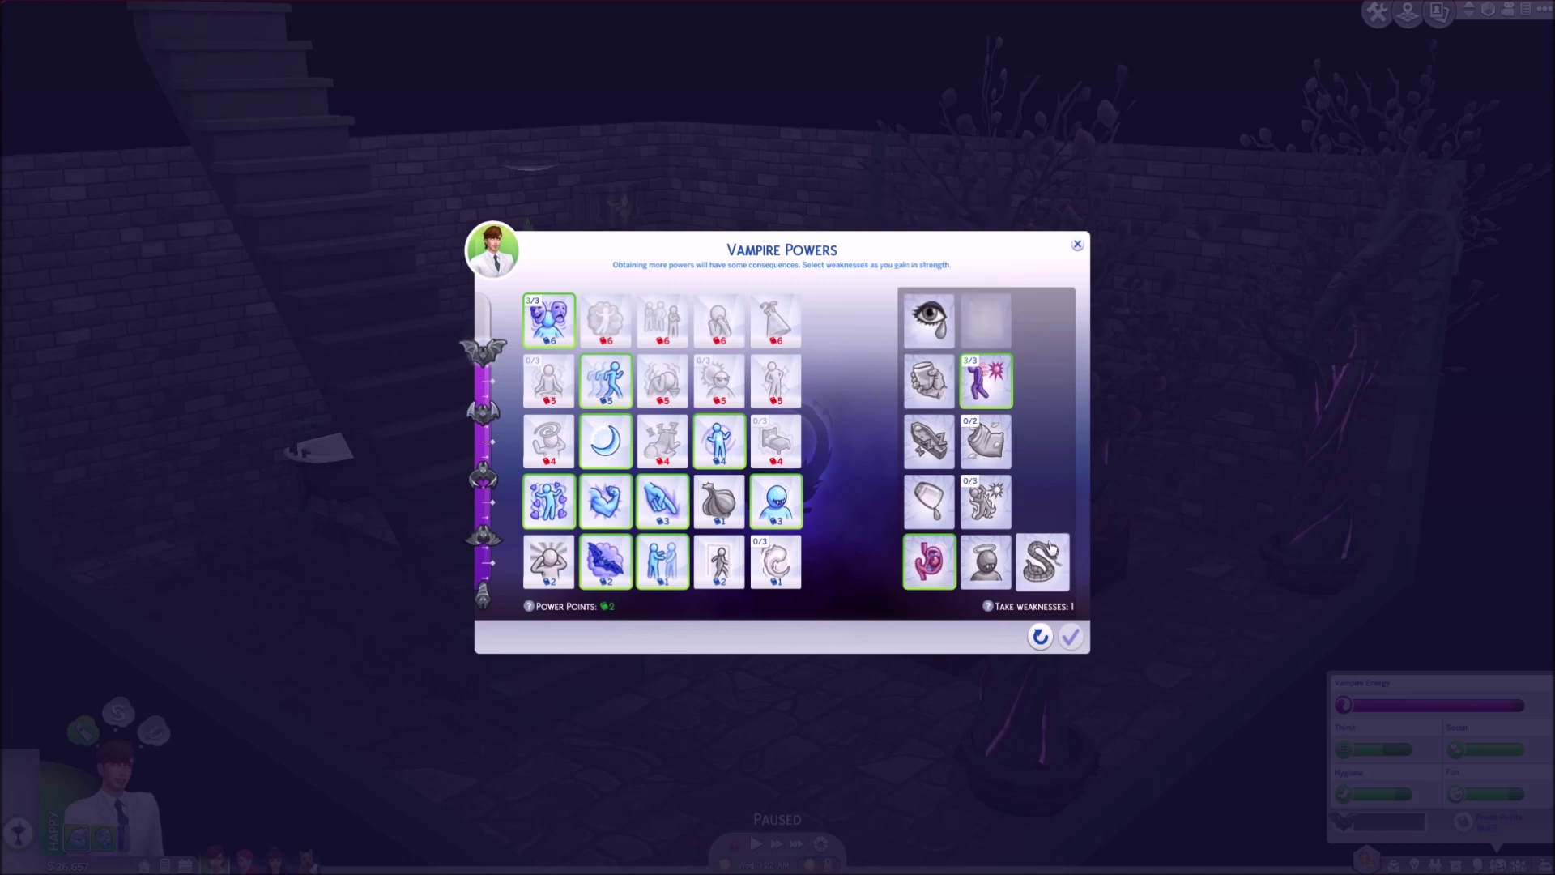
click(930, 502)
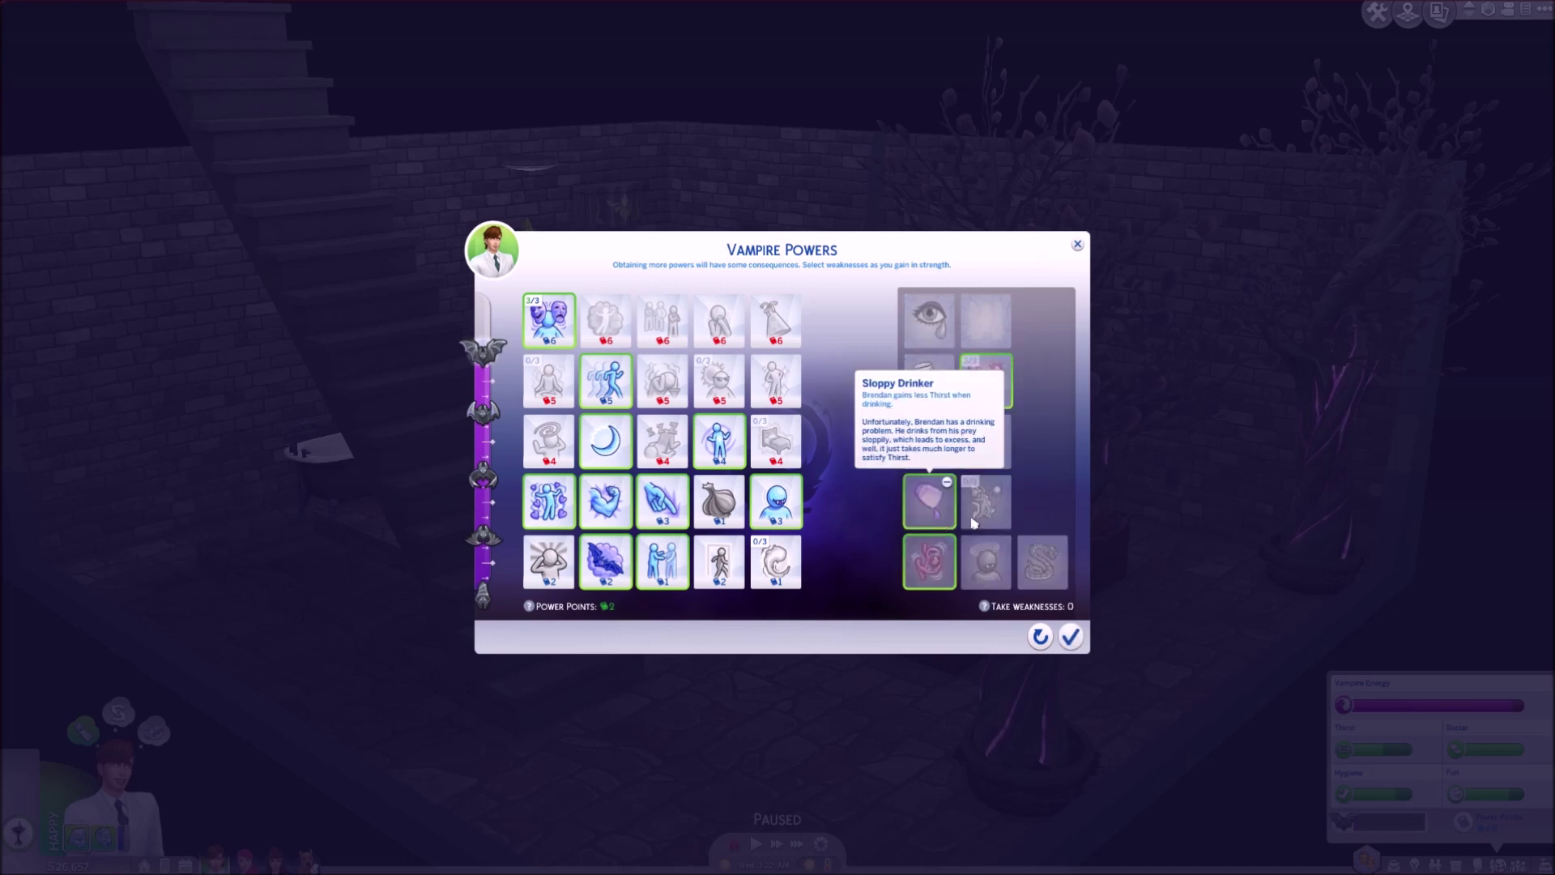
click(1072, 636)
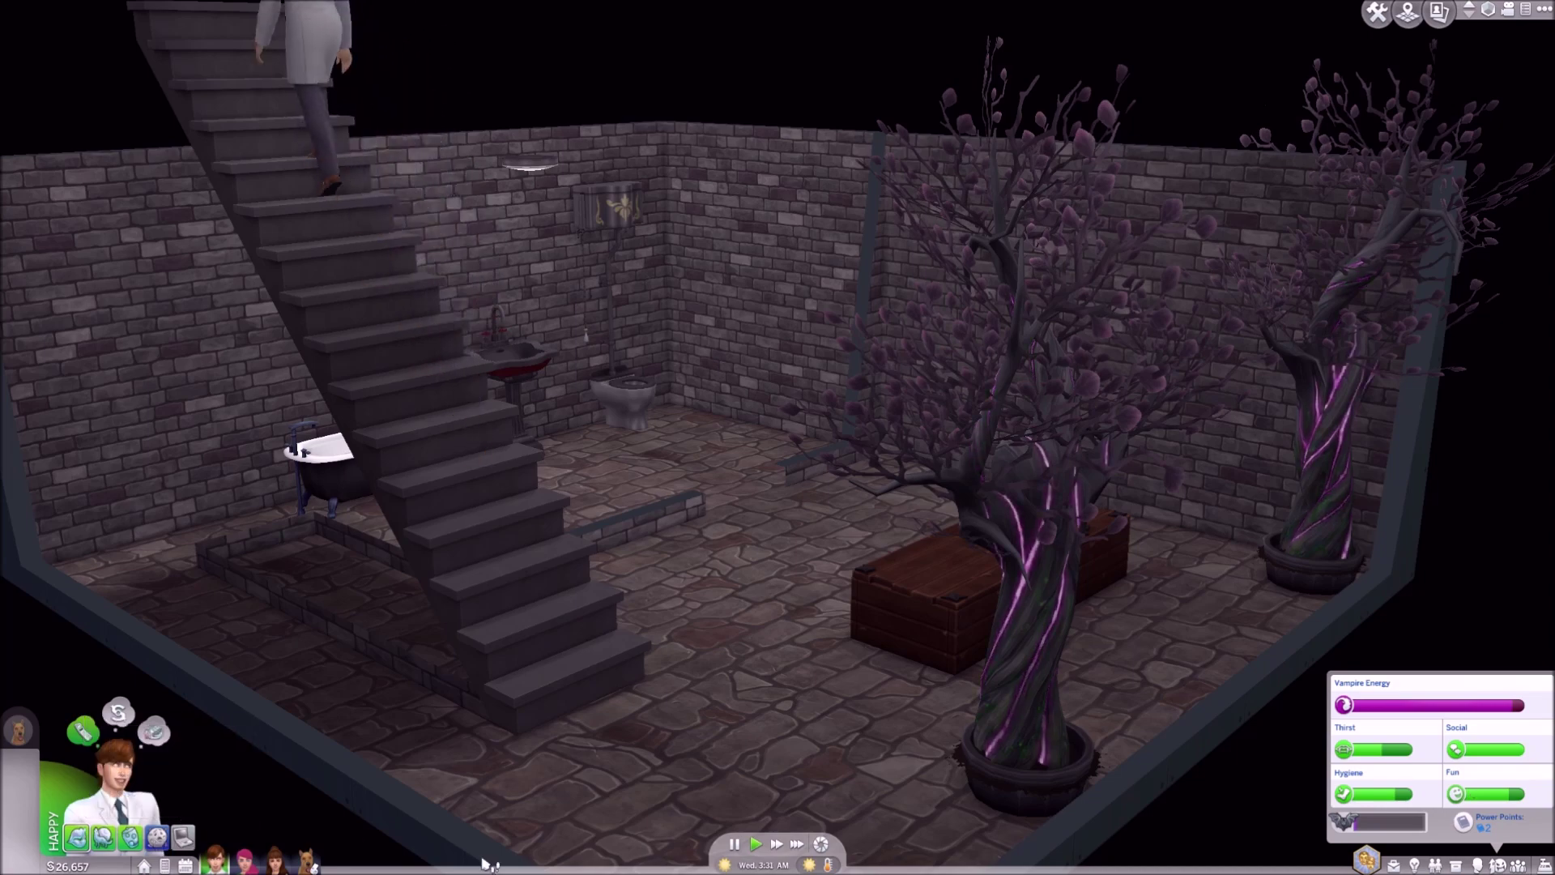
Reopen Brendan's Vampire Powers screen from the needs panel to spend his 2 remaining points
click(1462, 822)
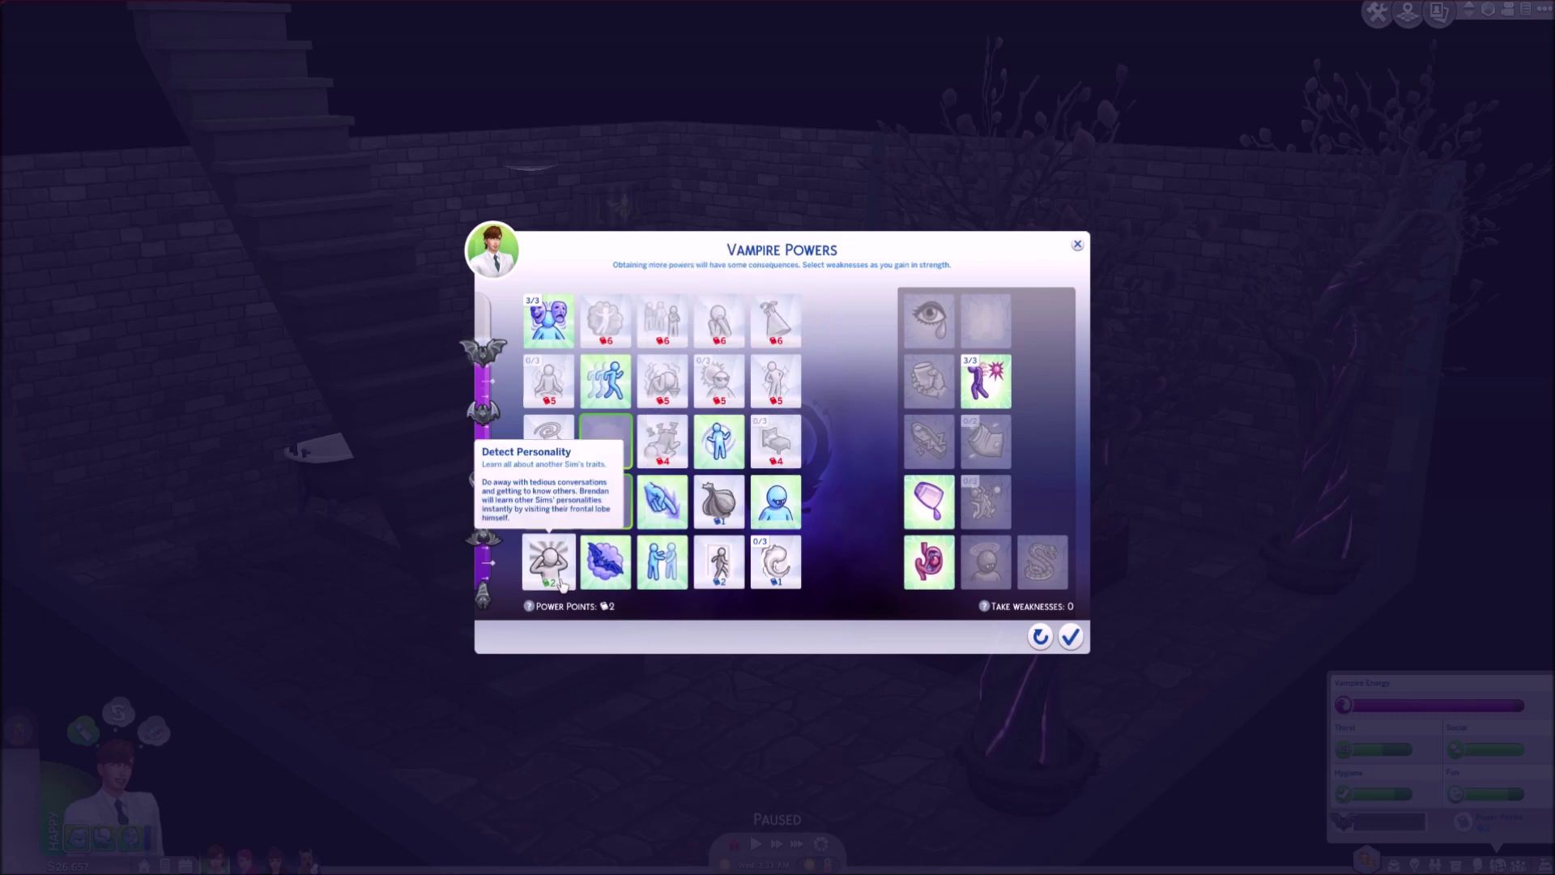
Buy Eternally Welcome with the last 2 power points and confirm the change
click(723, 572)
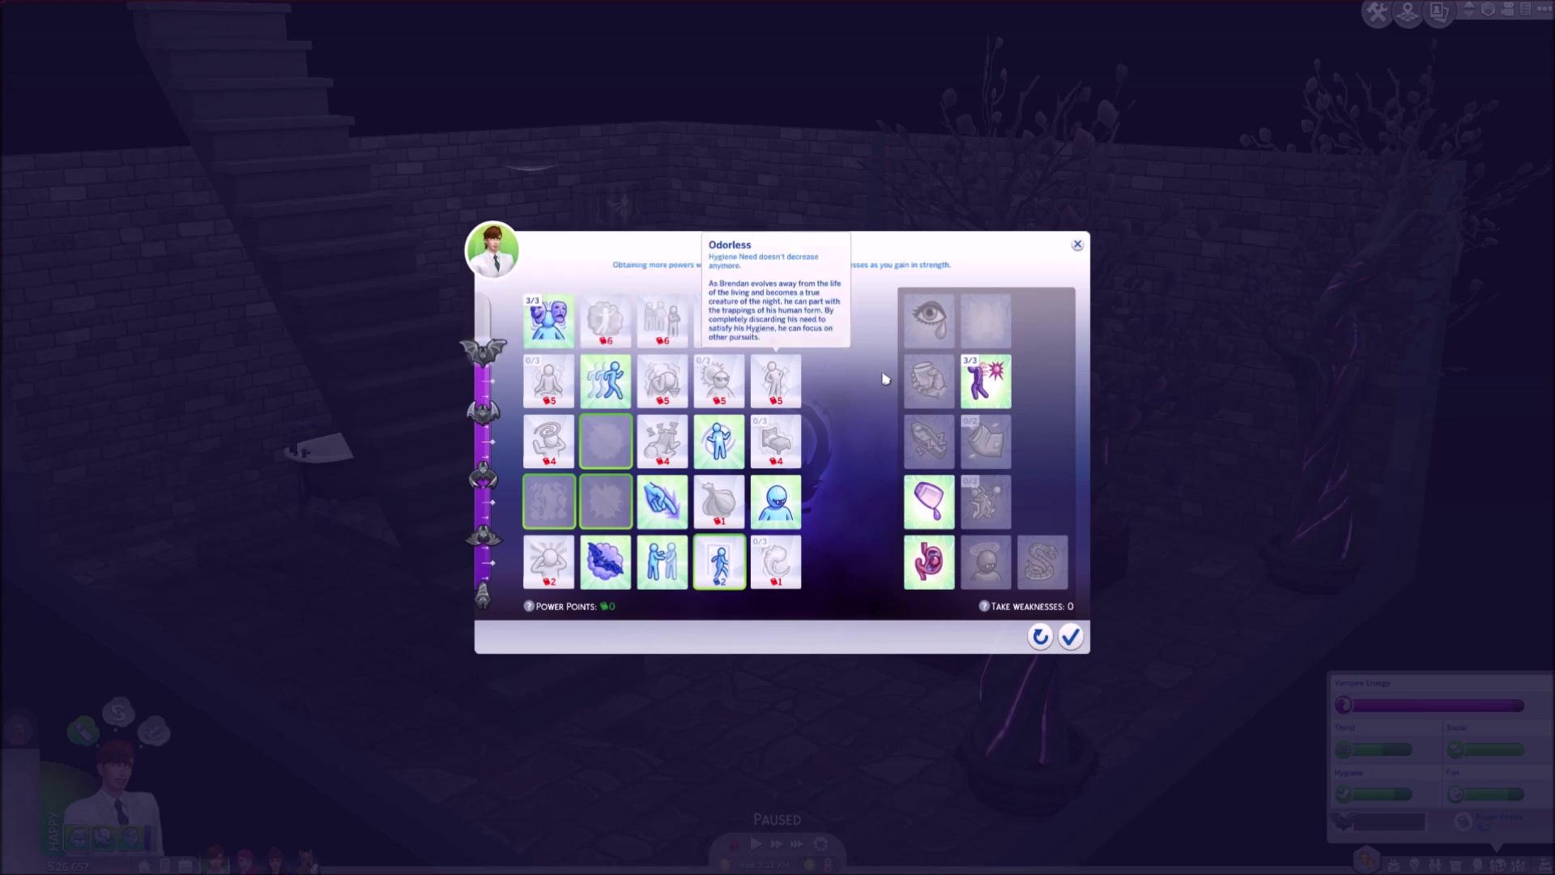
click(1070, 637)
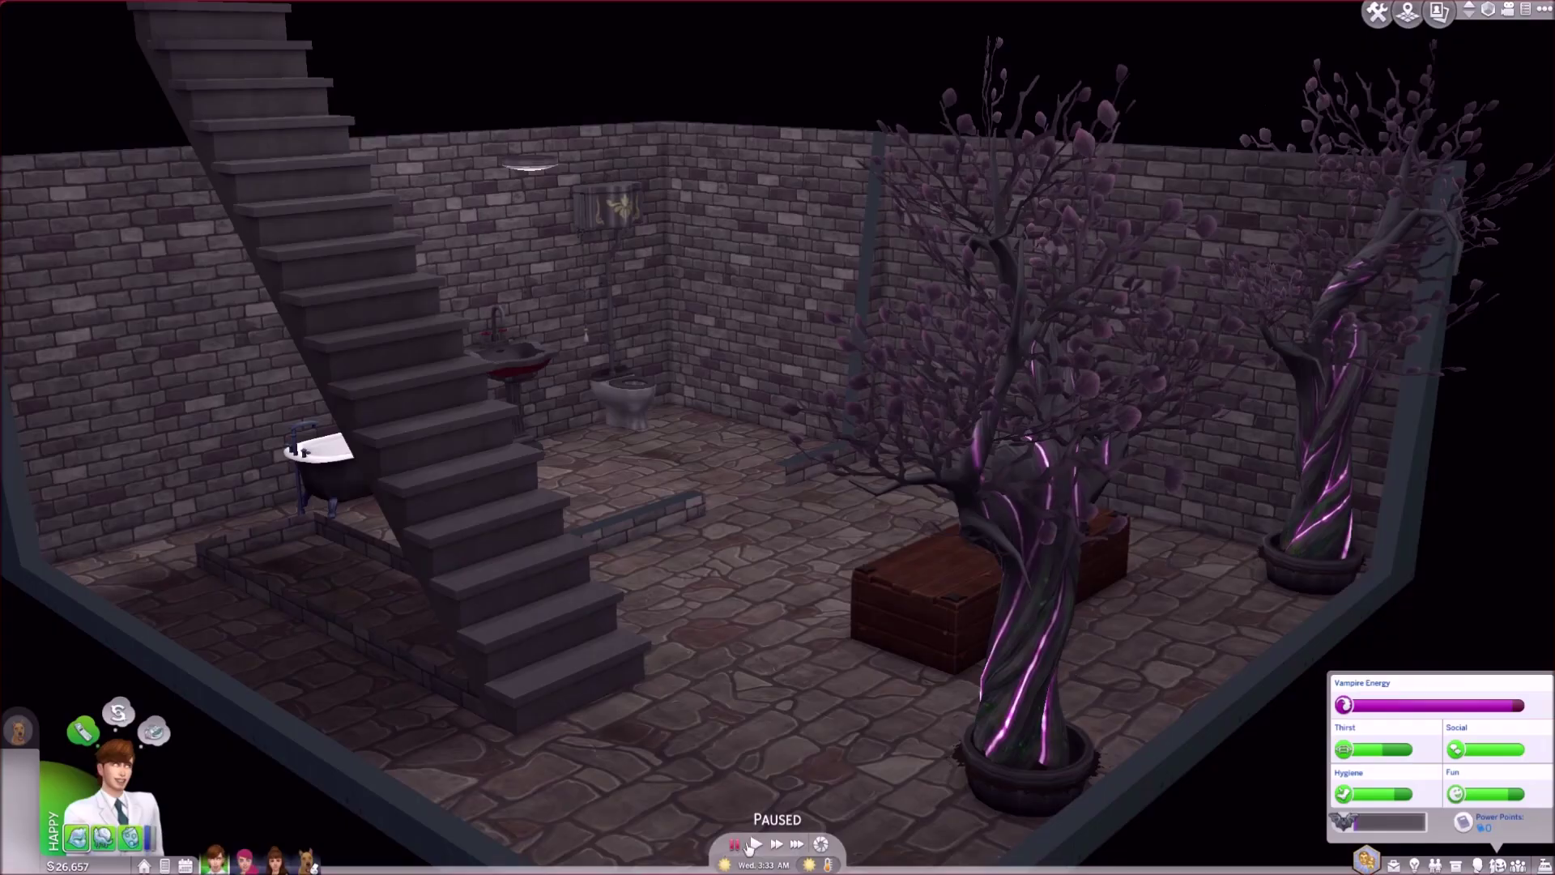
Unpause the game so Brendan heads upstairs to the red-walled bedroom
click(758, 847)
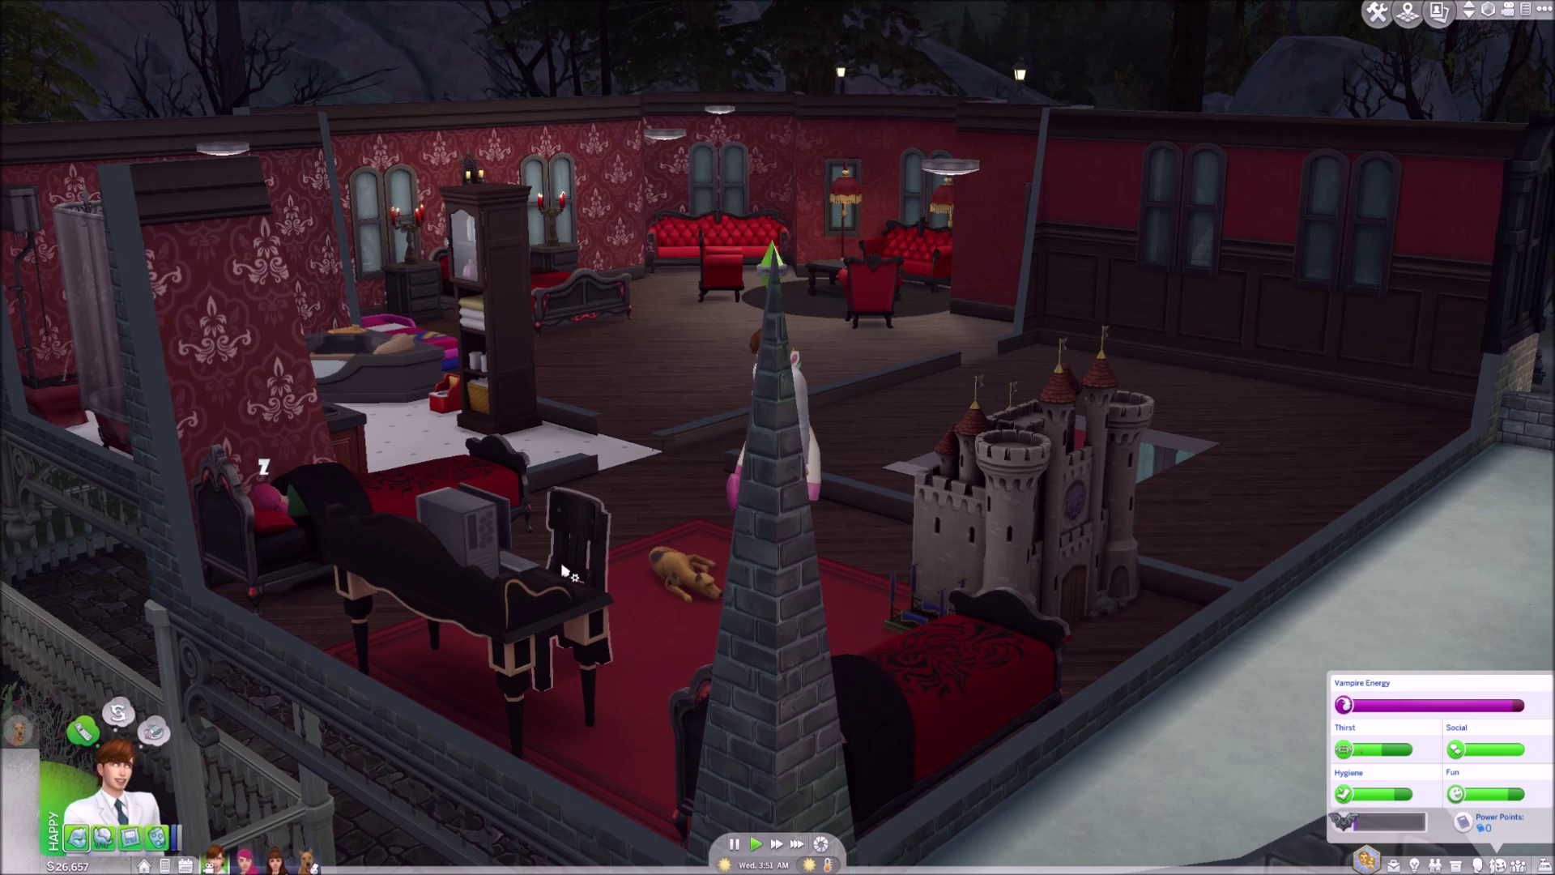
Bring up the repair options on the broken bathroom toilet
click(36, 280)
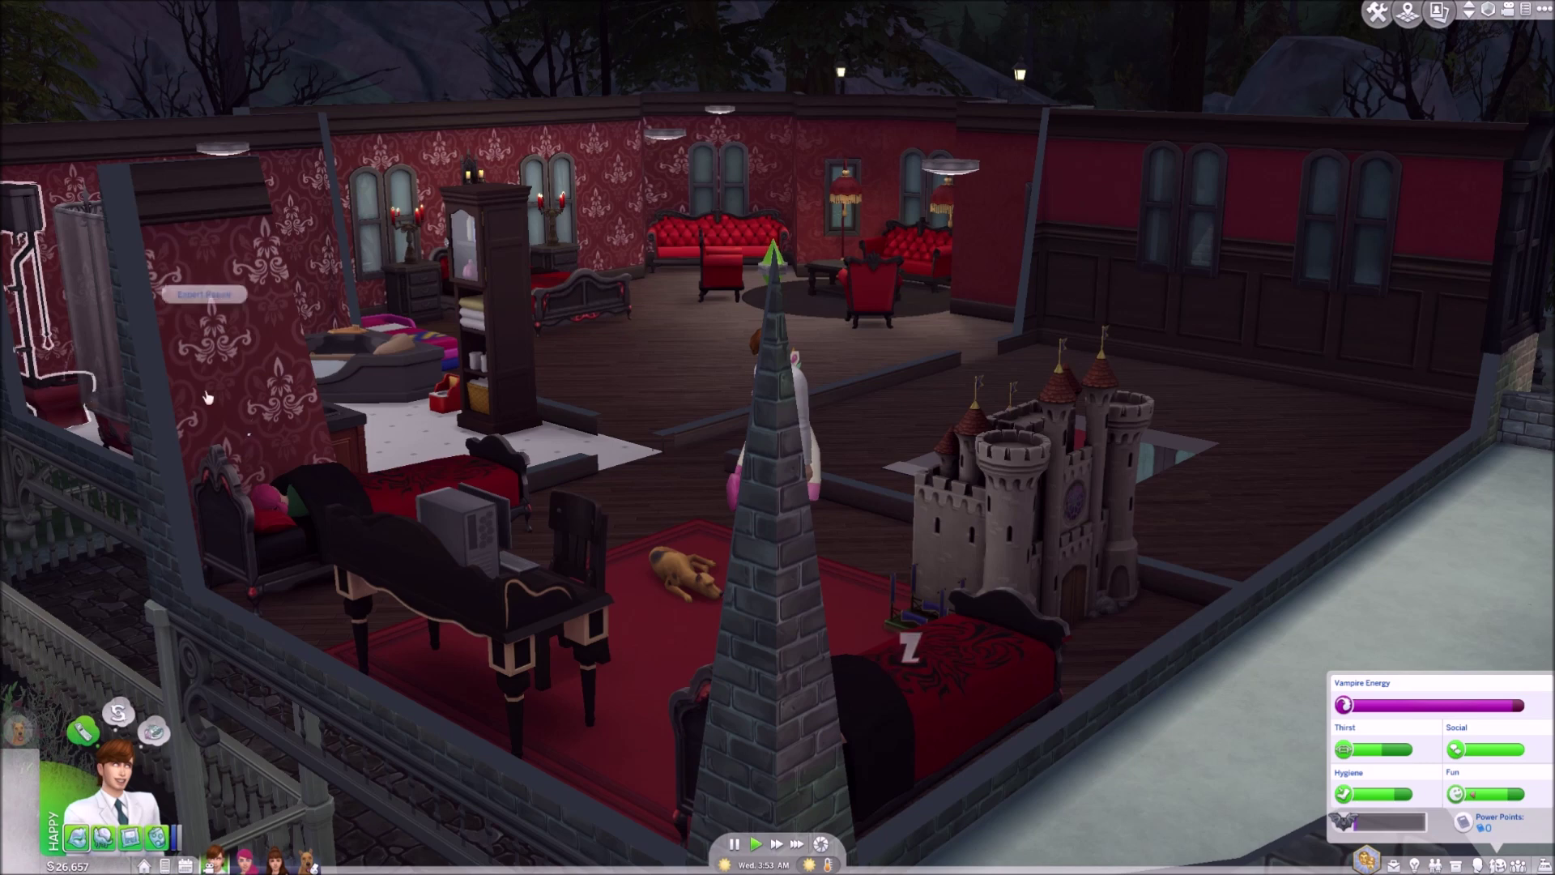